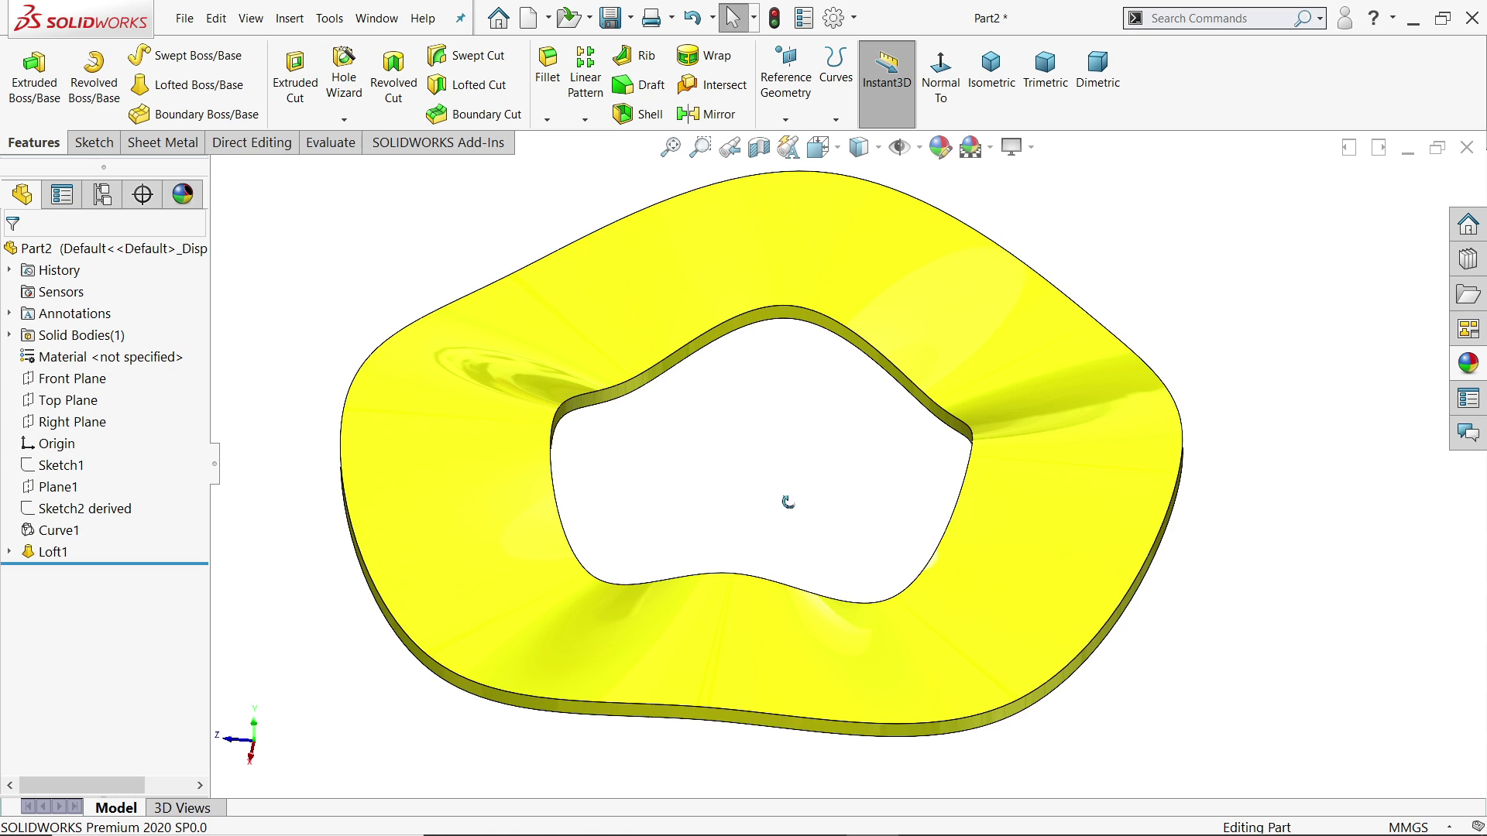
Orbit the finished wave washer to inspect it, then switch to the w.PNG reference drawing in Photos.
middle_drag(787, 498, 797, 452)
click(836, 116)
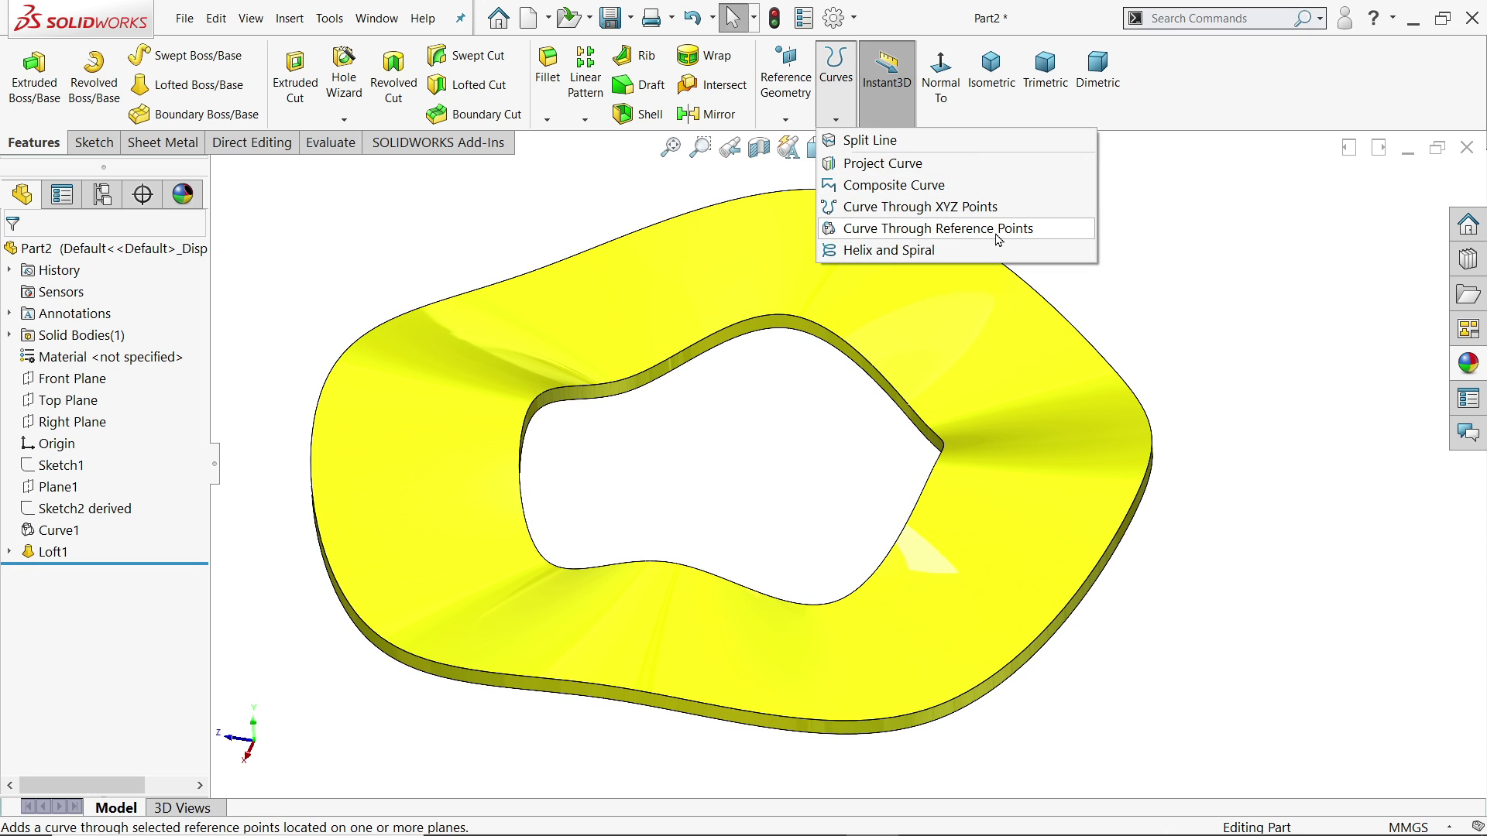
click(415, 252)
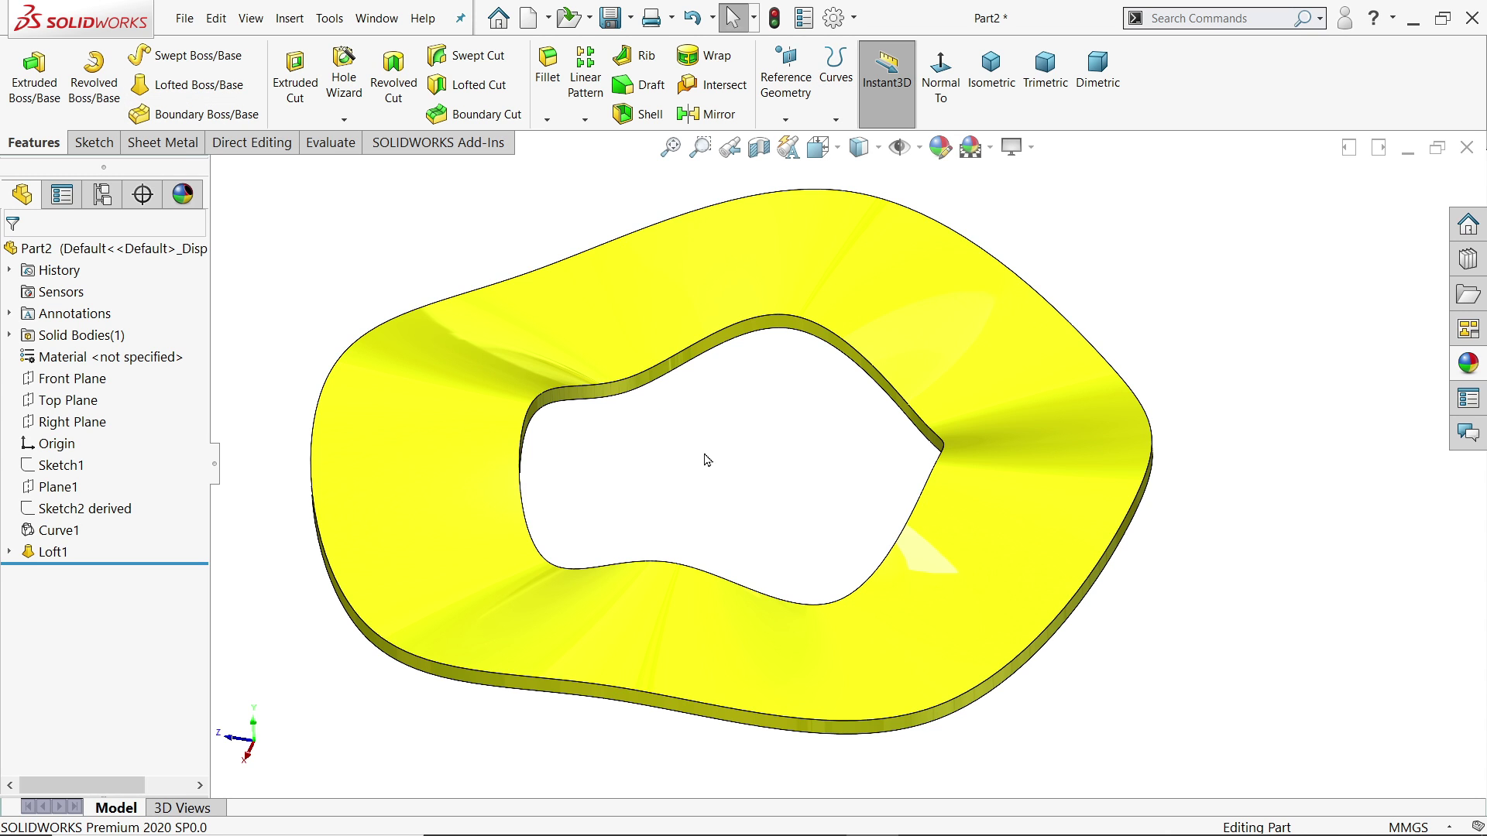
mouse_move(706, 460)
middle_down()
mouse_move(746, 375)
mouse_move(791, 372)
mouse_move(813, 349)
mouse_move(743, 441)
middle_up()
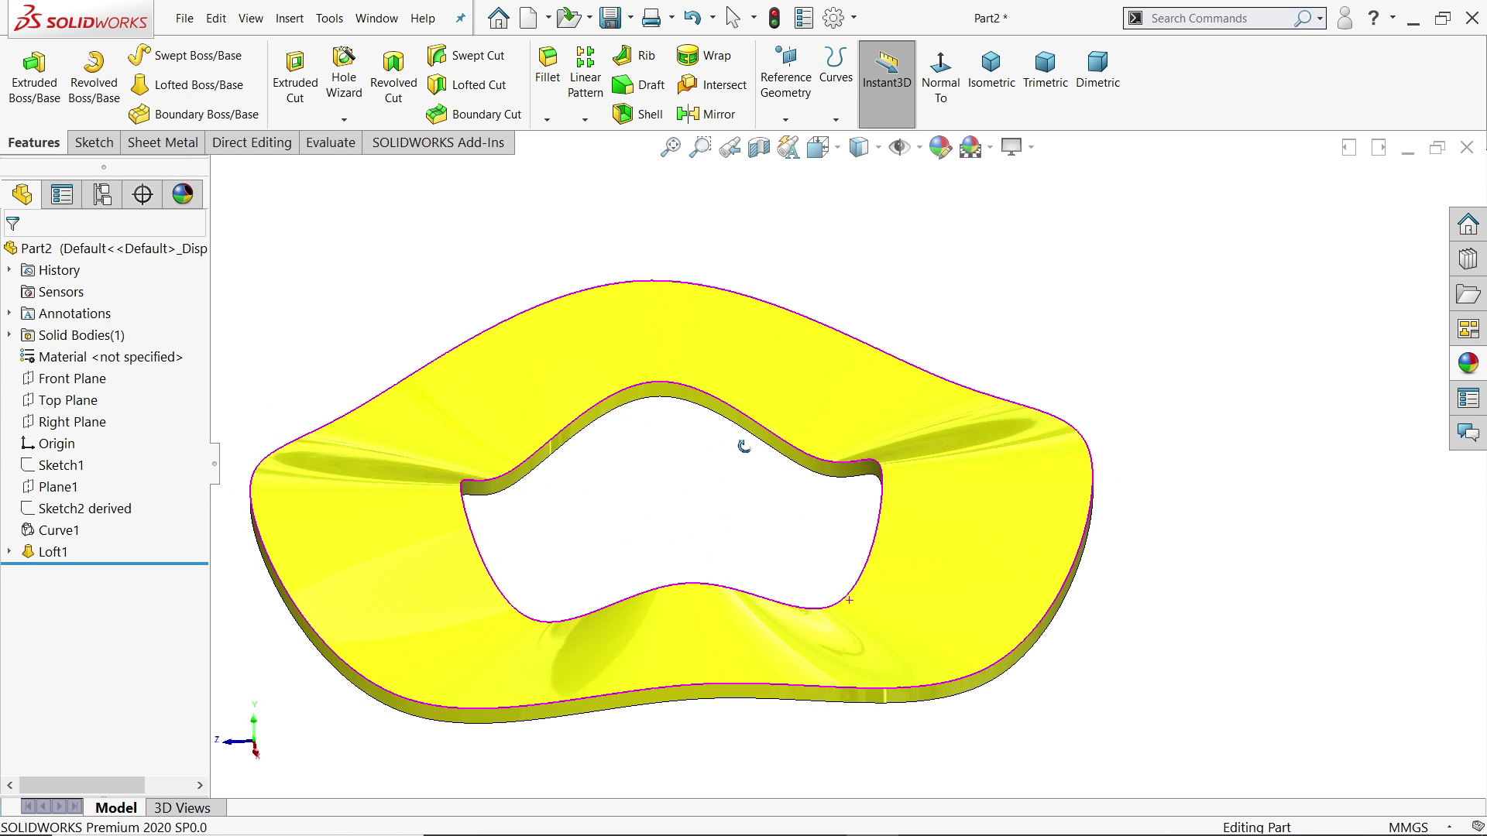
key(alt+Tab)
ctrl+scroll(874, 269, up, 3)
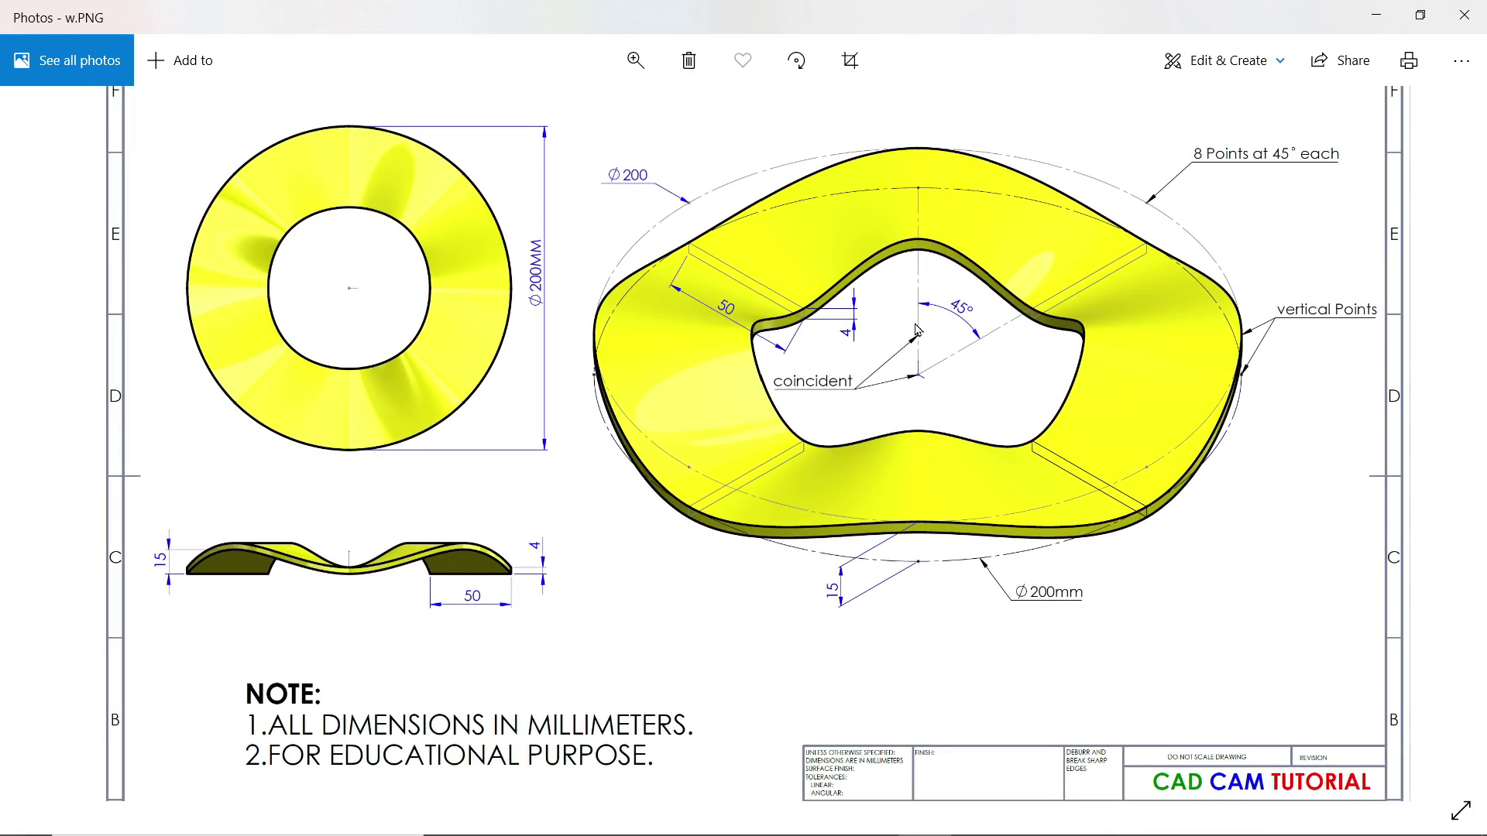
Zoom and pan w.PNG to read the Ø200, 50, 4, 15 mm and 8-points-at-45° callouts.
mouse_move(883, 288)
mouse_down()
mouse_move(823, 266)
mouse_move(859, 300)
mouse_up()
ctrl+scroll(867, 372, up, 1)
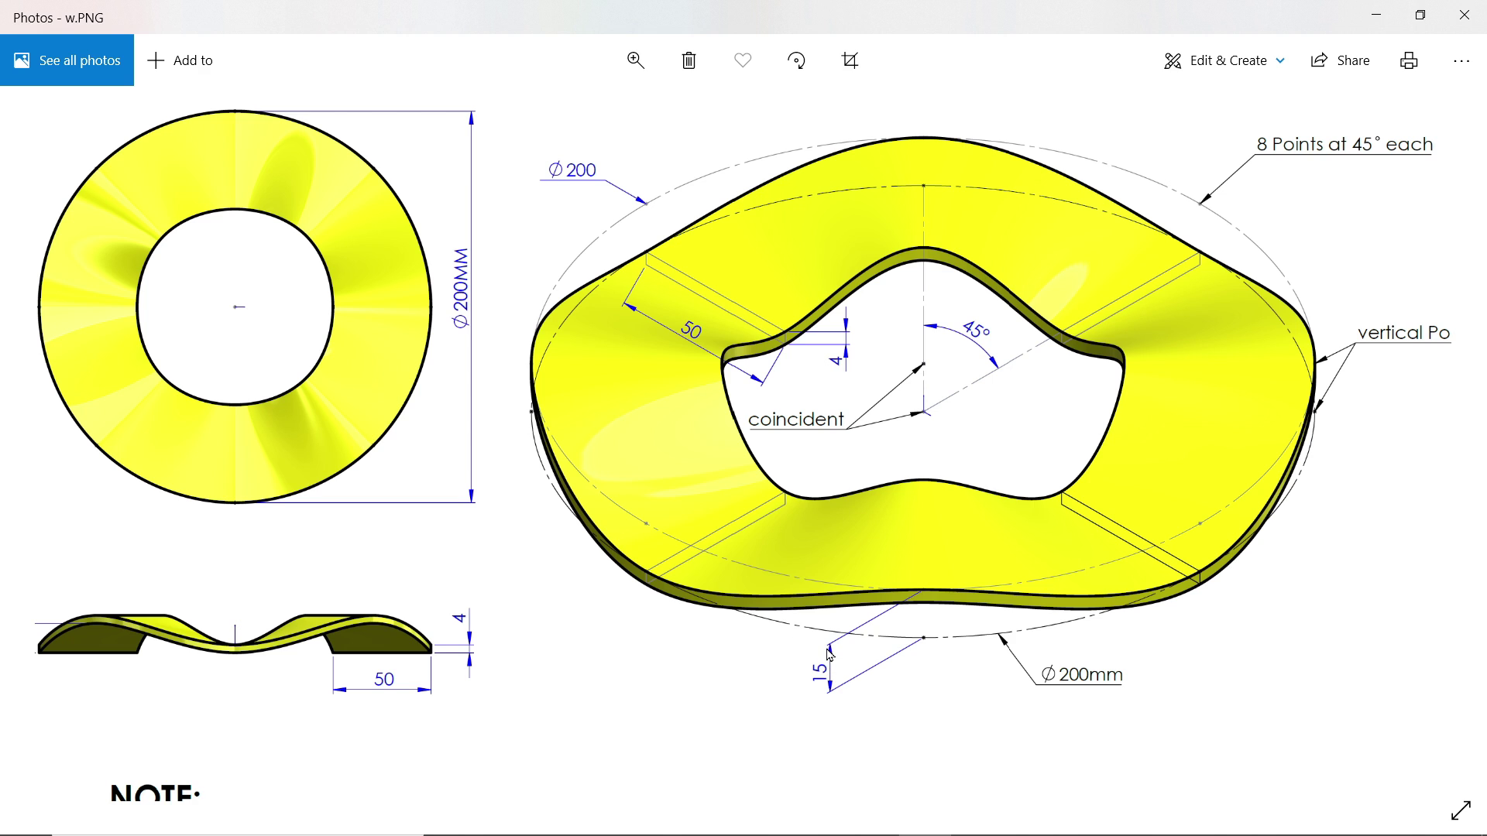
scroll(1066, 207, right, 2)
scroll(1065, 208, up, 1)
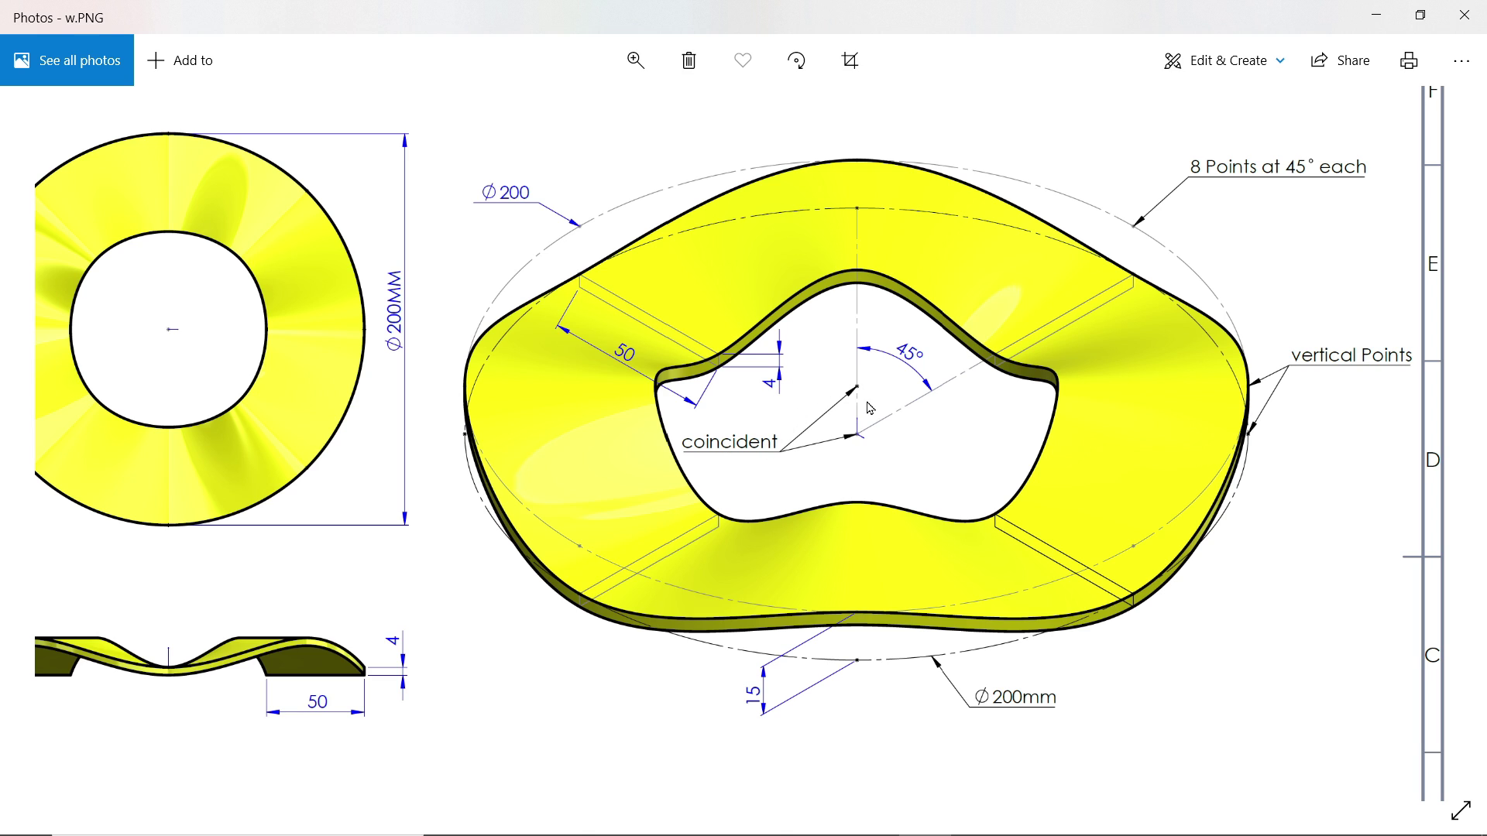
drag(804, 416, 902, 404)
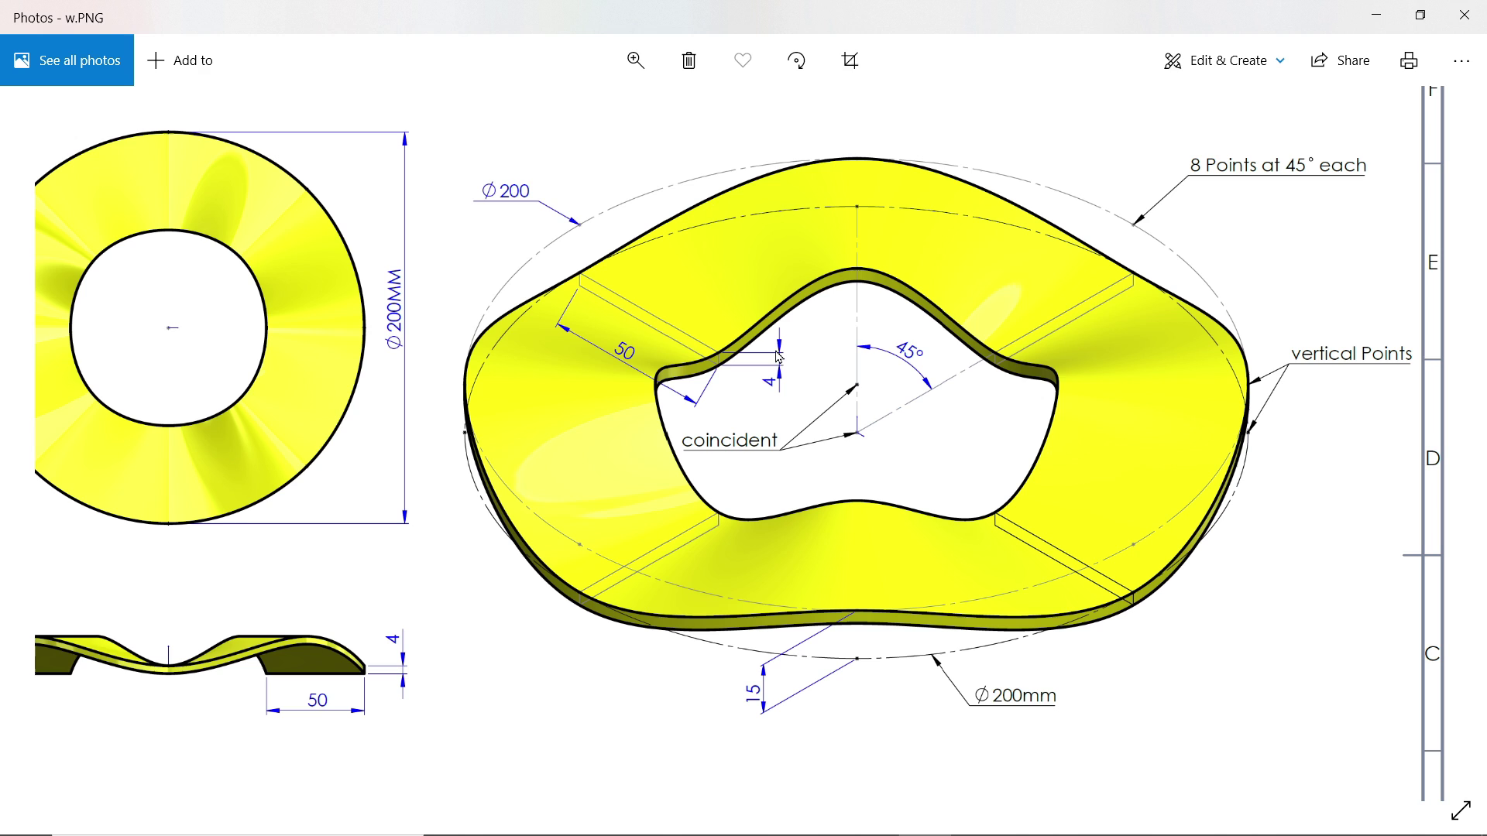
Return to SOLIDWORKS and start a new sketch on the Top Plane.
click(1377, 17)
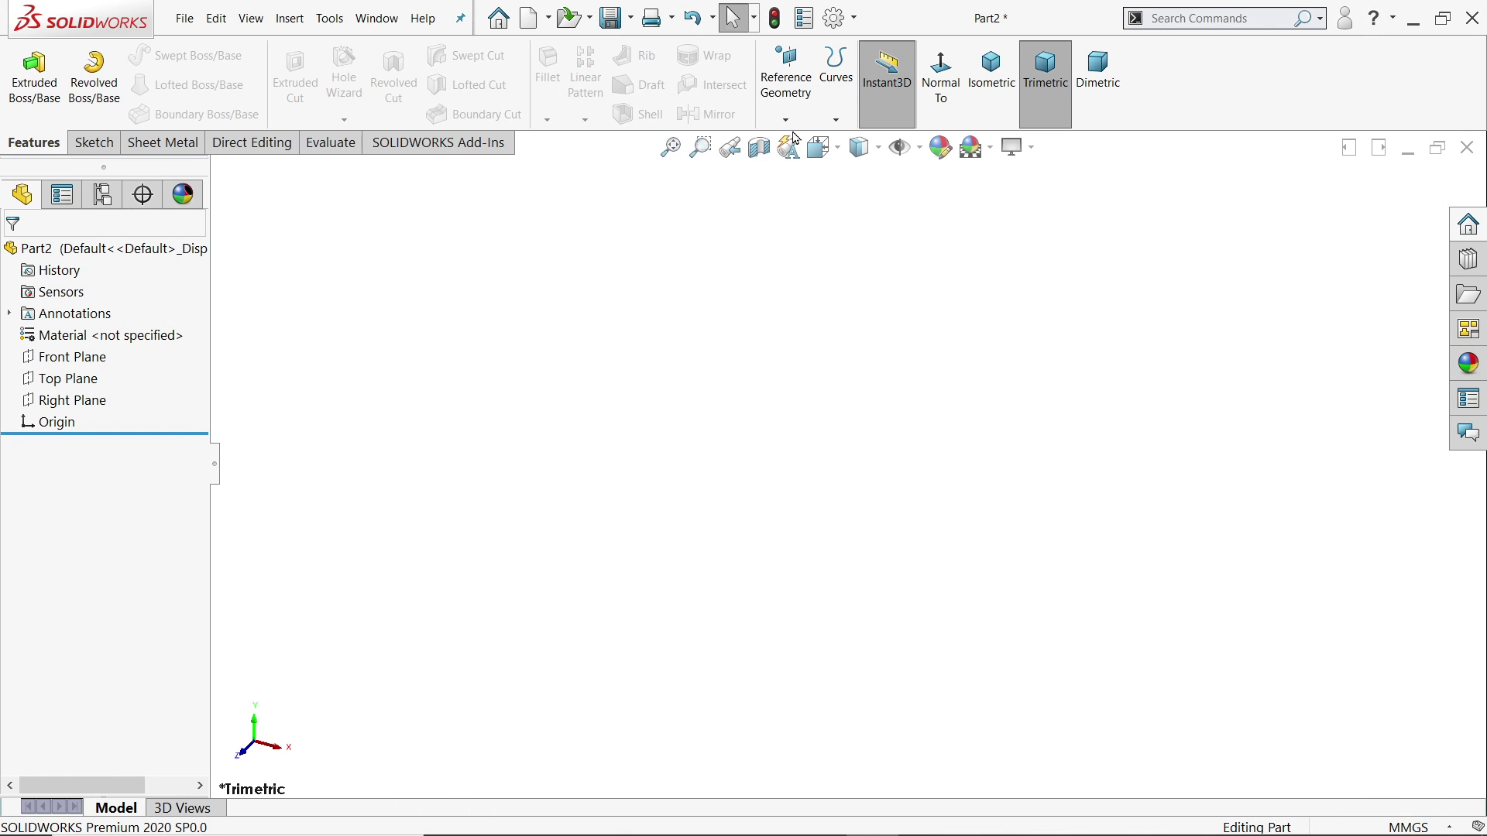
click(836, 119)
click(78, 383)
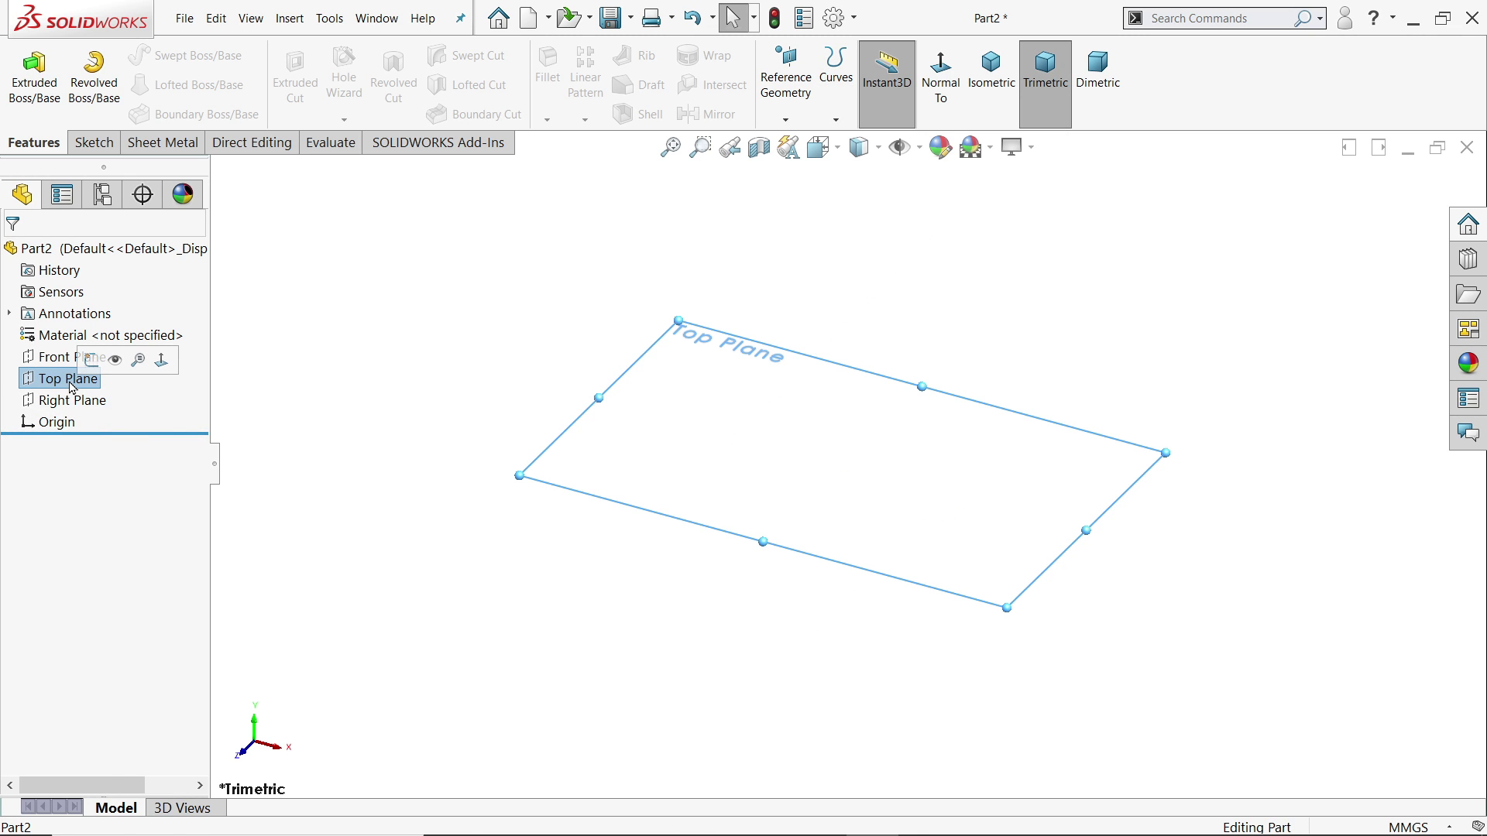
click(92, 359)
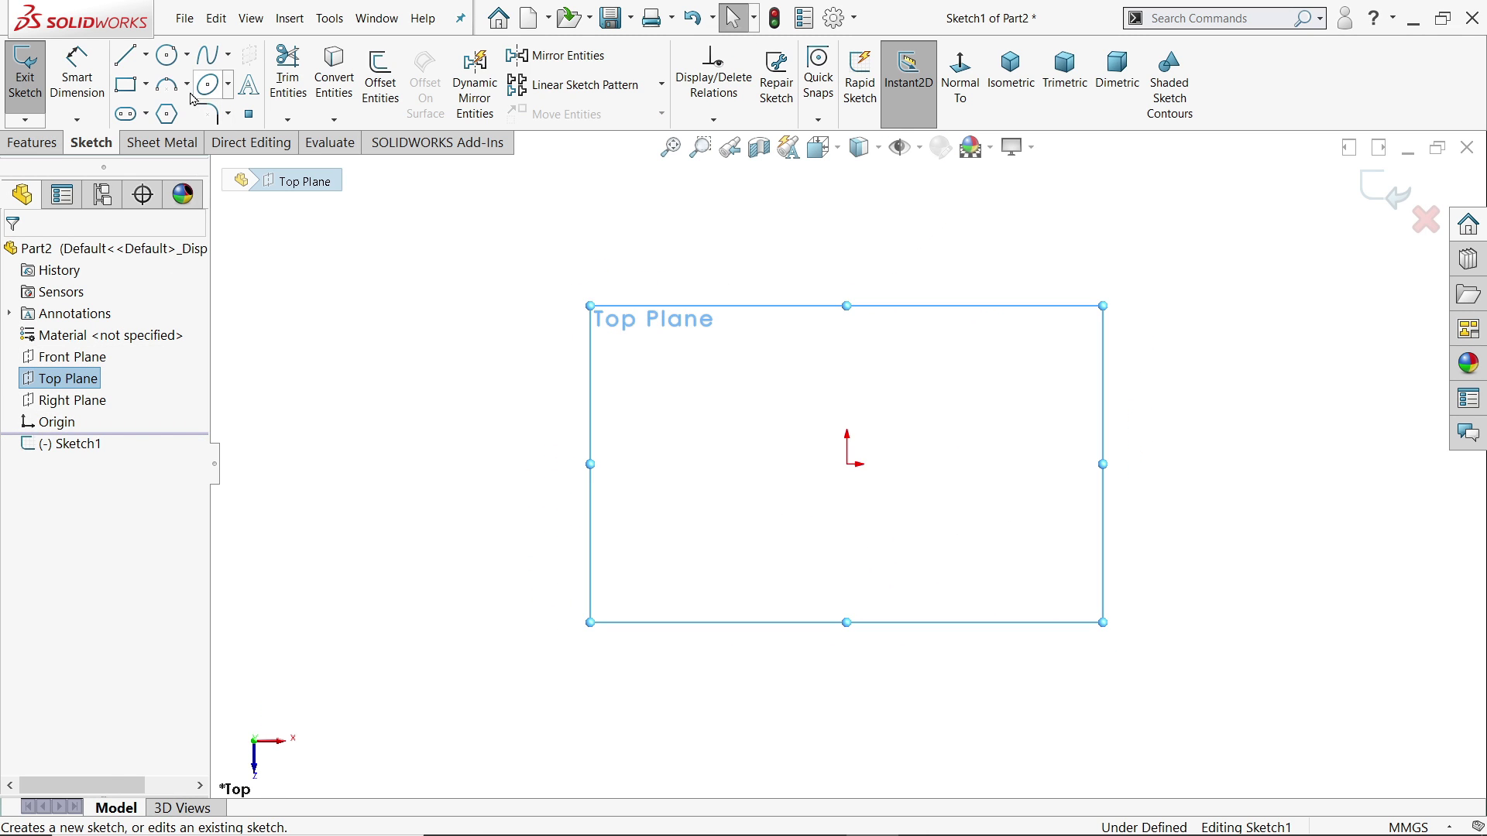
Draw a Ø20 construction circle centred on the origin.
click(168, 56)
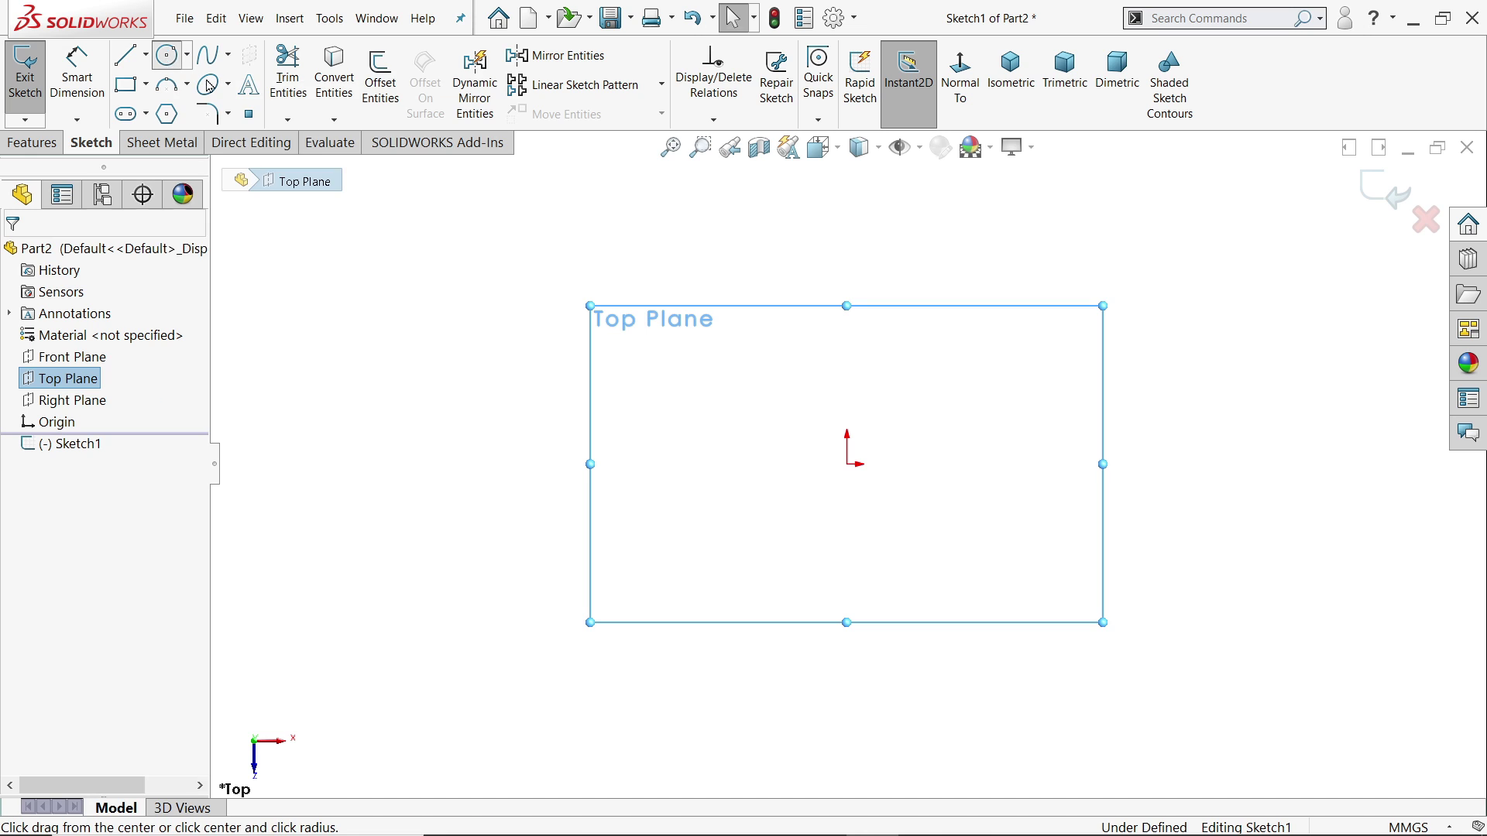
click(847, 464)
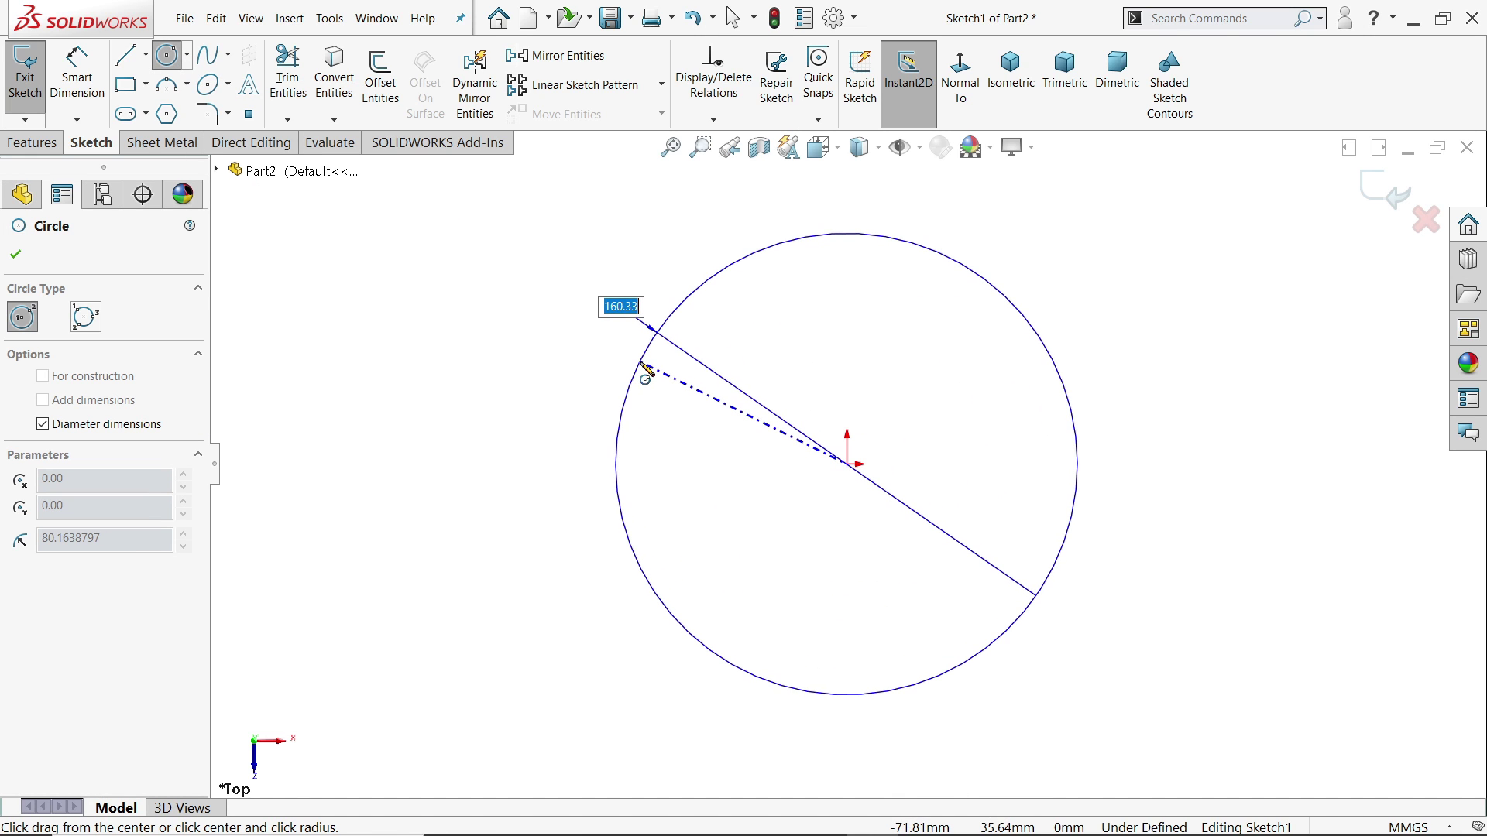
text(20)
key(Return)
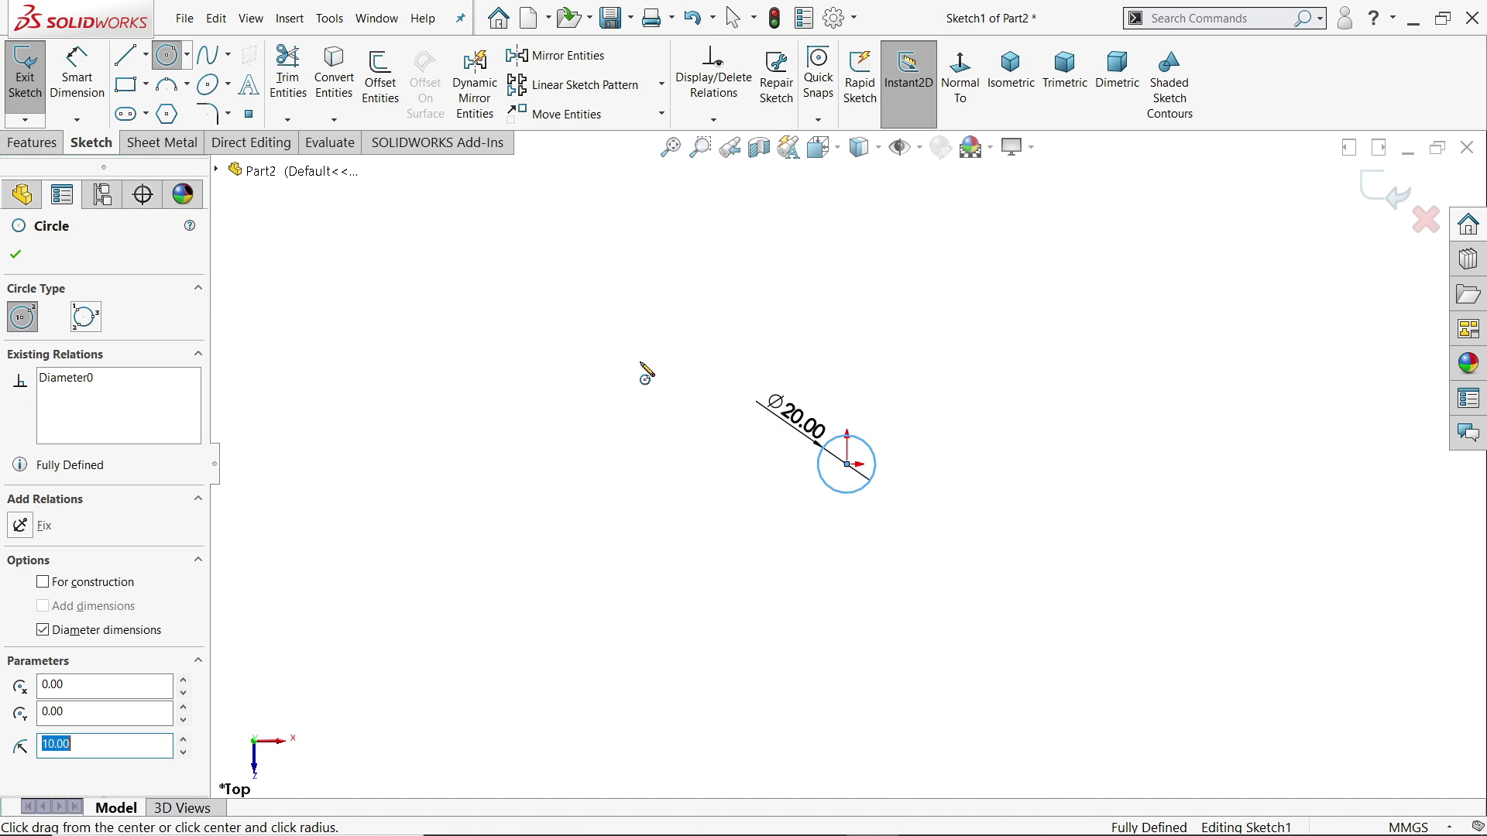
scroll(889, 488, down, 5)
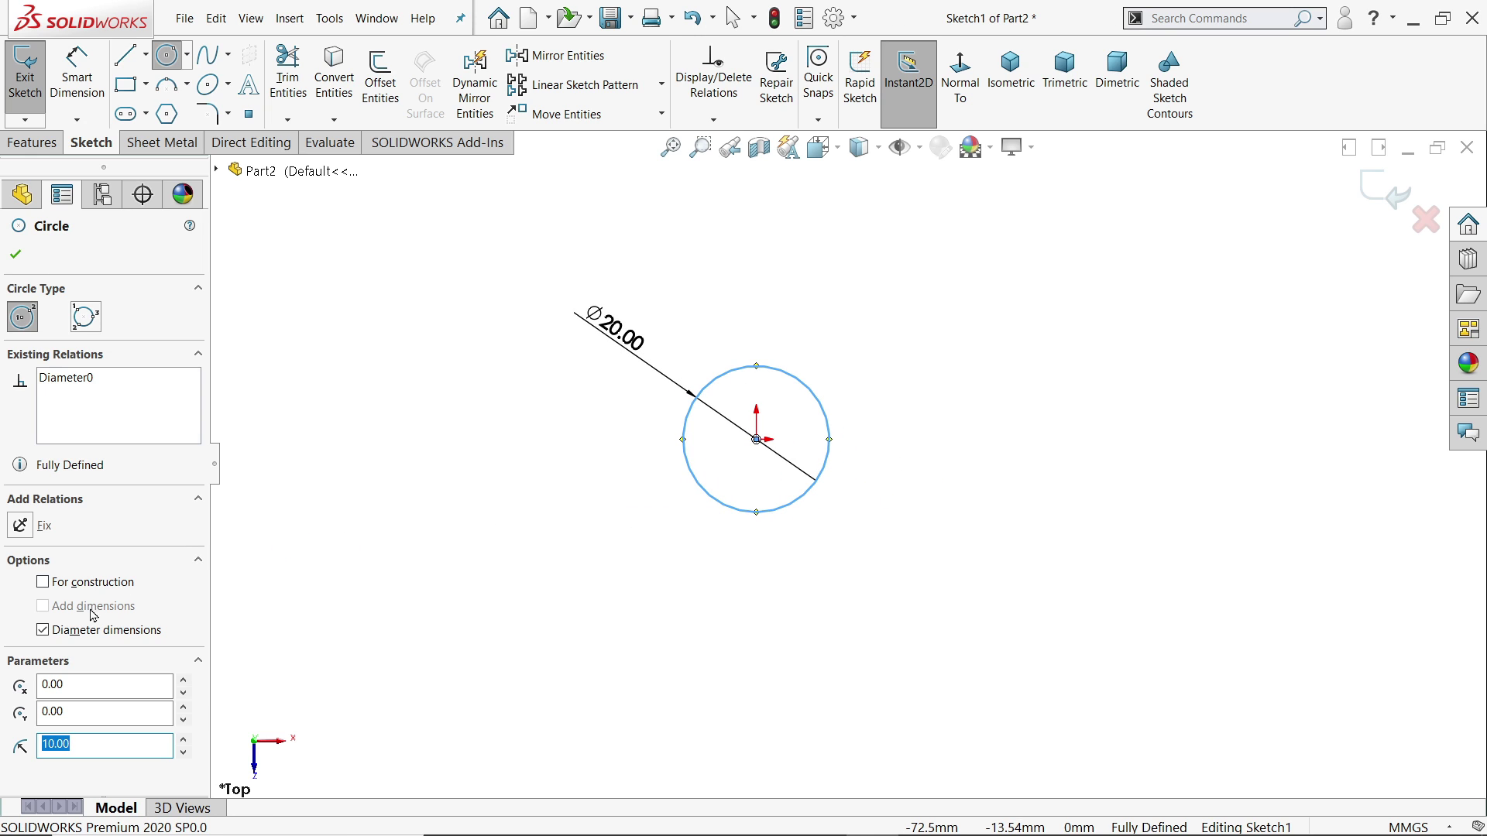
click(16, 254)
scroll(723, 408, down, 3)
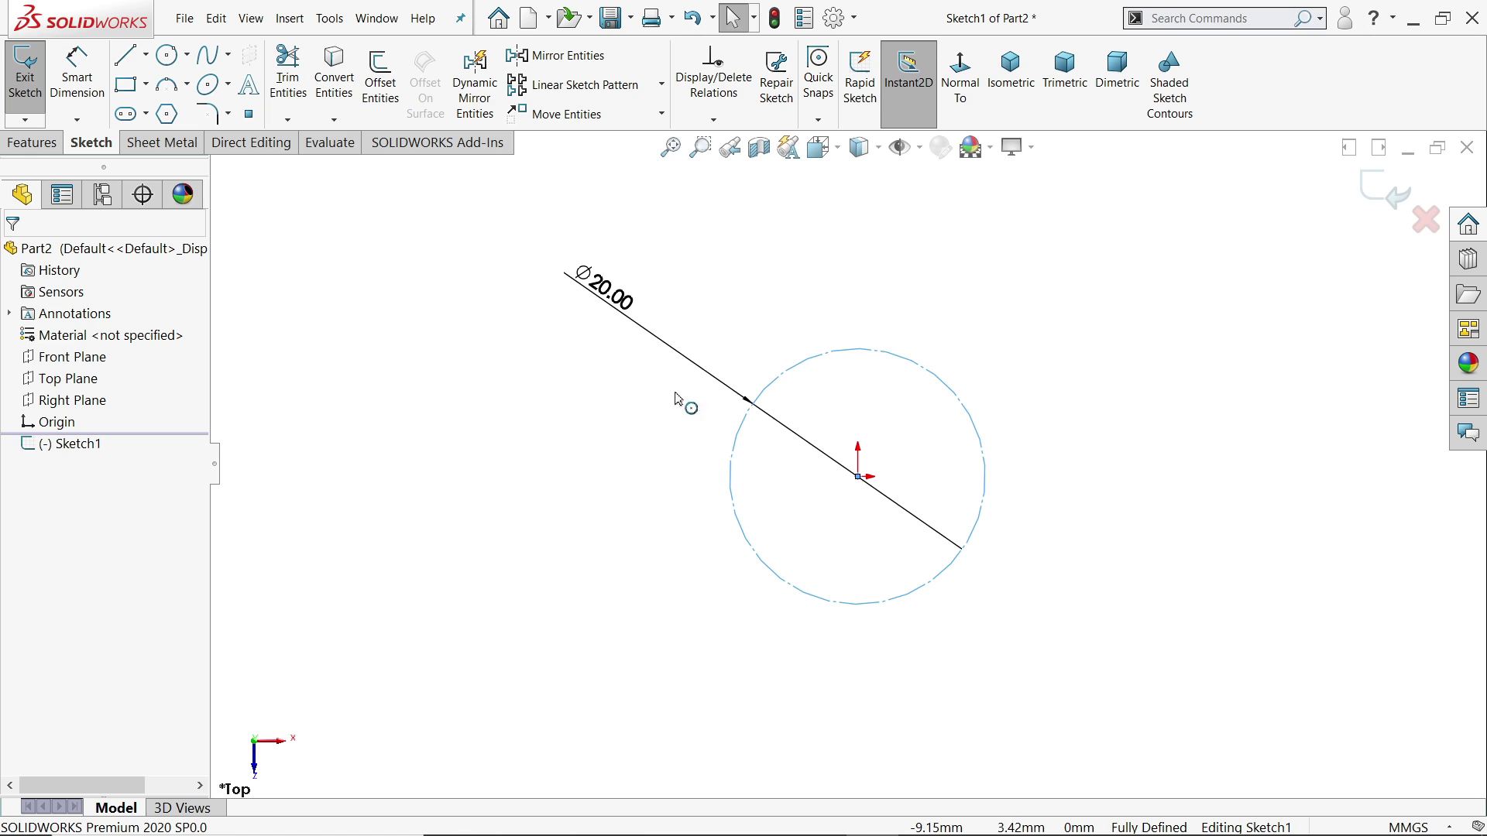
Place sketch points on the circle's top, bottom, left and right quadrants.
click(258, 117)
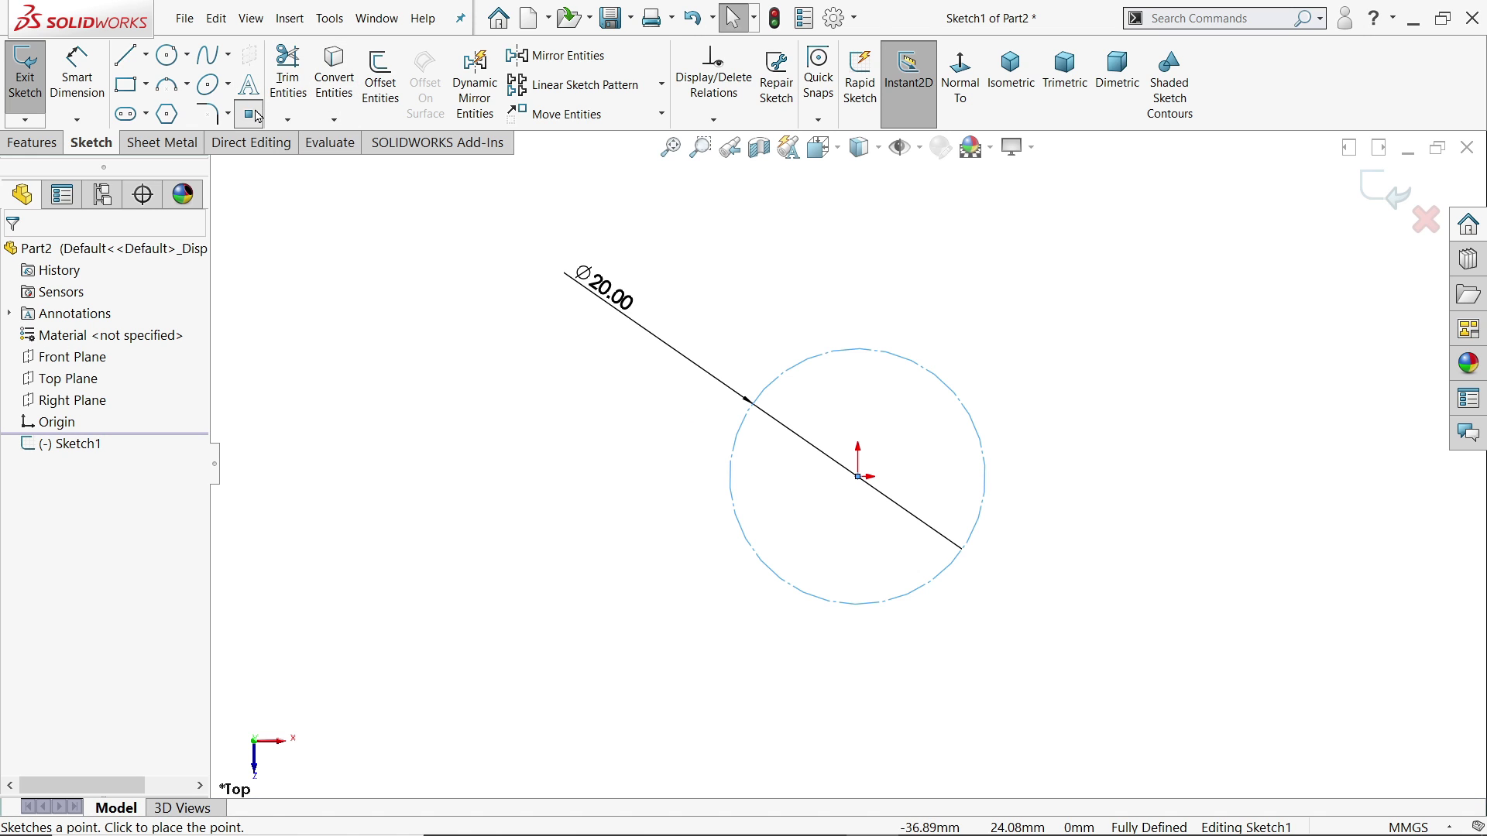
scroll(948, 532, down, 2)
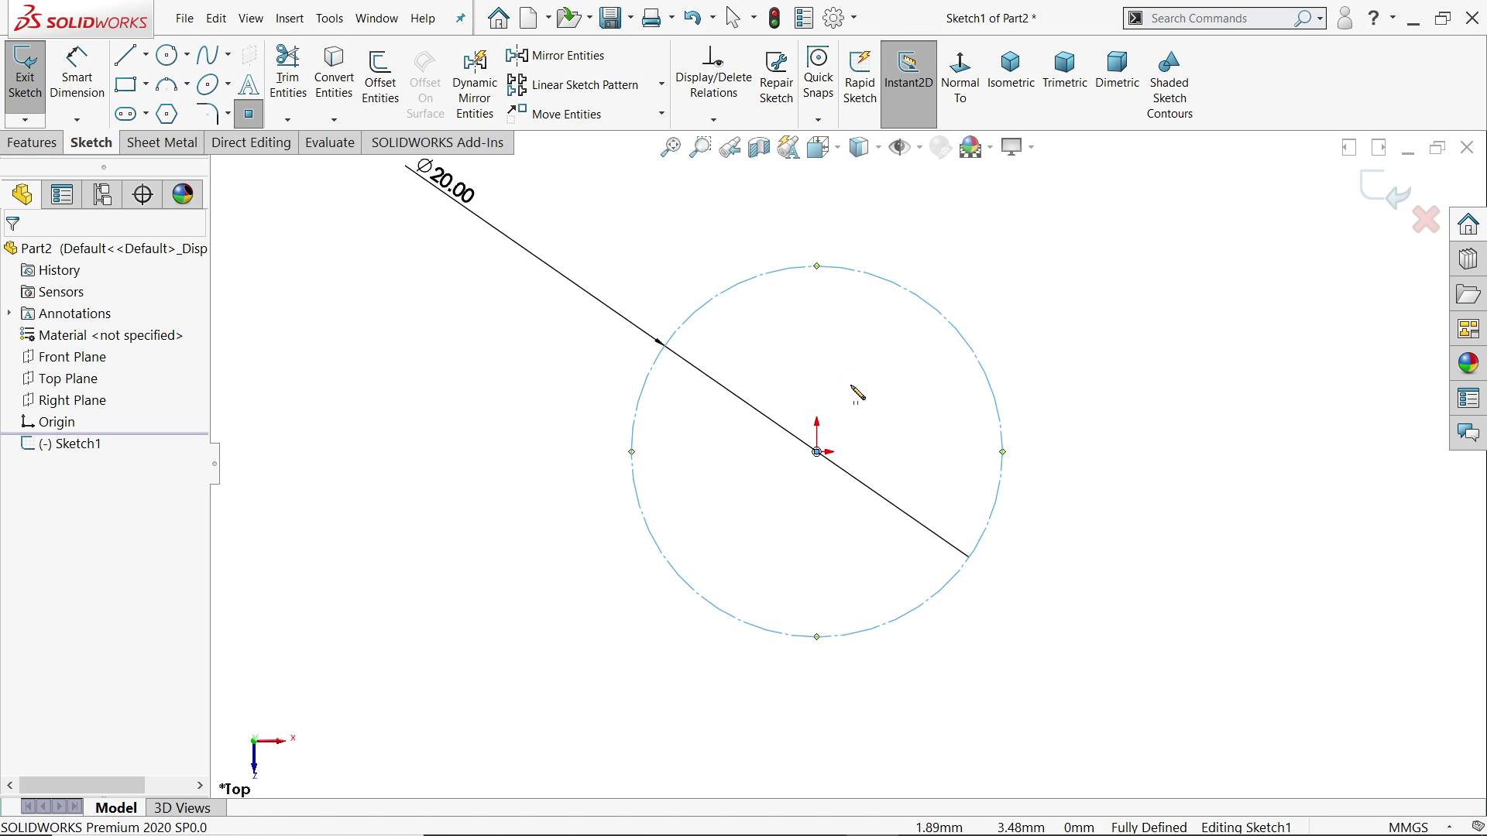
click(816, 266)
click(817, 636)
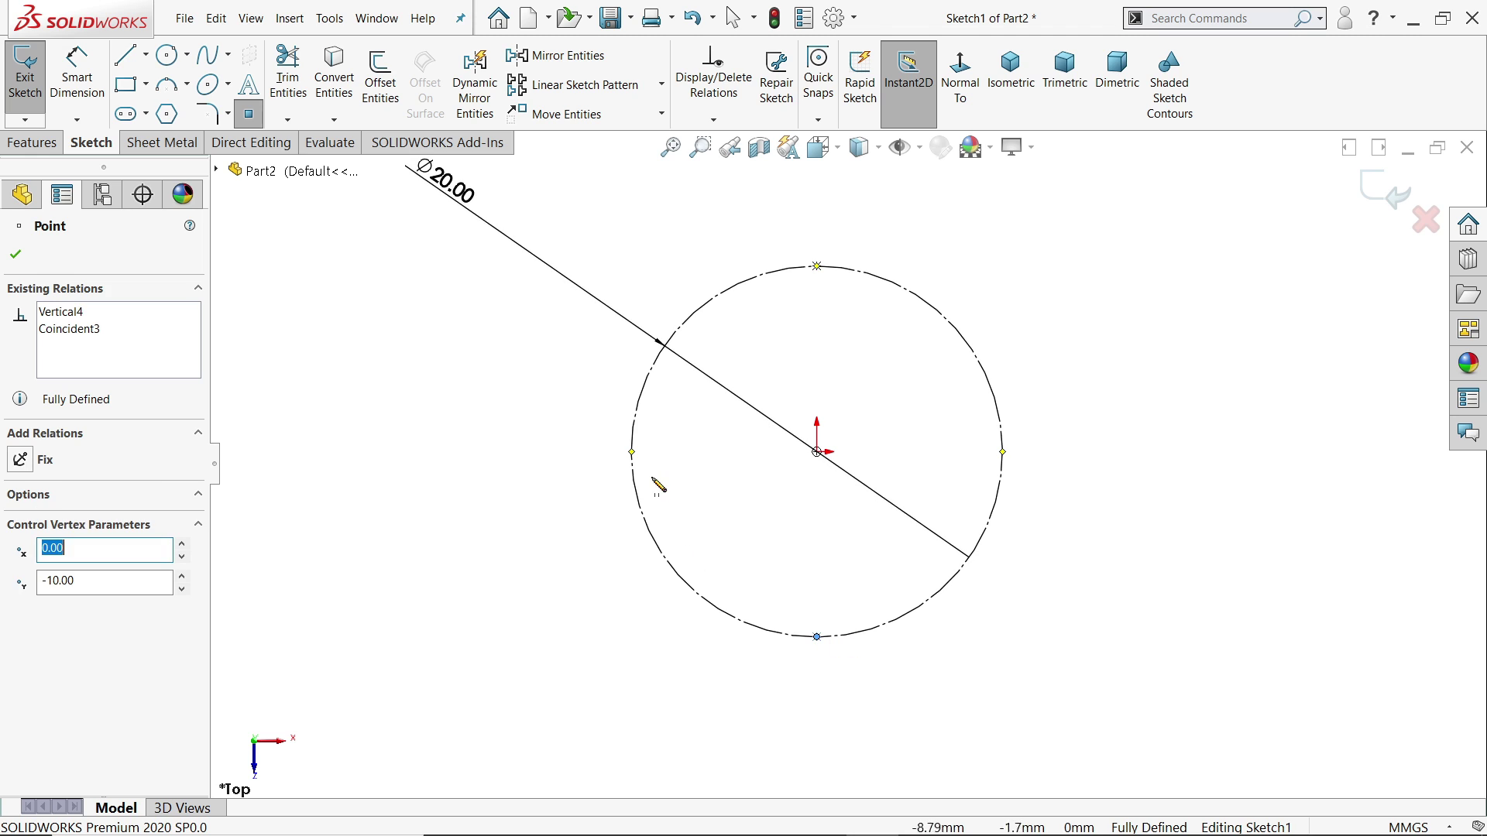
click(632, 451)
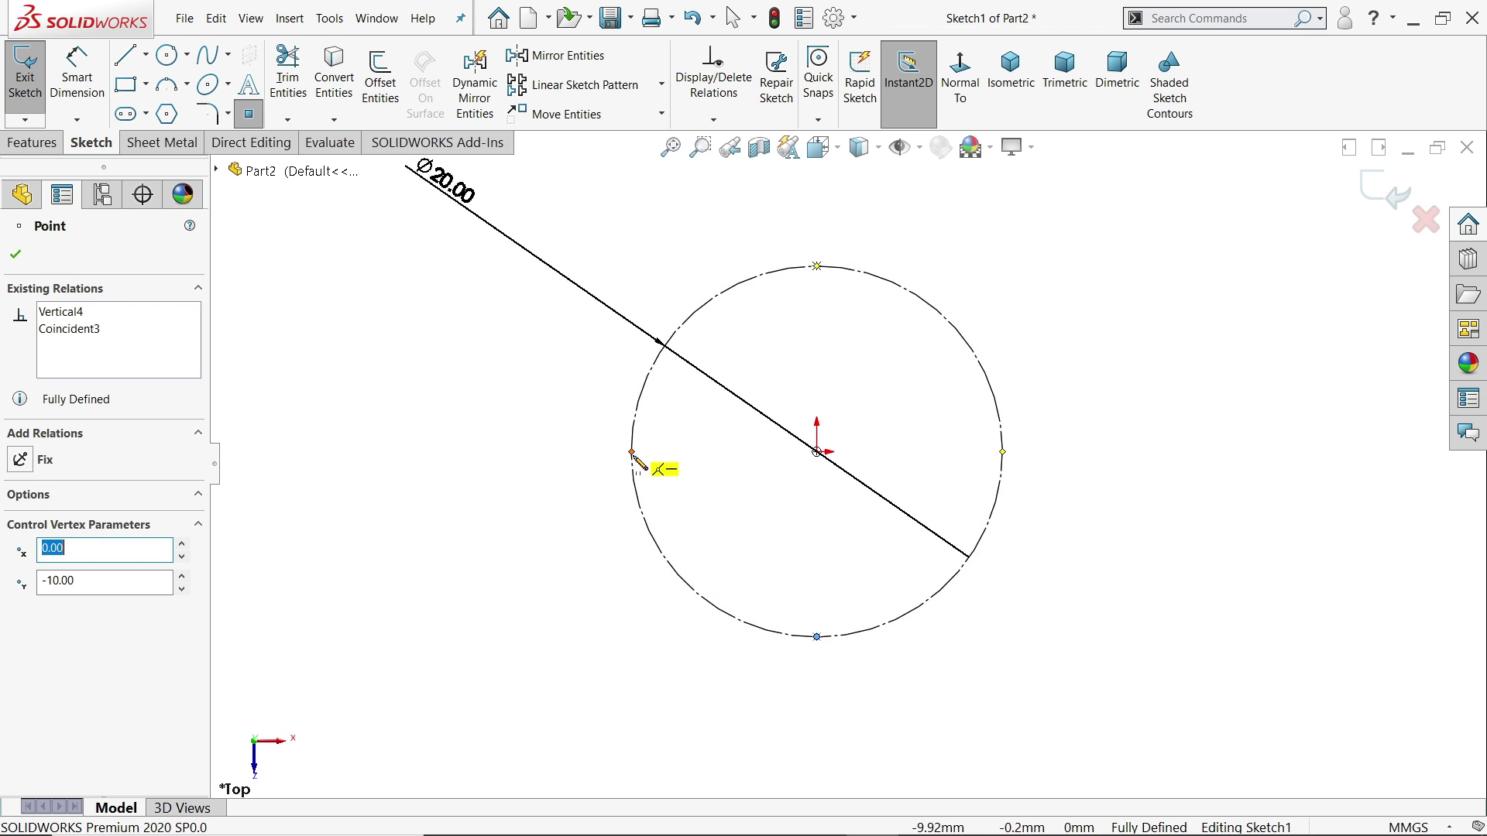
click(1002, 452)
Place four more points on the arcs between the quadrants, then stop placing points.
scroll(1018, 541, down, 2)
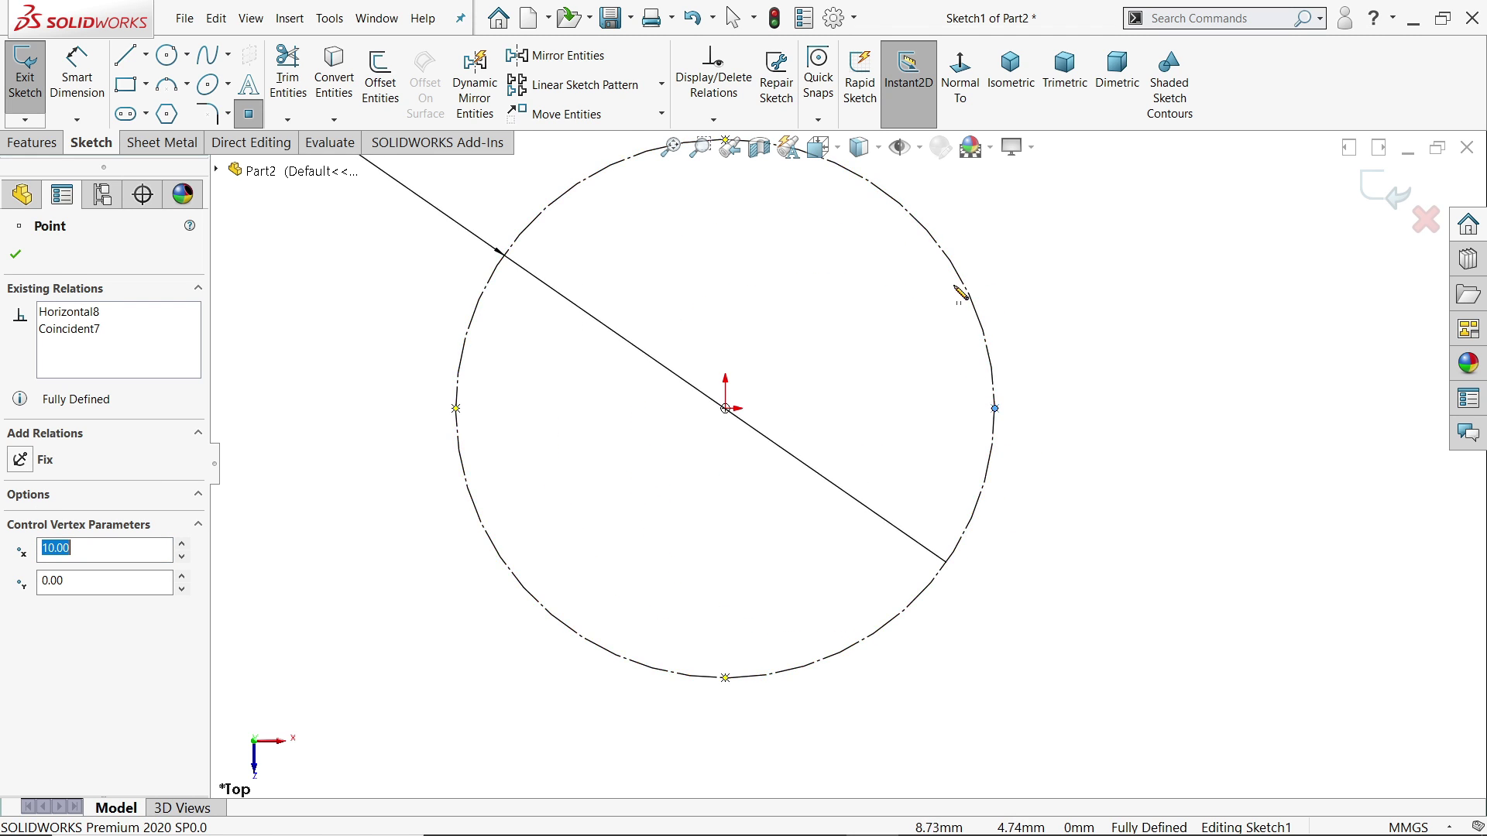
scroll(883, 252, up, 1)
scroll(917, 279, down, 1)
click(895, 259)
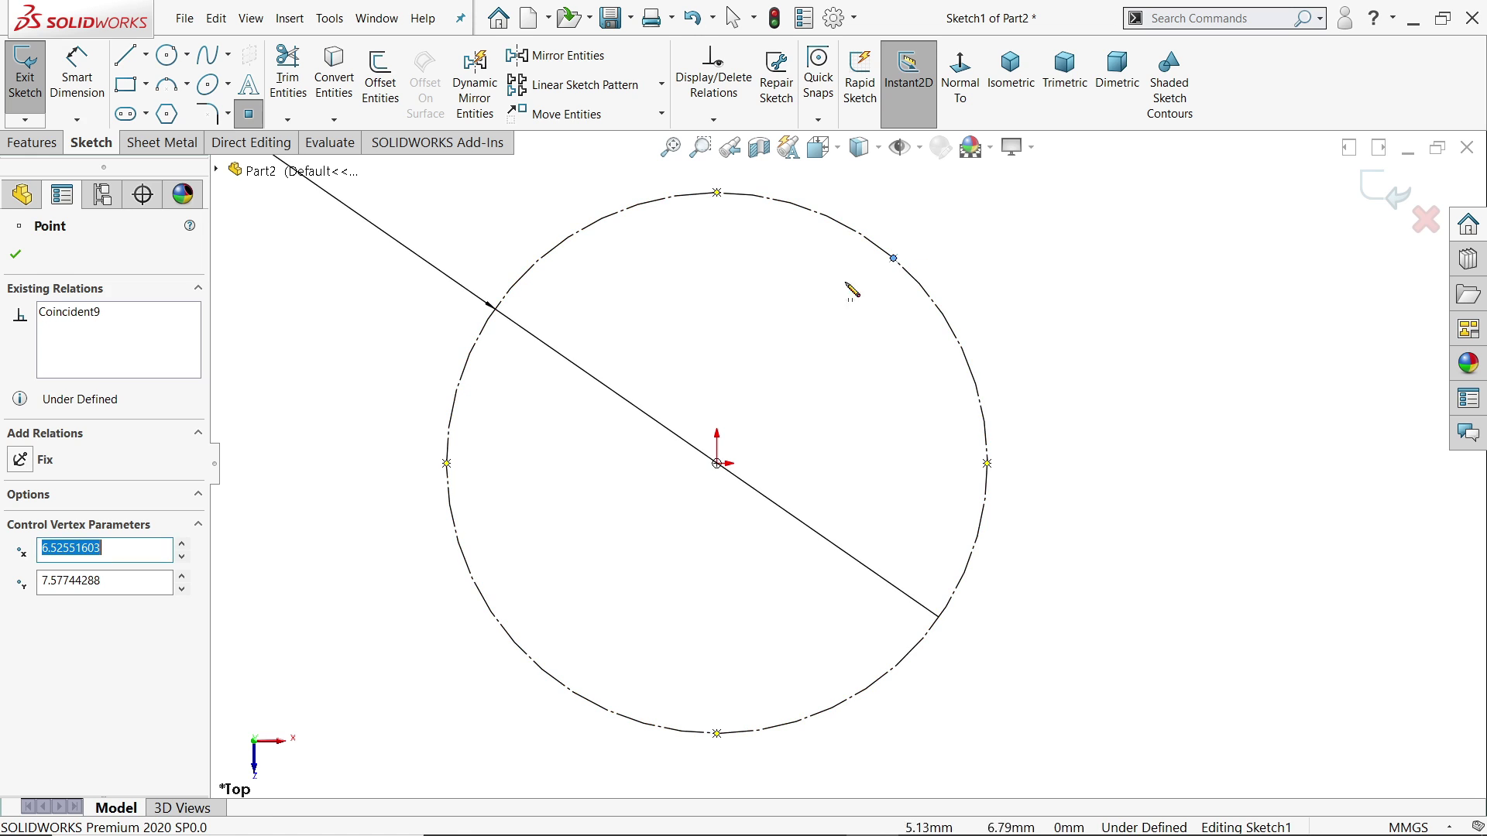
click(555, 247)
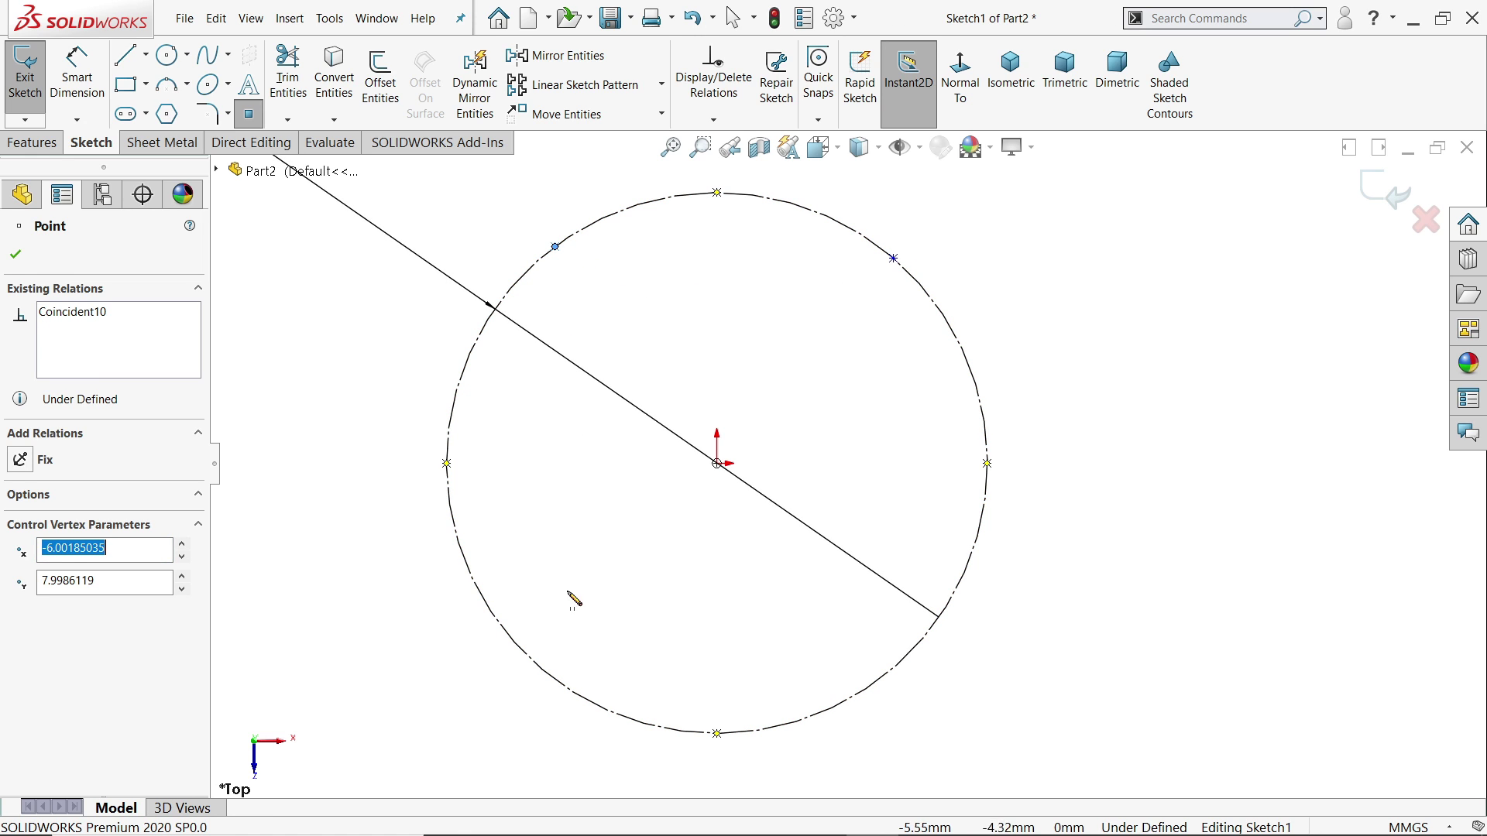
click(528, 657)
click(929, 634)
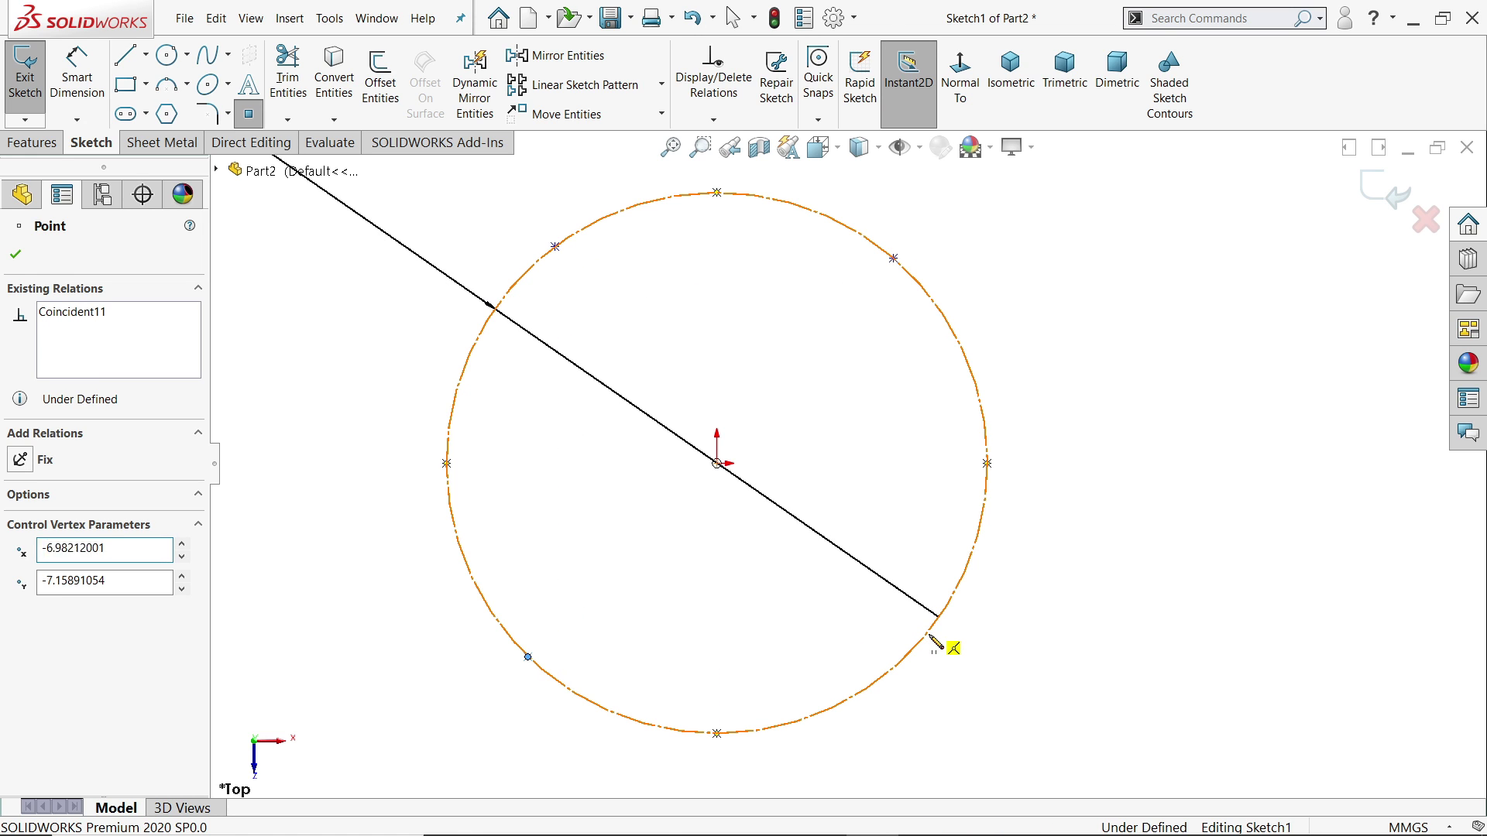
right_click(1107, 488)
Make the two upper diagonal points horizontal, and the two lower ones horizontal.
click(1160, 500)
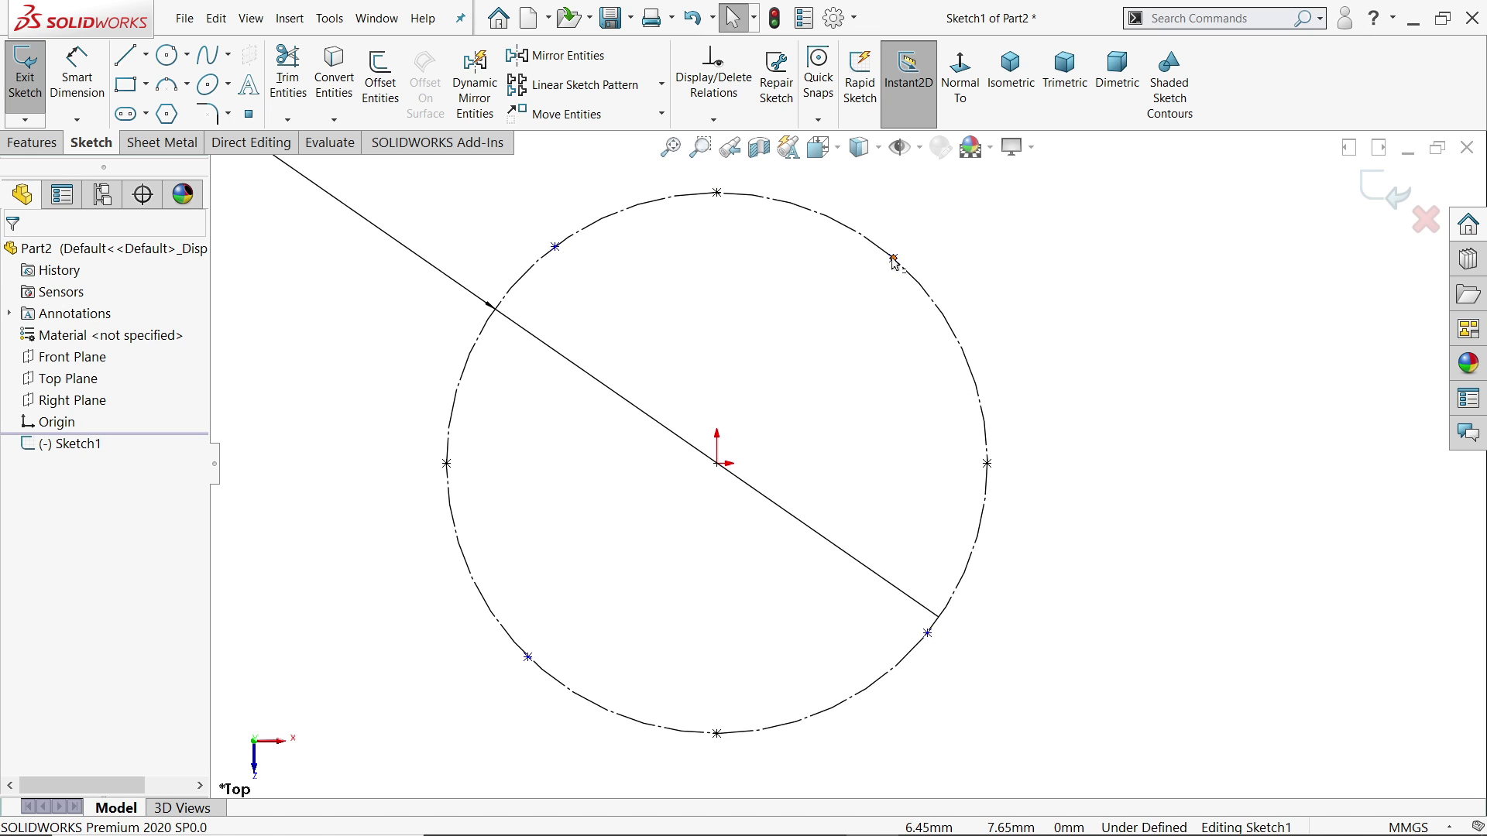
click(893, 259)
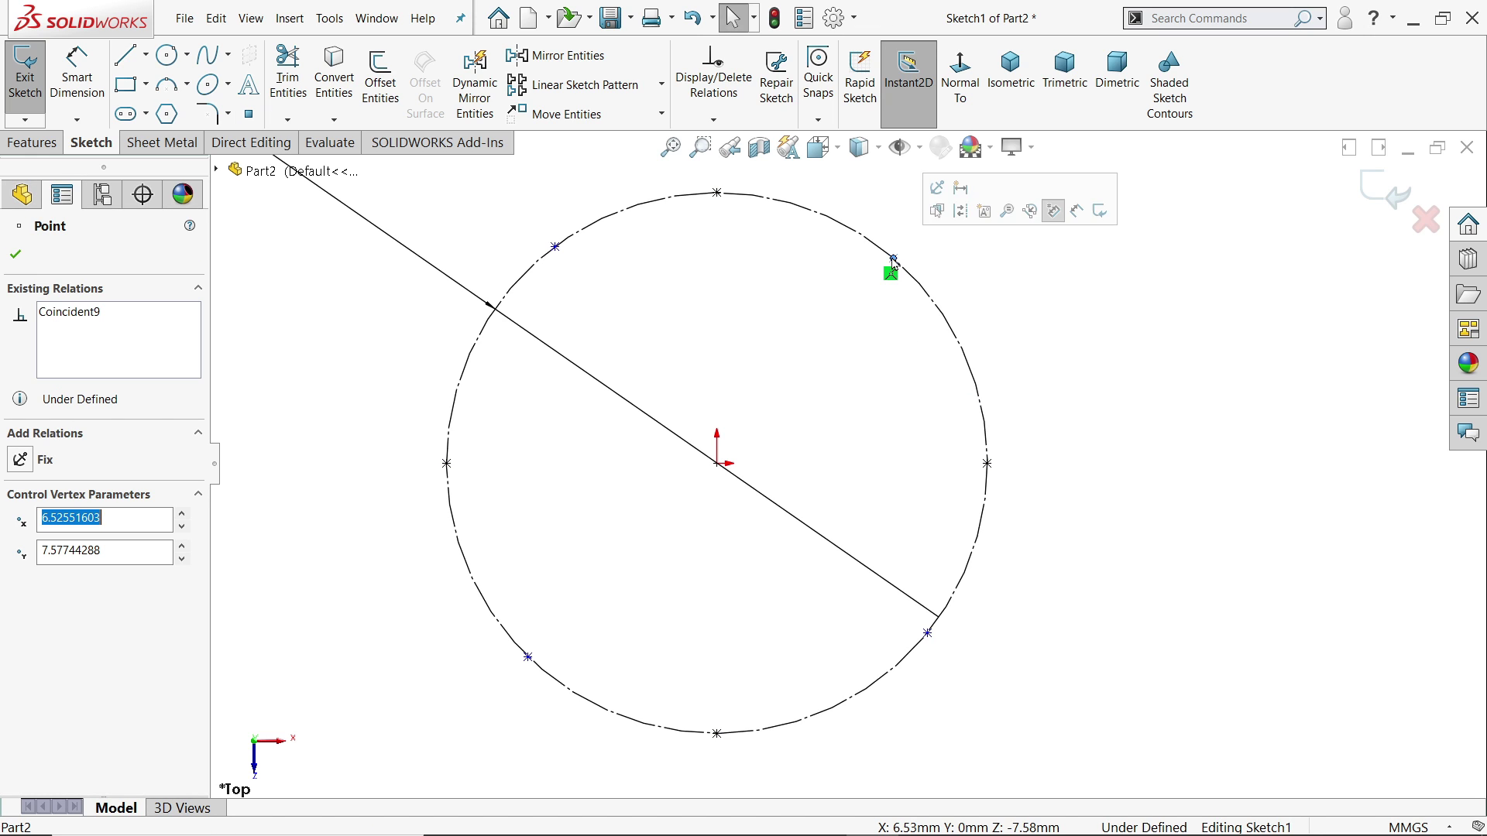
ctrl+click(555, 247)
click(607, 186)
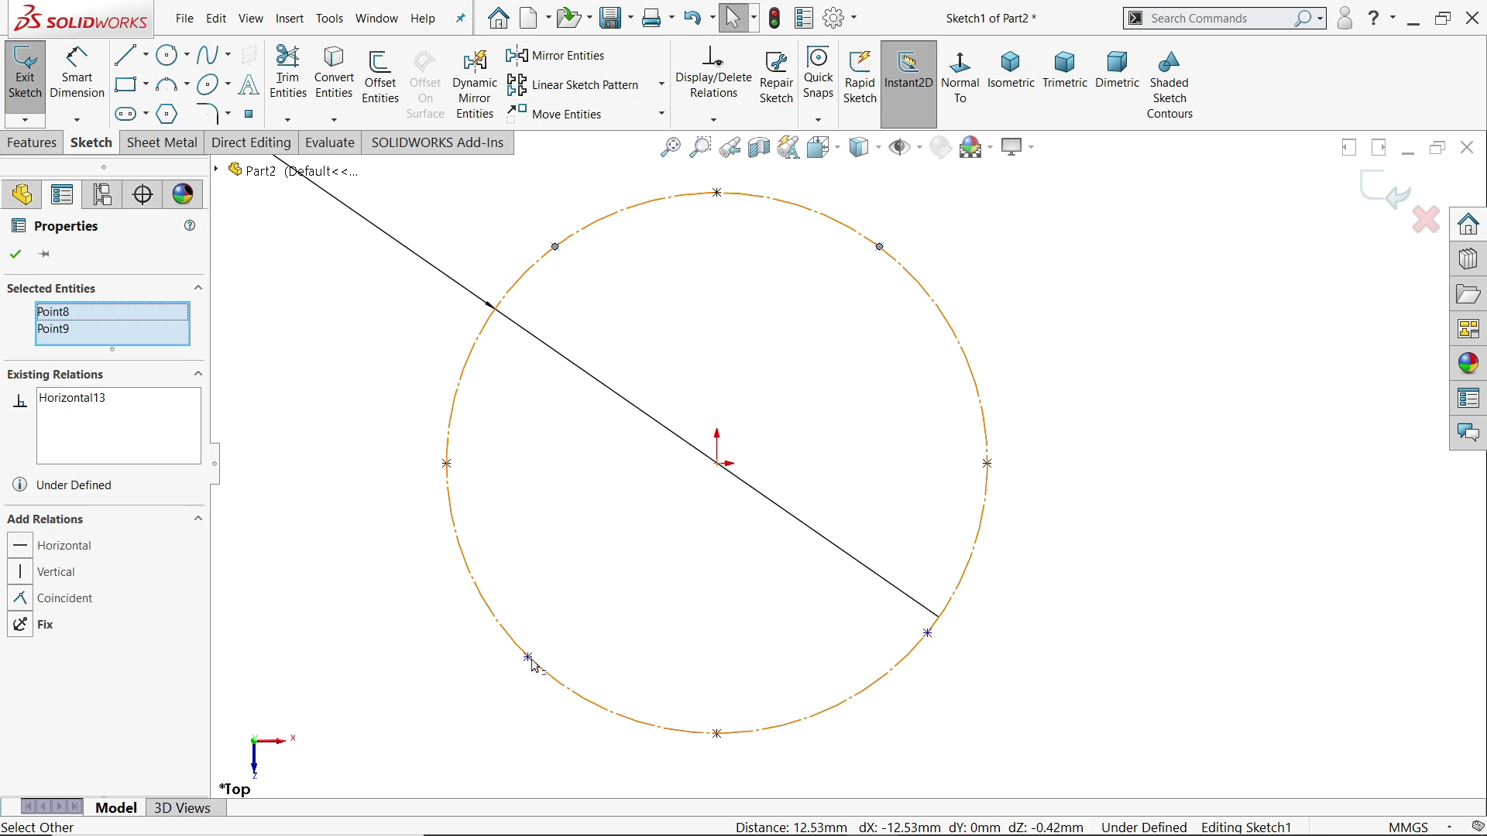
click(529, 655)
ctrl+click(928, 634)
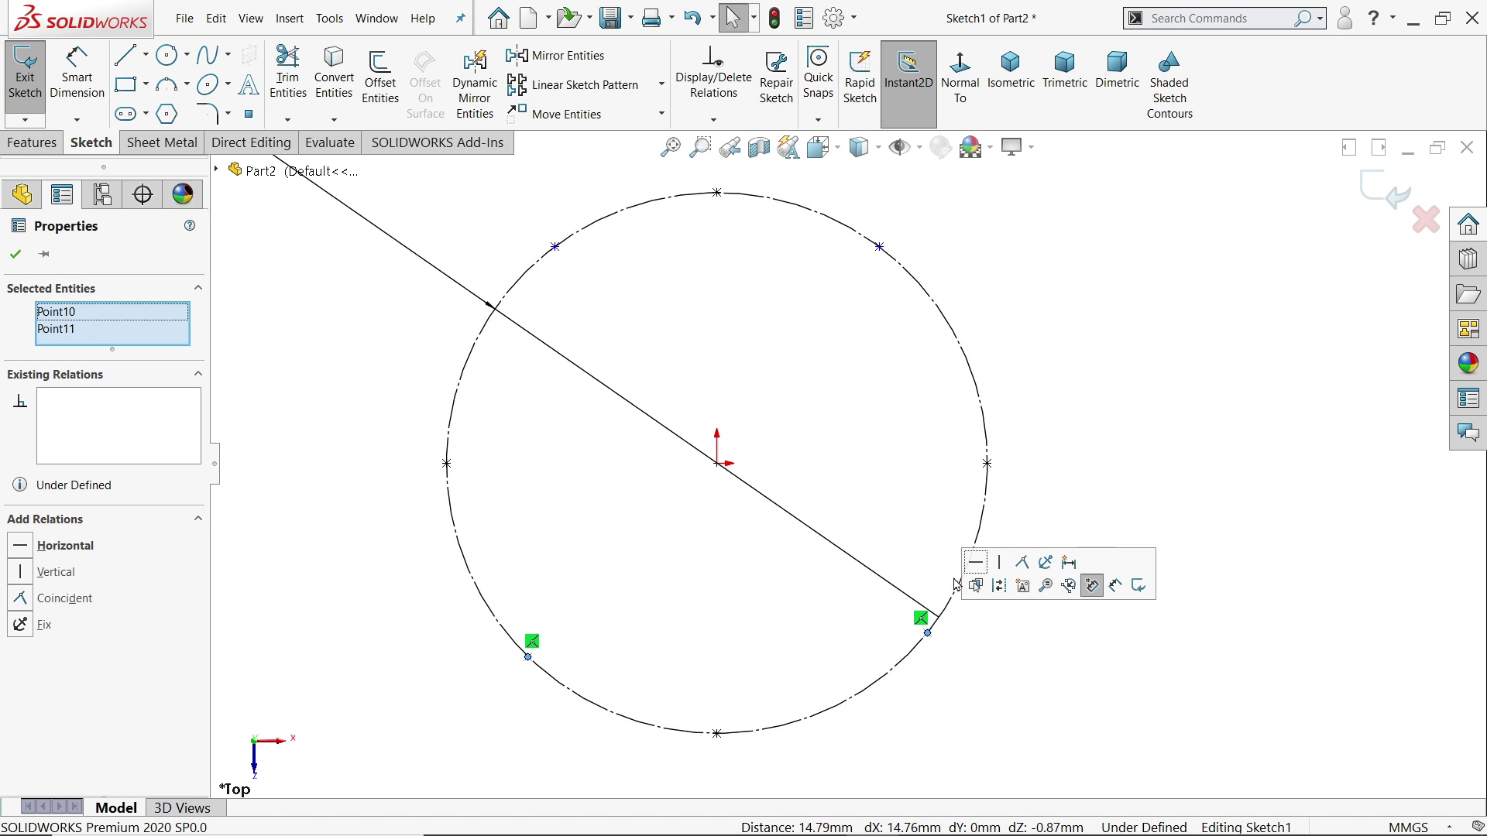
click(976, 570)
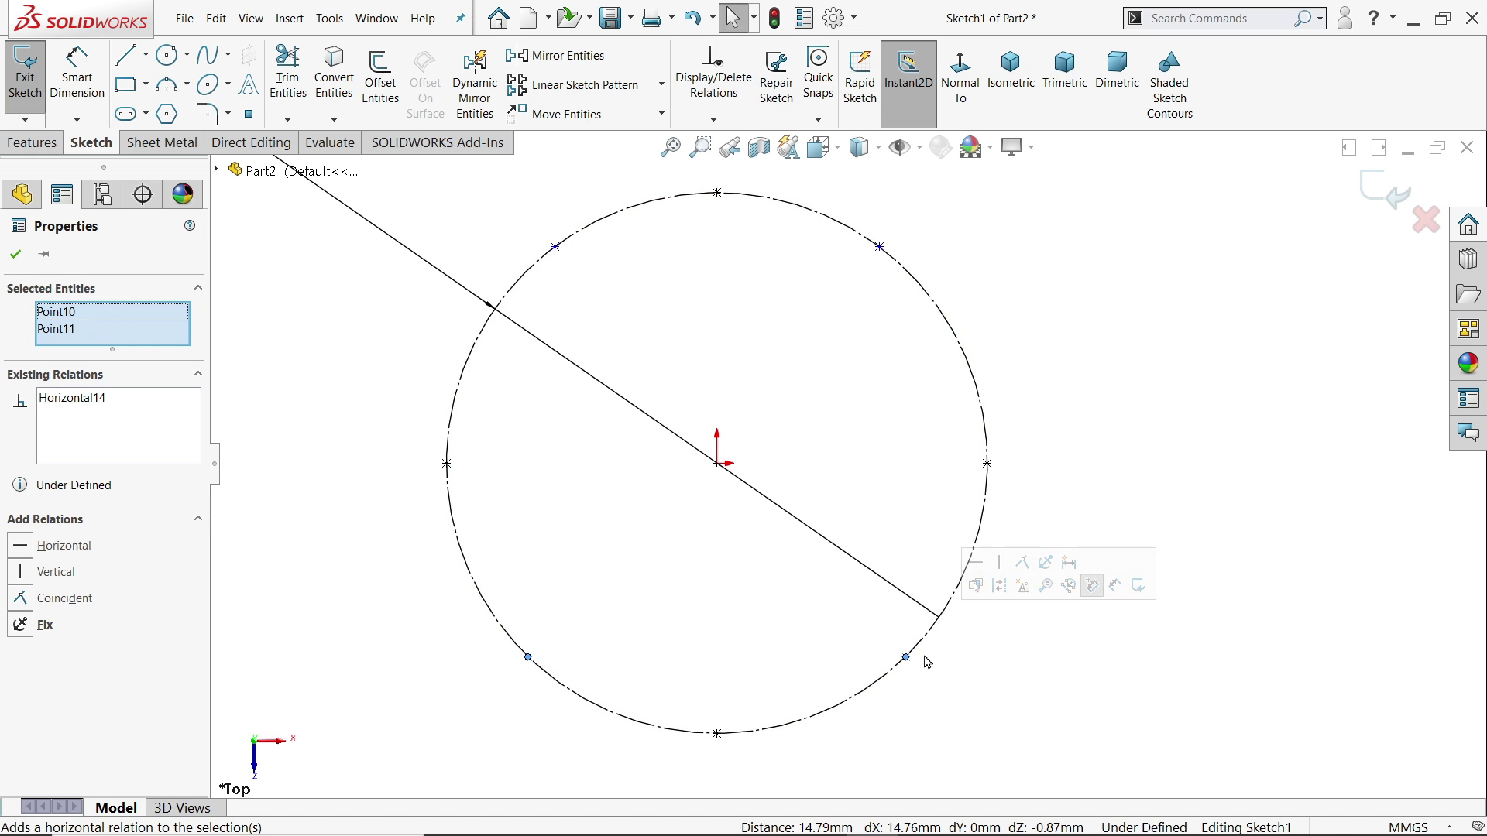
Make the two right-hand diagonal points vertical, and the two left-hand ones vertical.
click(880, 248)
ctrl+click(906, 657)
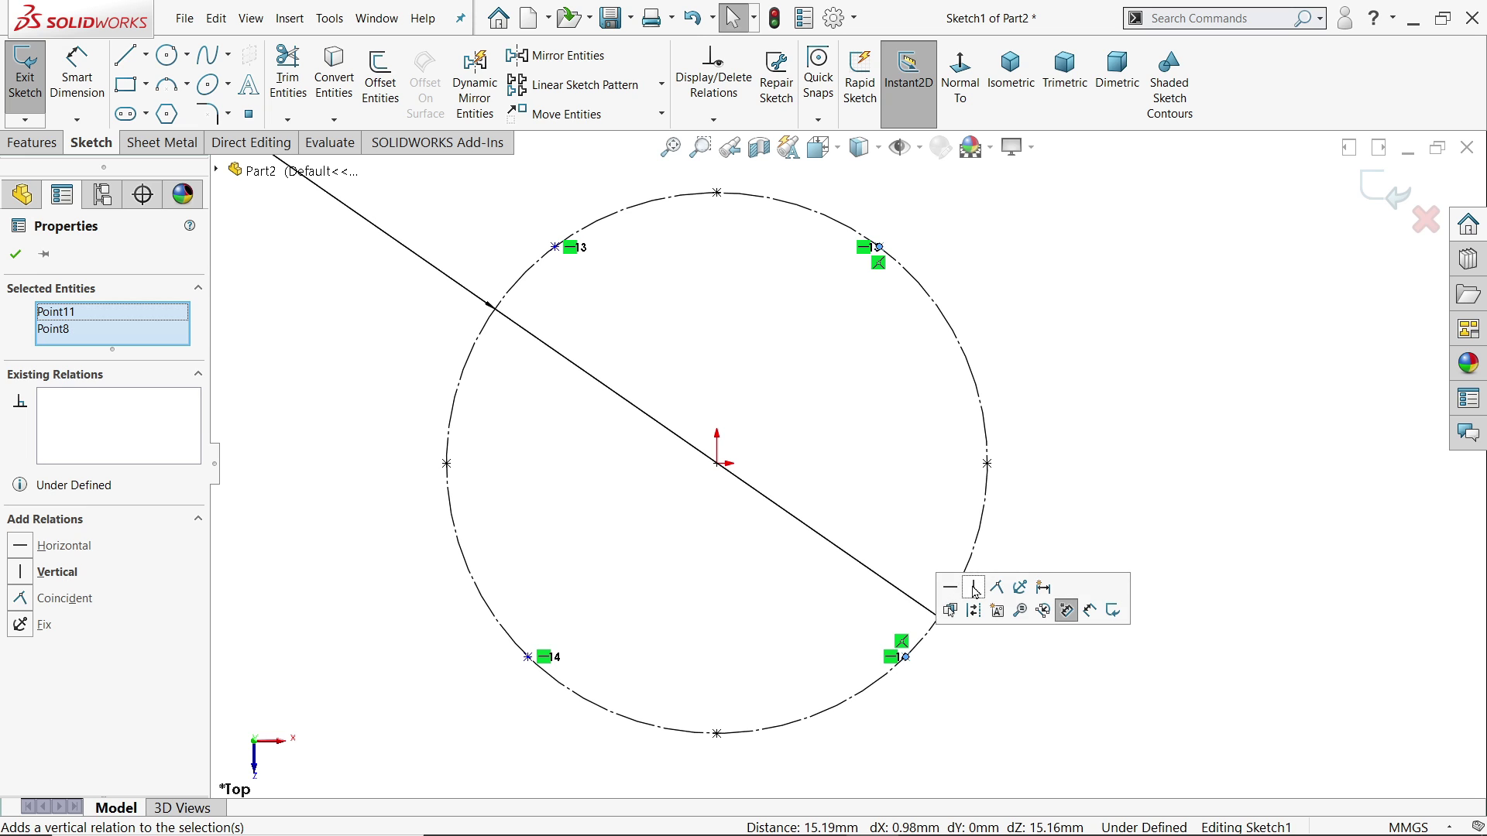
click(973, 587)
click(530, 659)
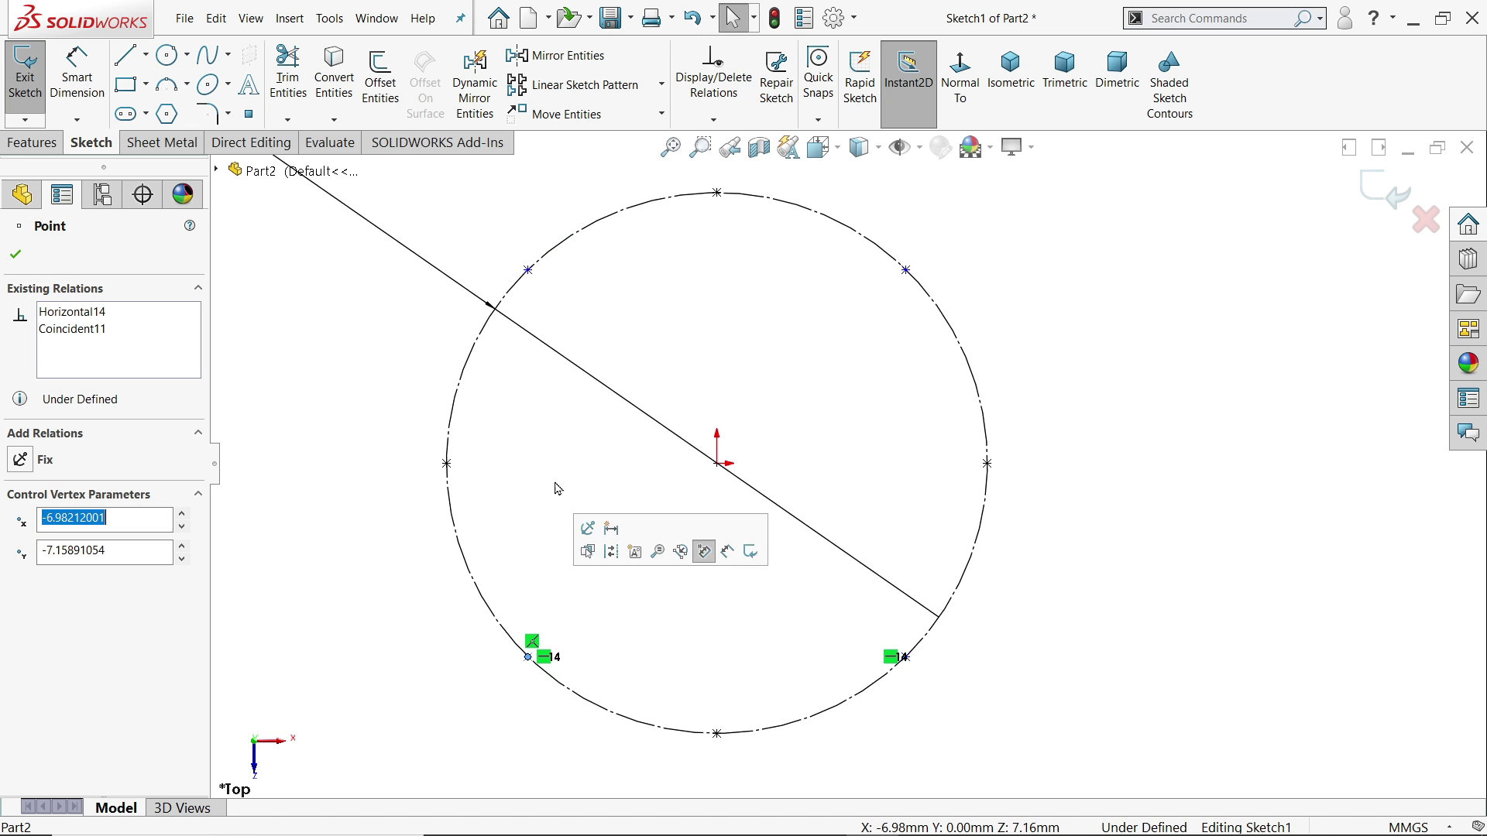
ctrl+click(530, 270)
click(594, 202)
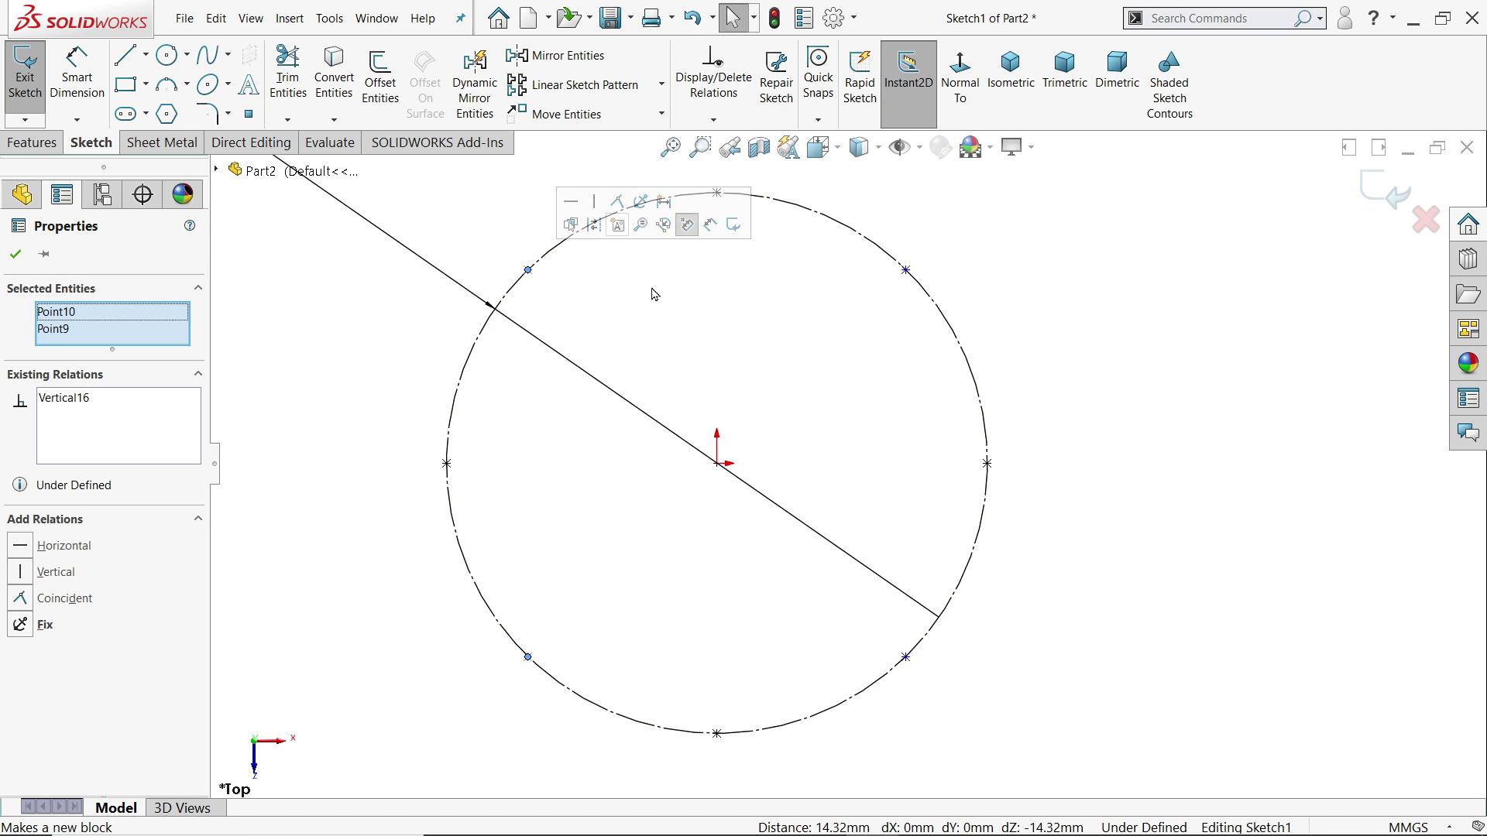
click(658, 299)
Dimension the angle between the top point and its neighbour about the centre as 45°.
click(77, 78)
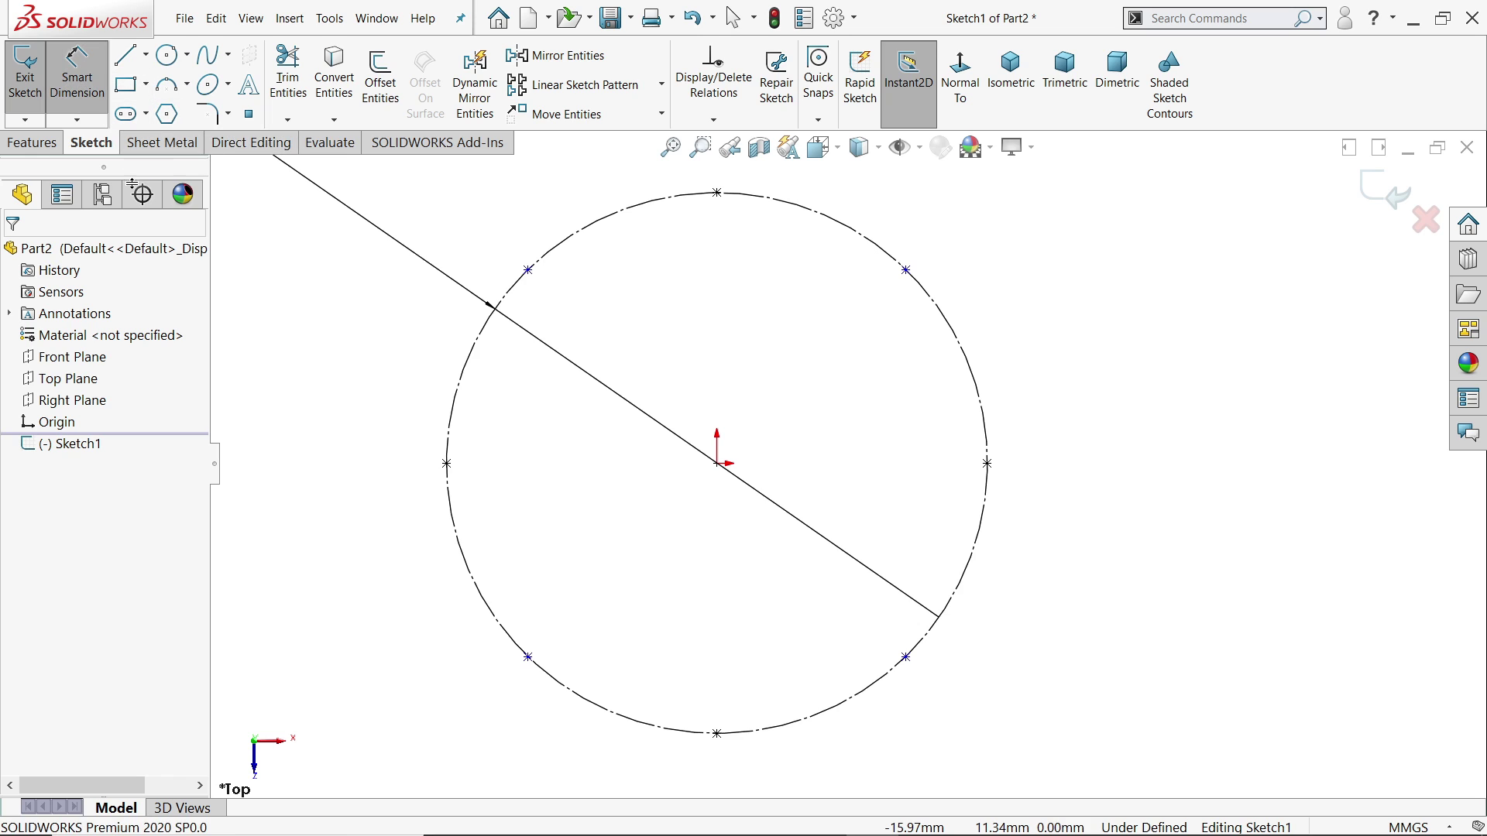
click(717, 463)
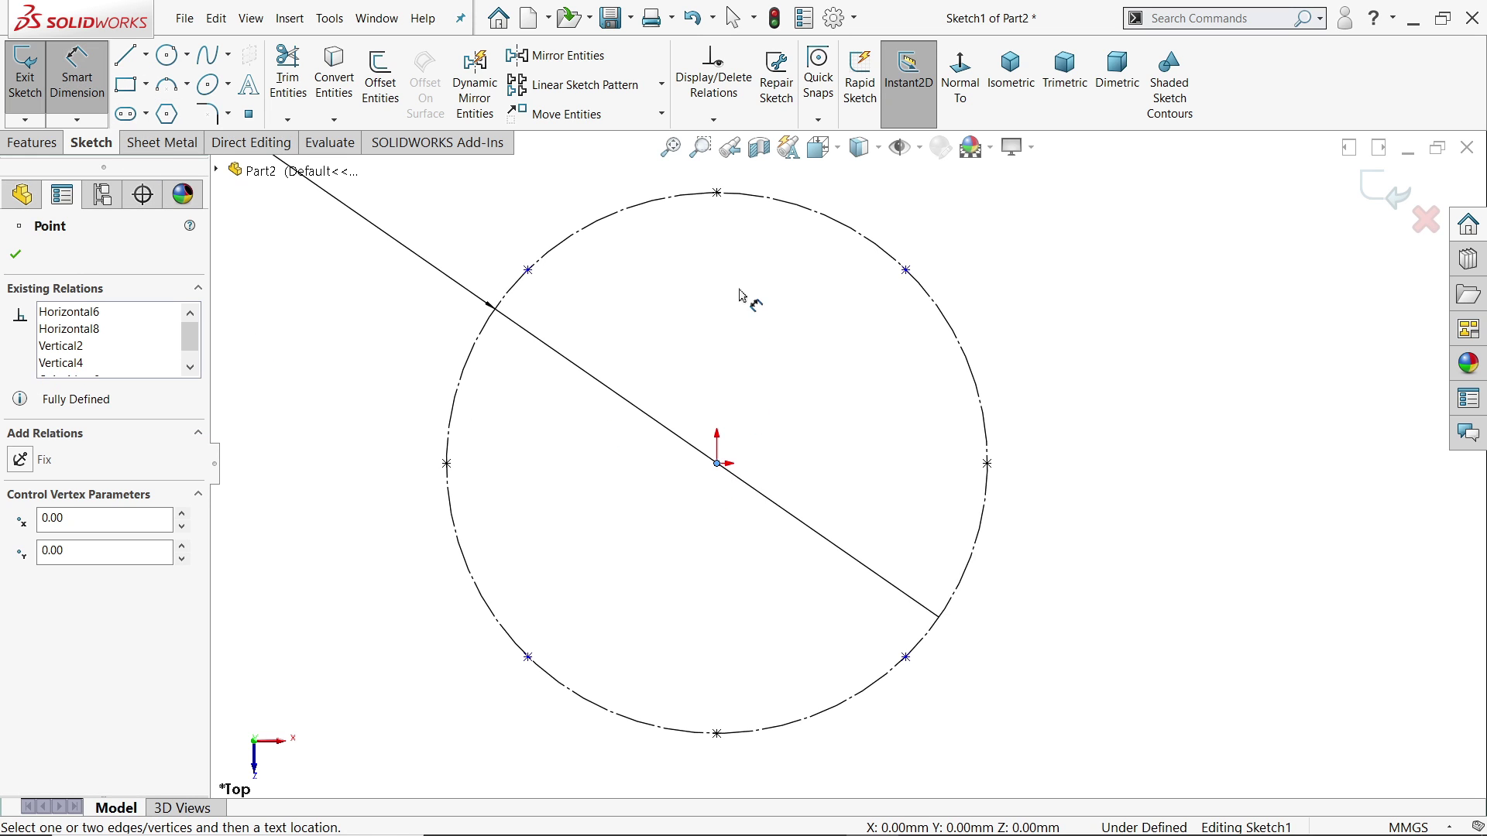
scroll(759, 221, down, 2)
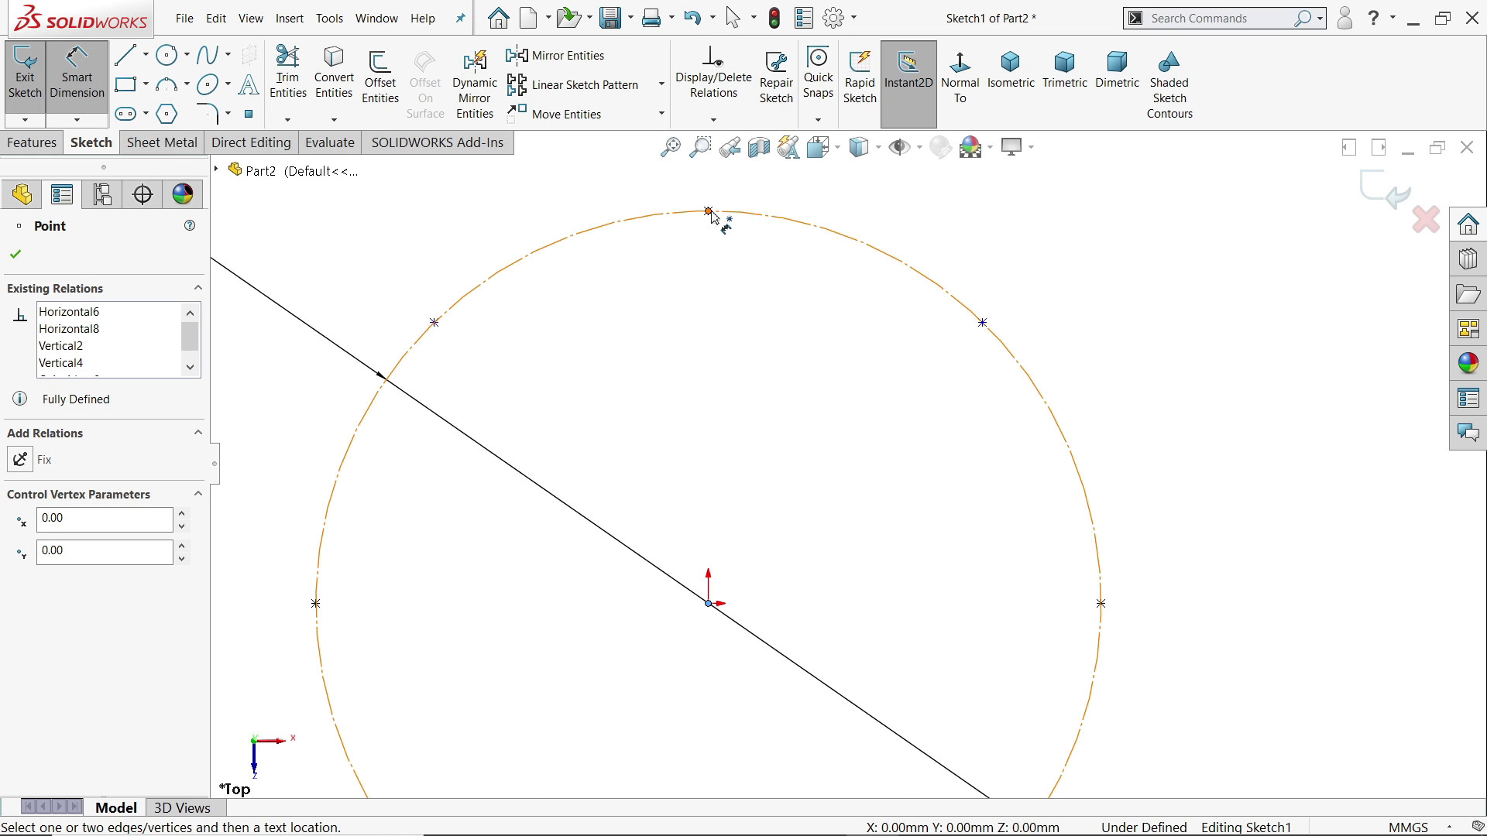
click(710, 212)
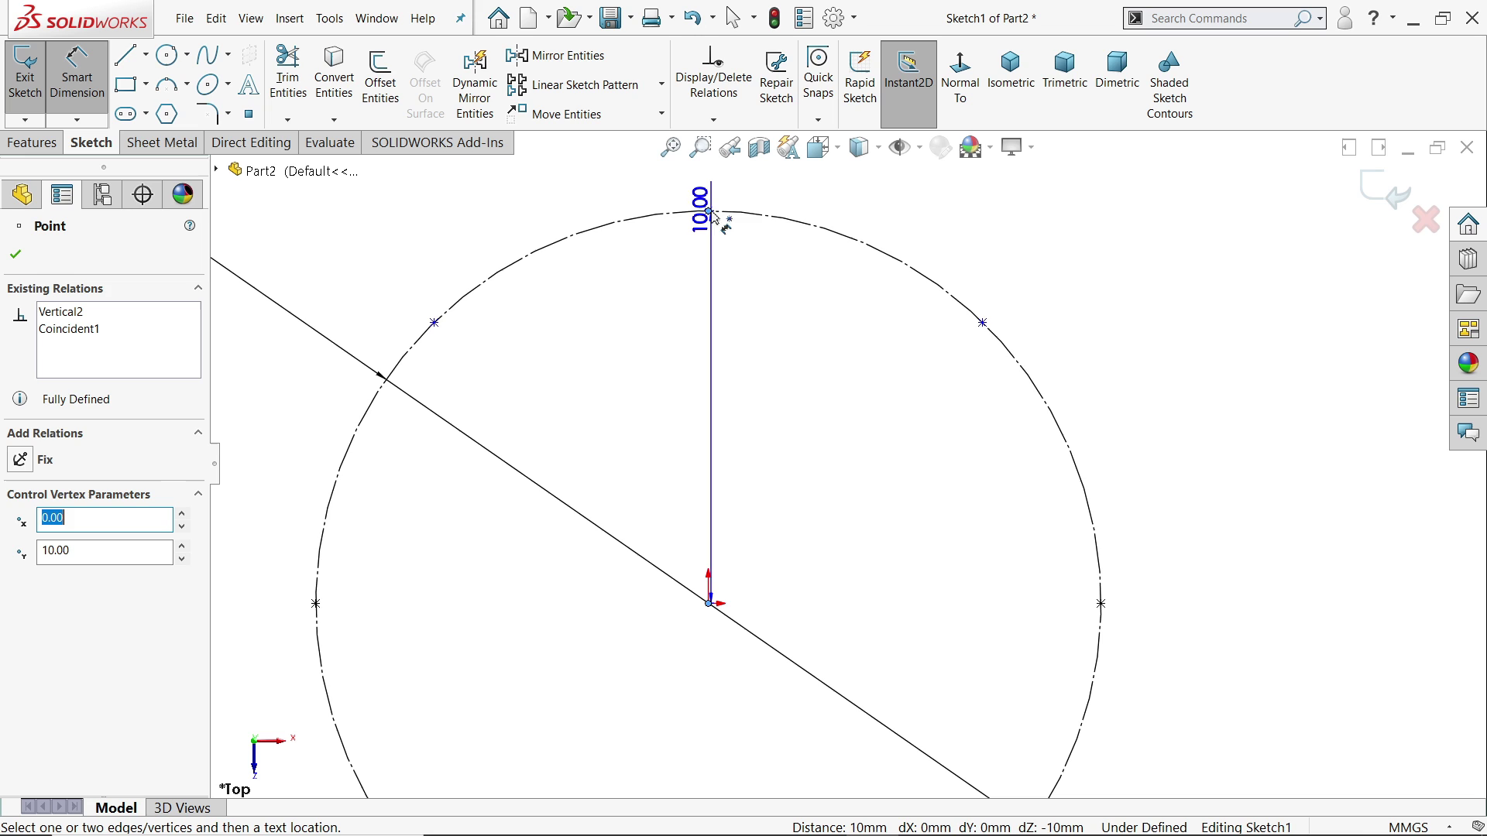
click(982, 323)
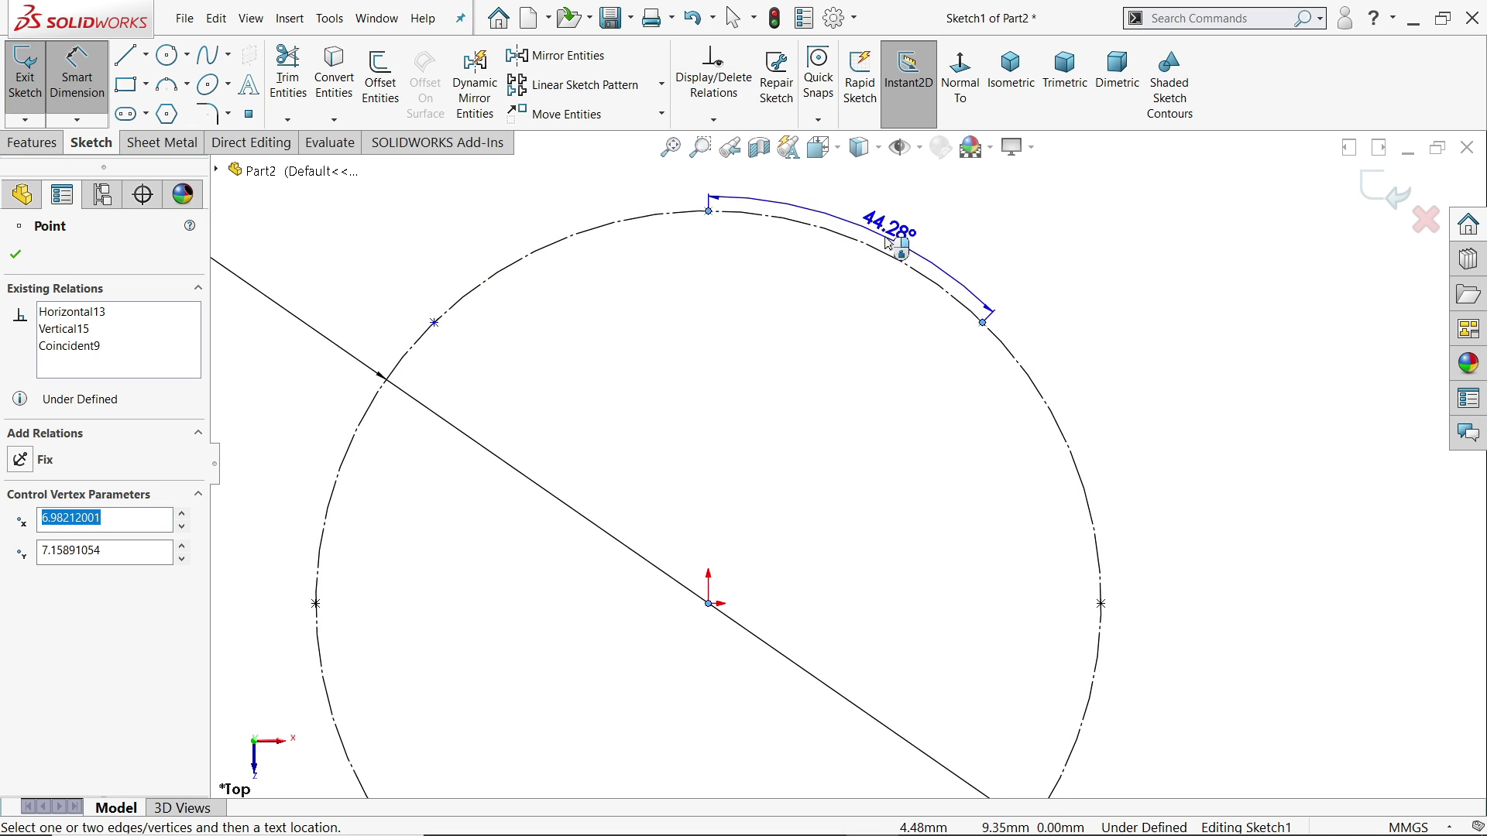
scroll(889, 242, up, 1)
click(878, 232)
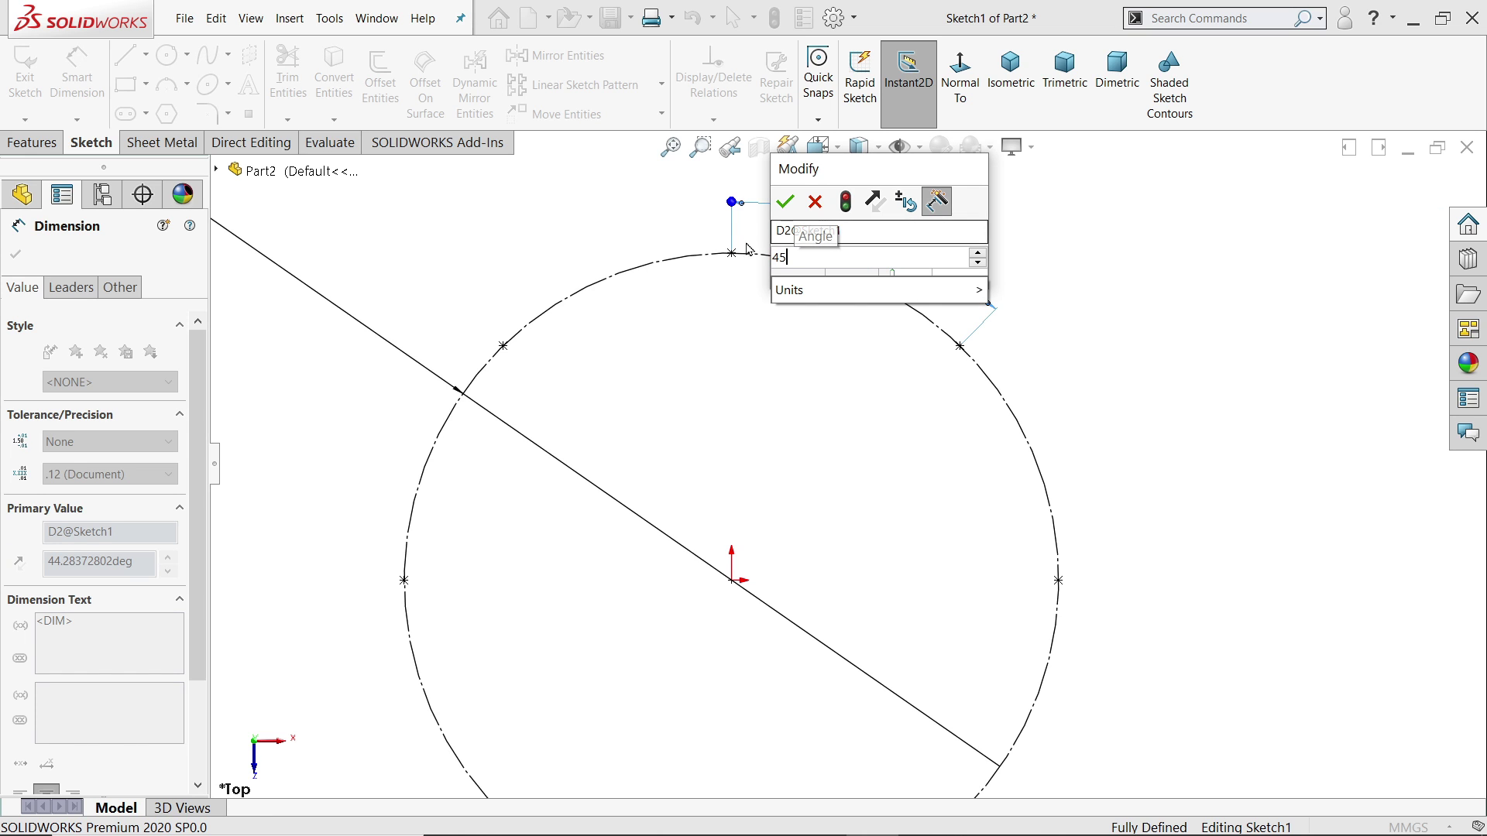
click(785, 202)
Move the Ø20.00 label aside and exit the sketch, viewing it in 3D.
scroll(891, 388, up, 2)
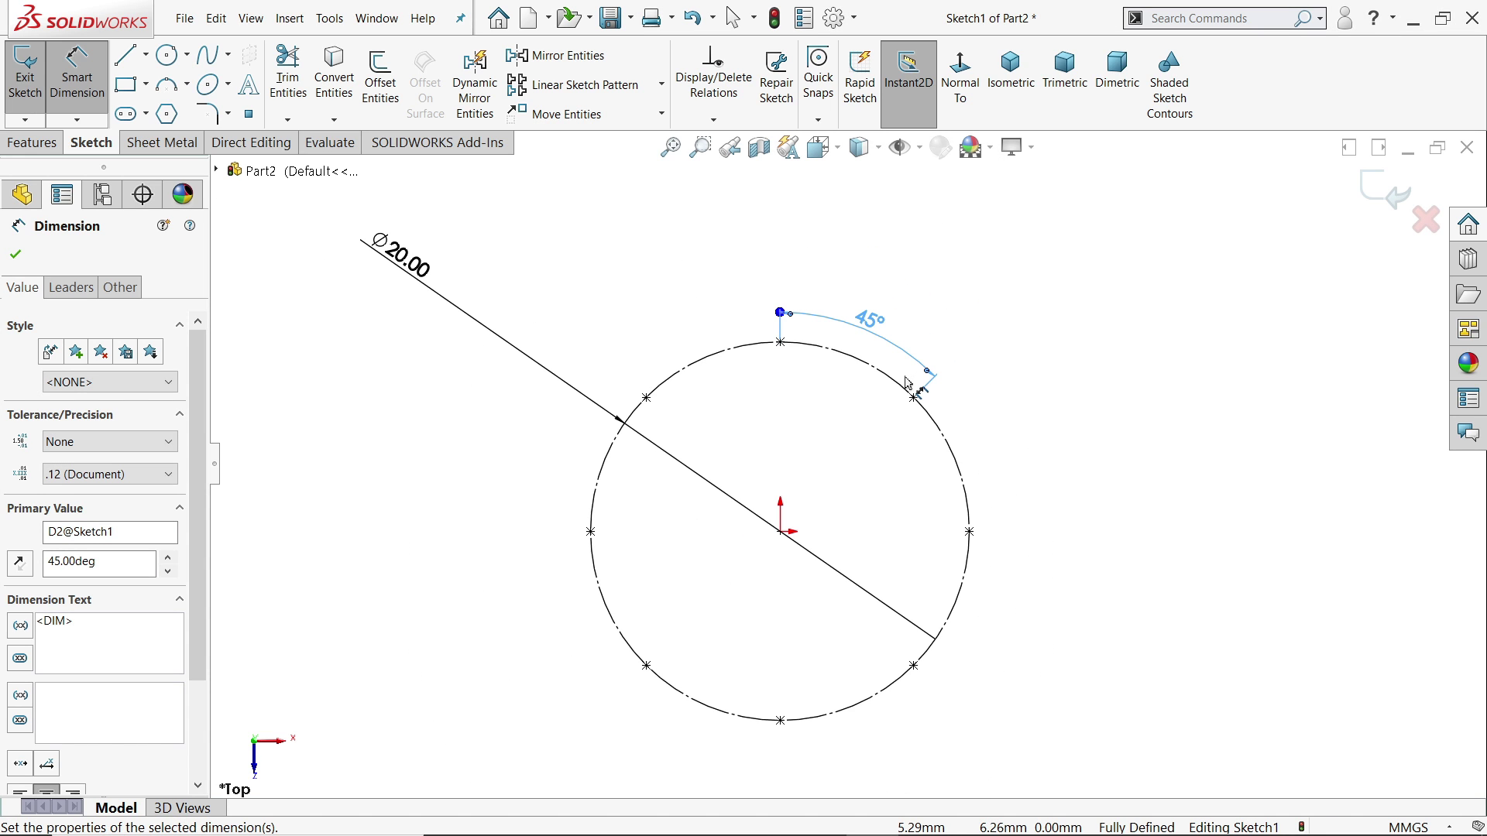
drag(429, 272, 557, 319)
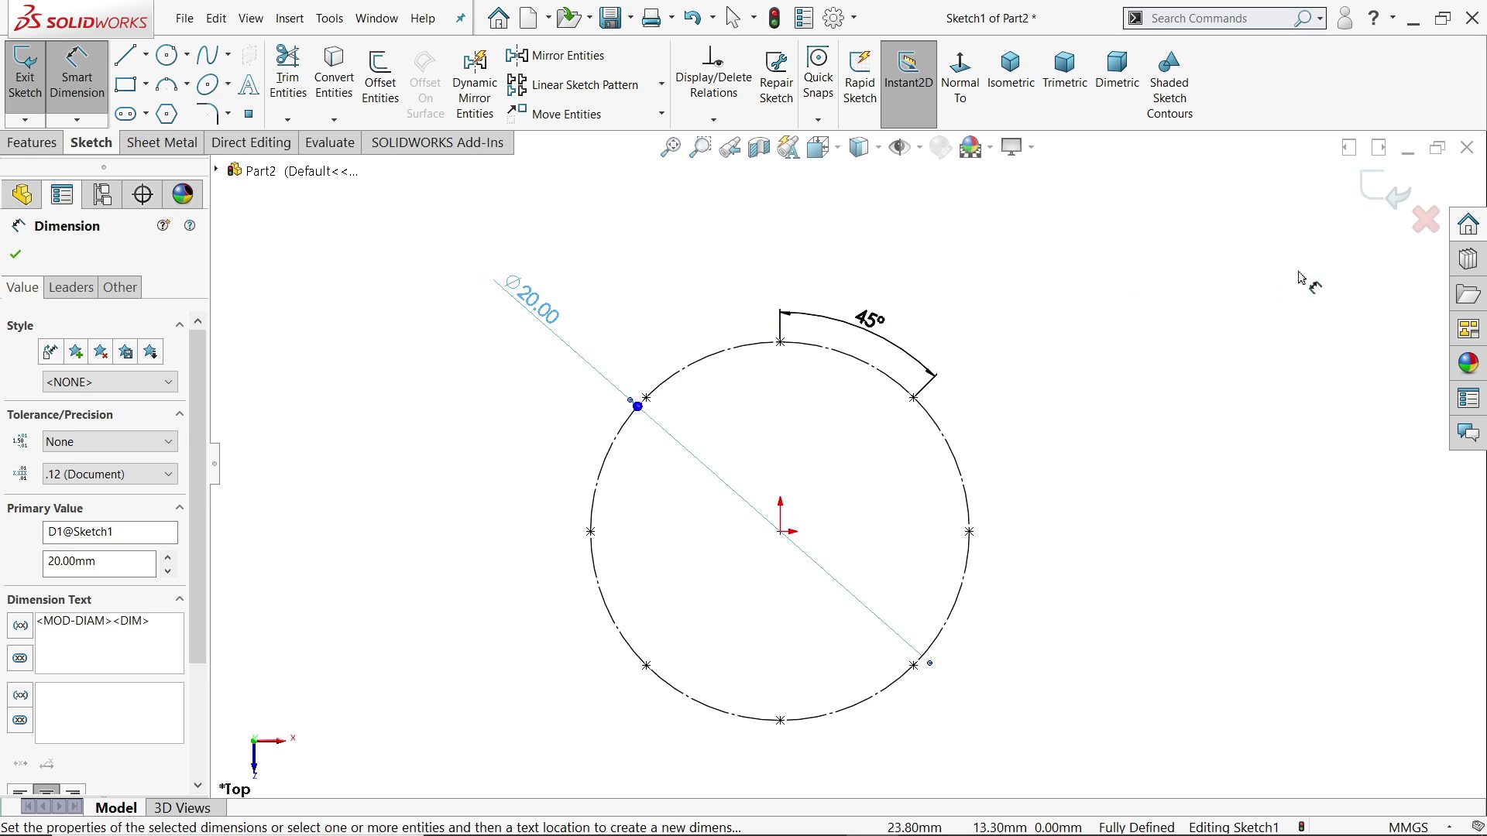
click(1378, 198)
mouse_move(1012, 491)
middle_down()
mouse_move(1019, 292)
mouse_move(999, 316)
middle_up()
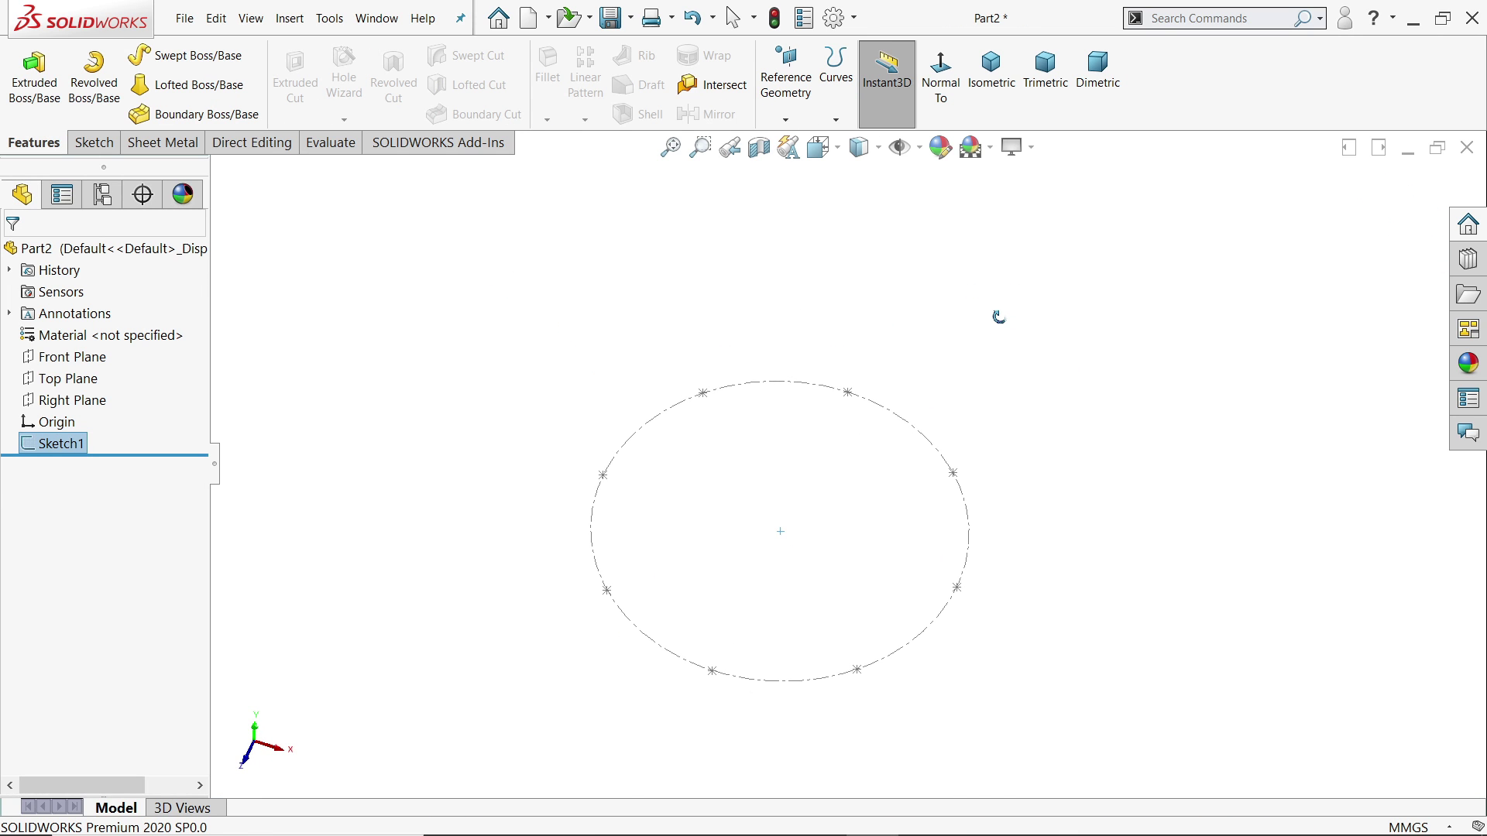
Create a reference plane parallel to the Top Plane at a 15 mm offset.
click(724, 228)
click(785, 119)
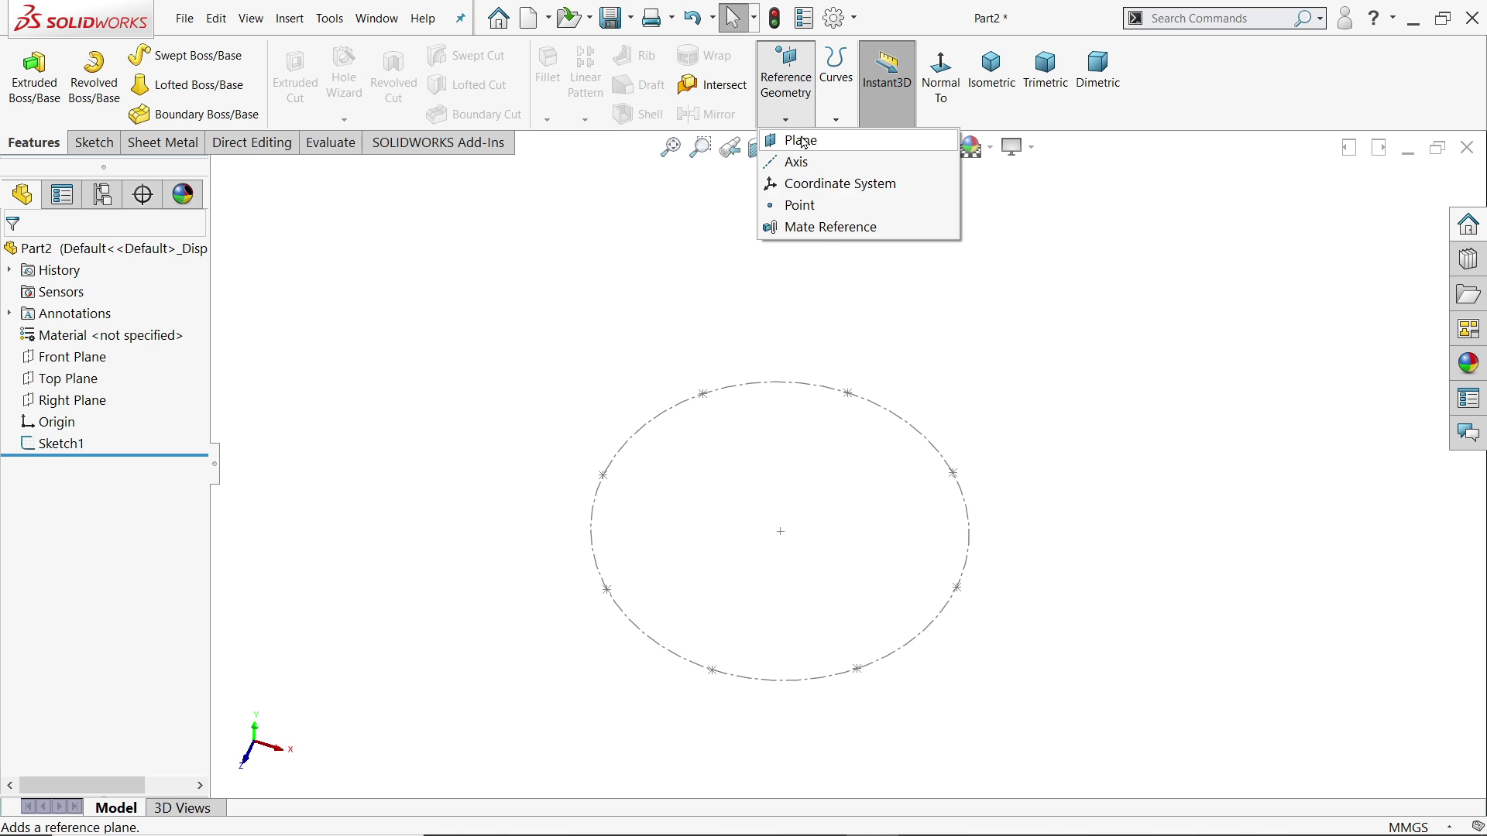
click(802, 142)
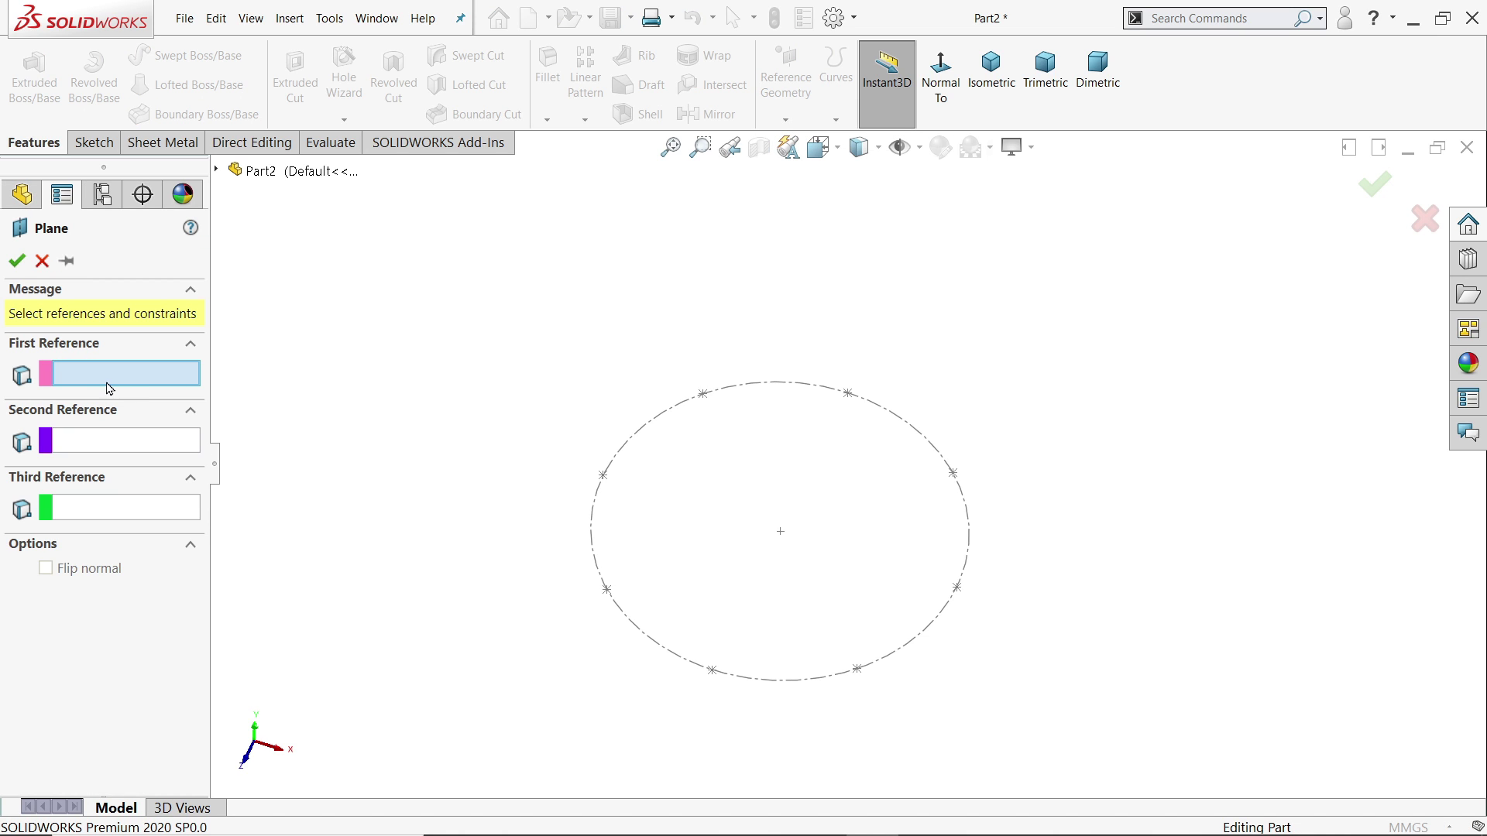
click(218, 170)
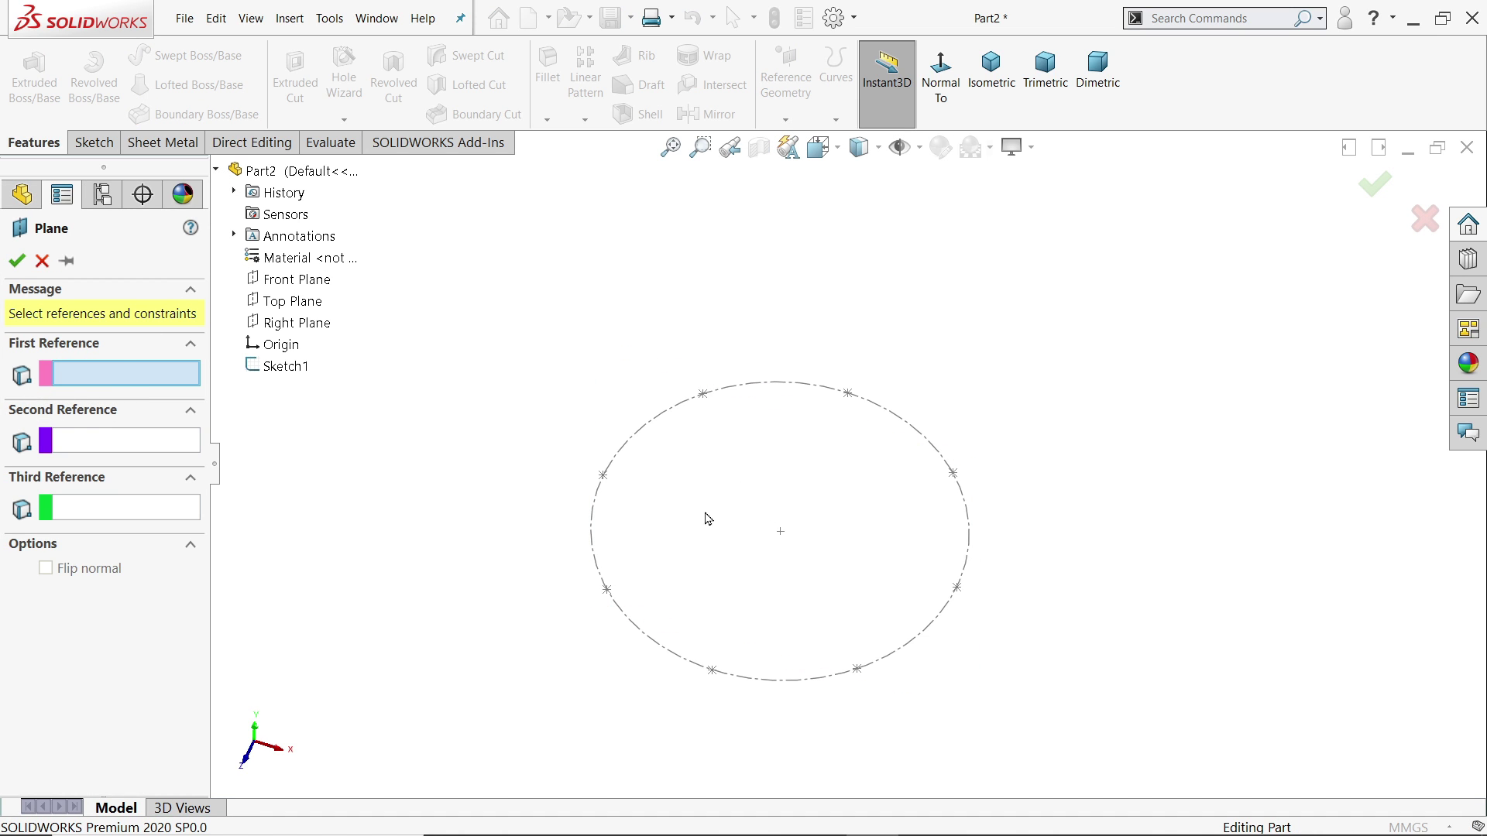
click(292, 300)
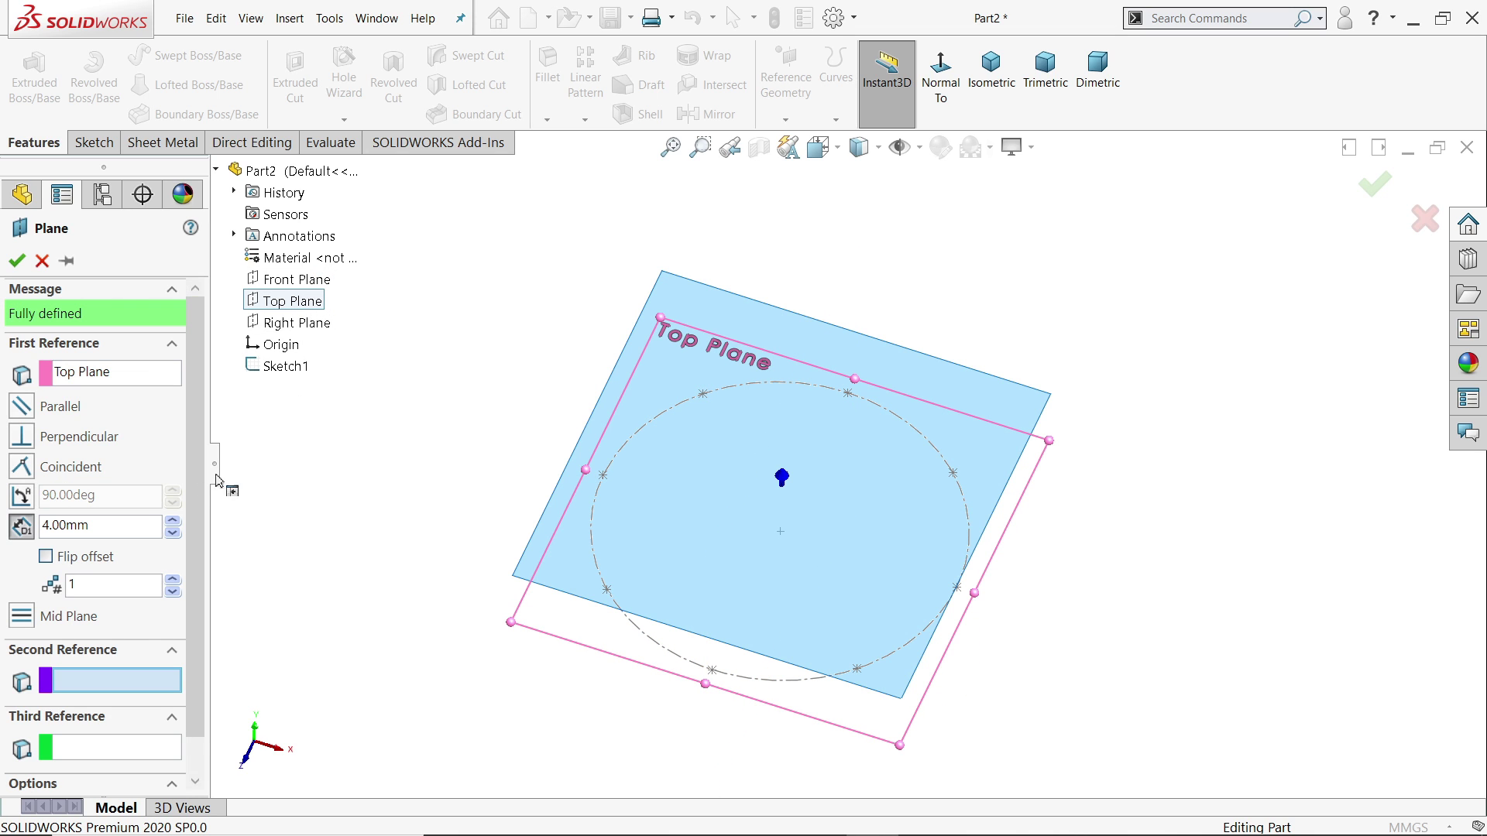
click(24, 528)
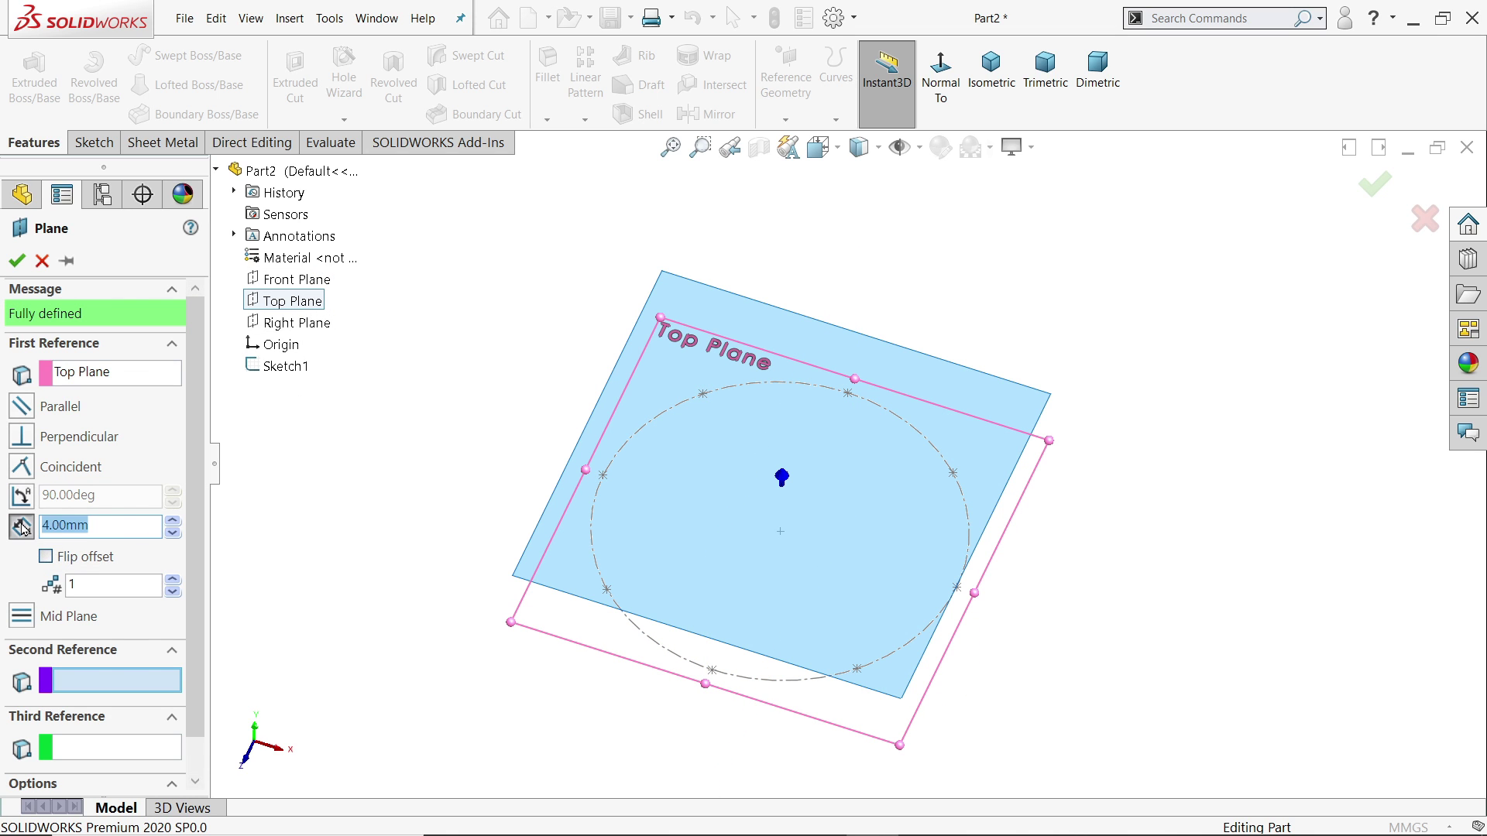
text(15)
key(Return)
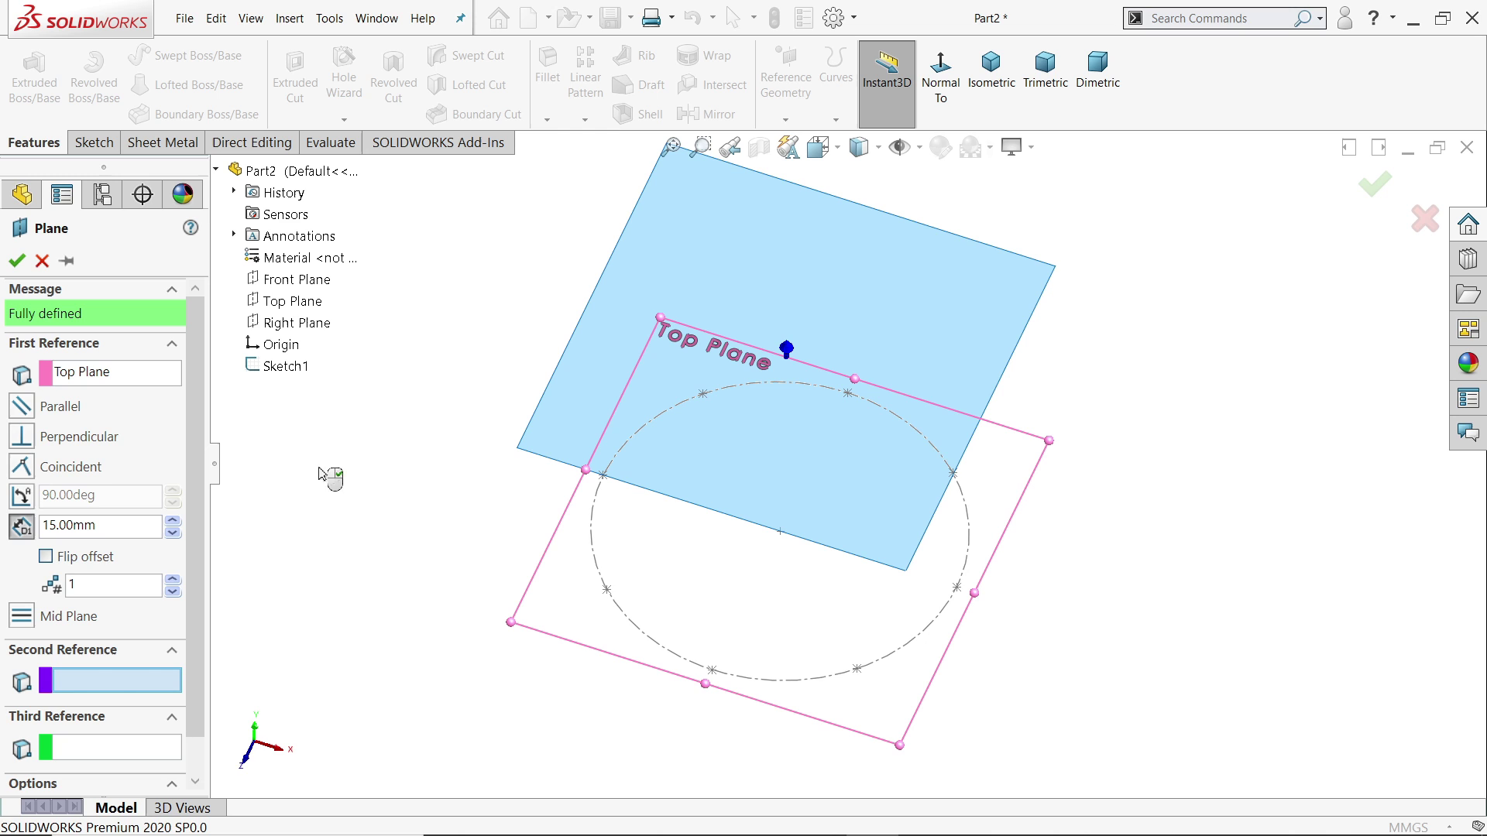
middle_drag(366, 531, 327, 509)
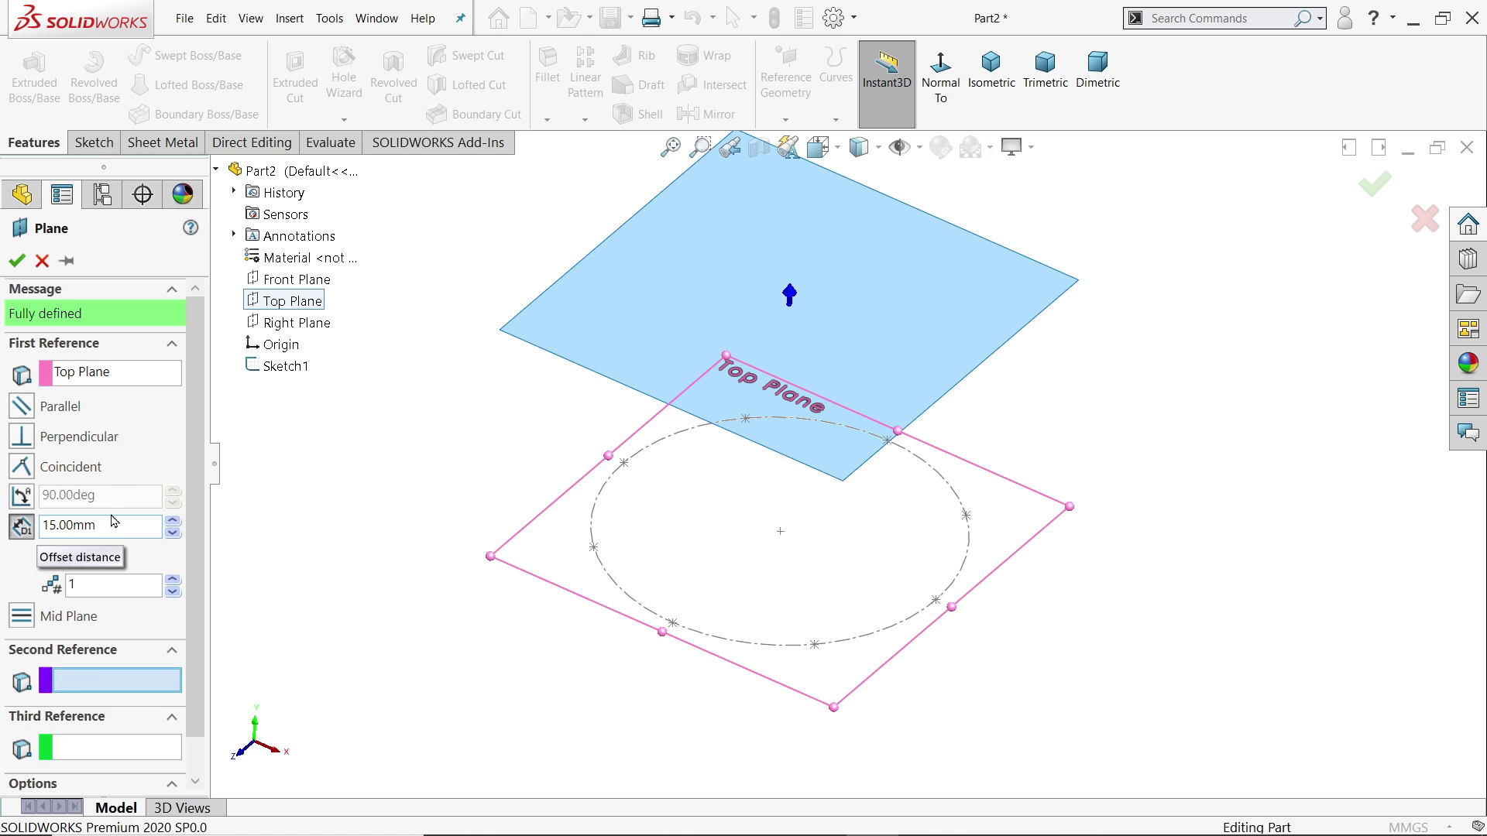
Confirm Plane1 and select Sketch1 to display its dimensions.
click(16, 261)
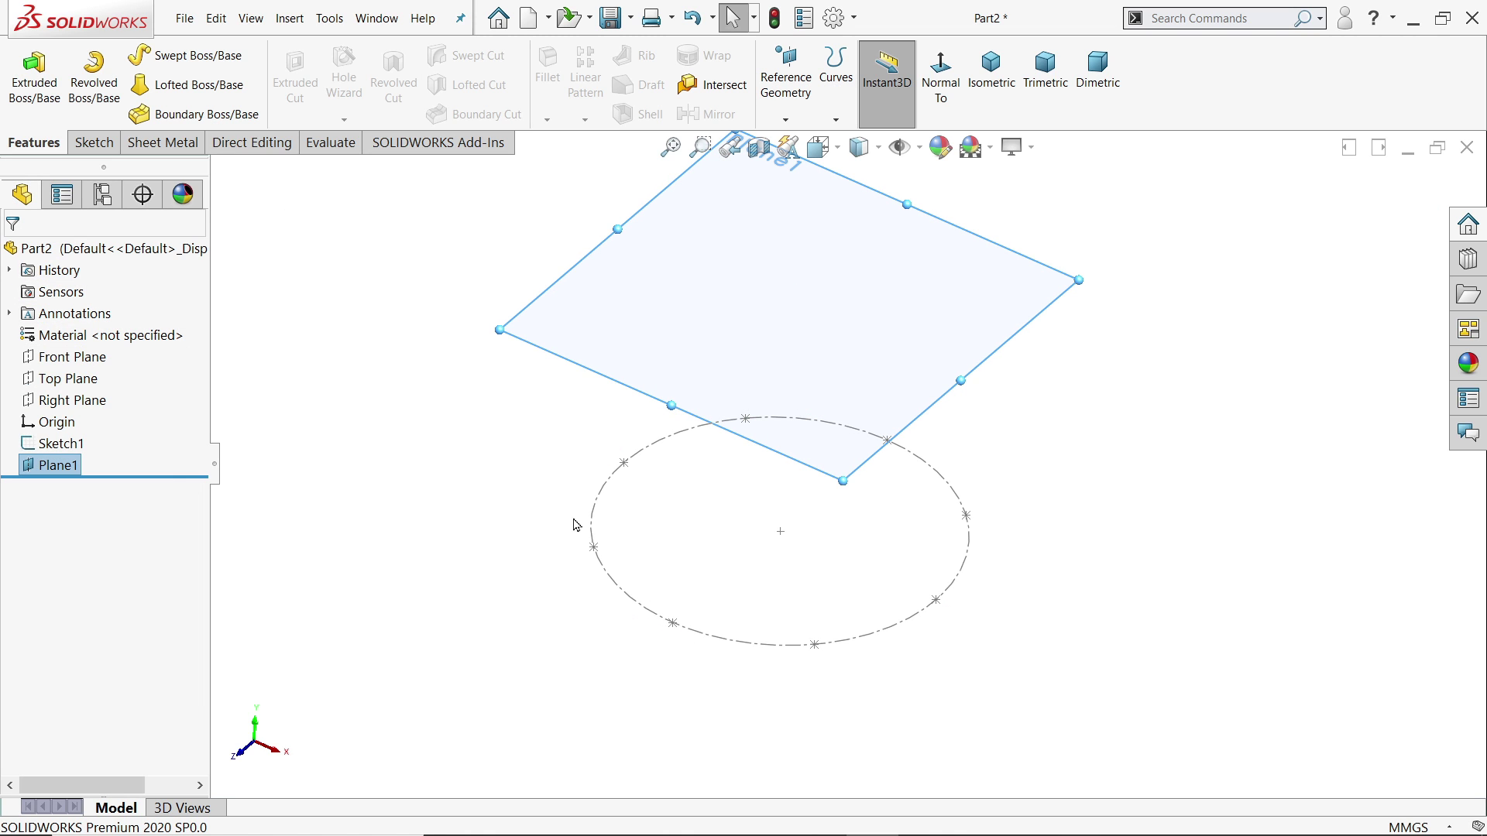
click(604, 569)
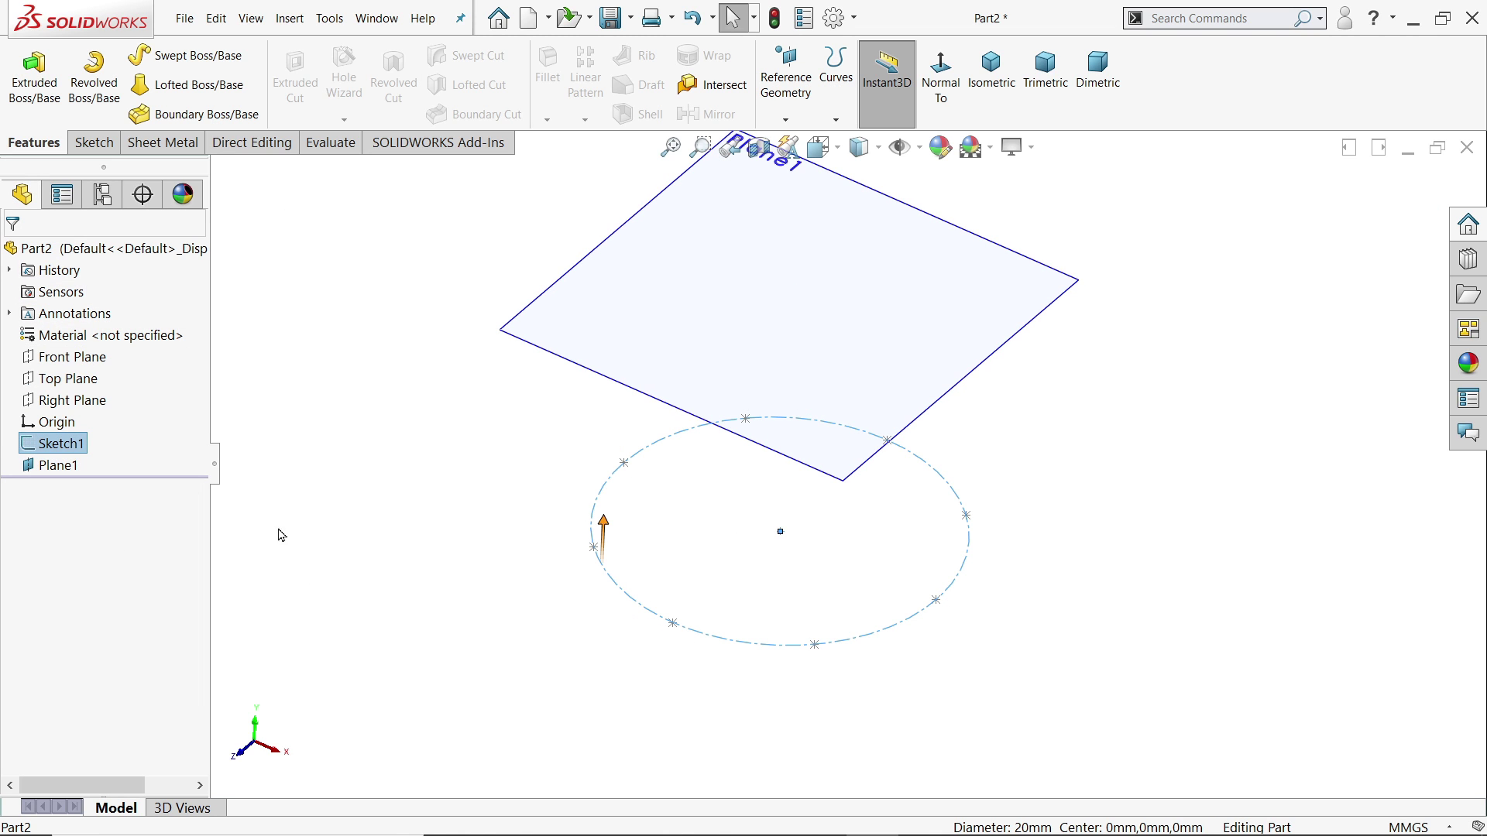
click(48, 444)
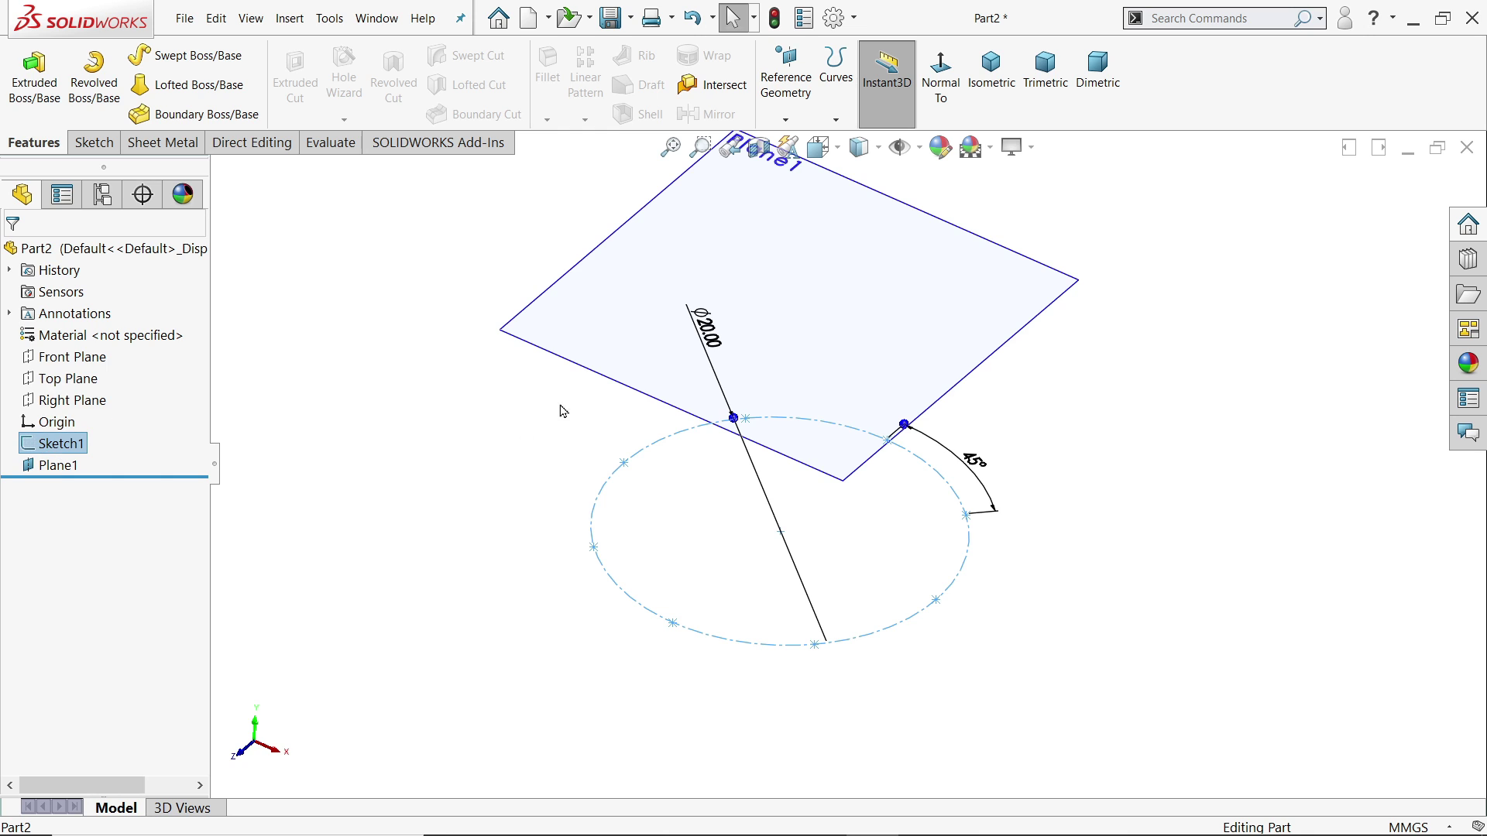
mouse_move(557, 411)
middle_down()
mouse_move(643, 424)
mouse_move(619, 437)
mouse_move(640, 447)
middle_up()
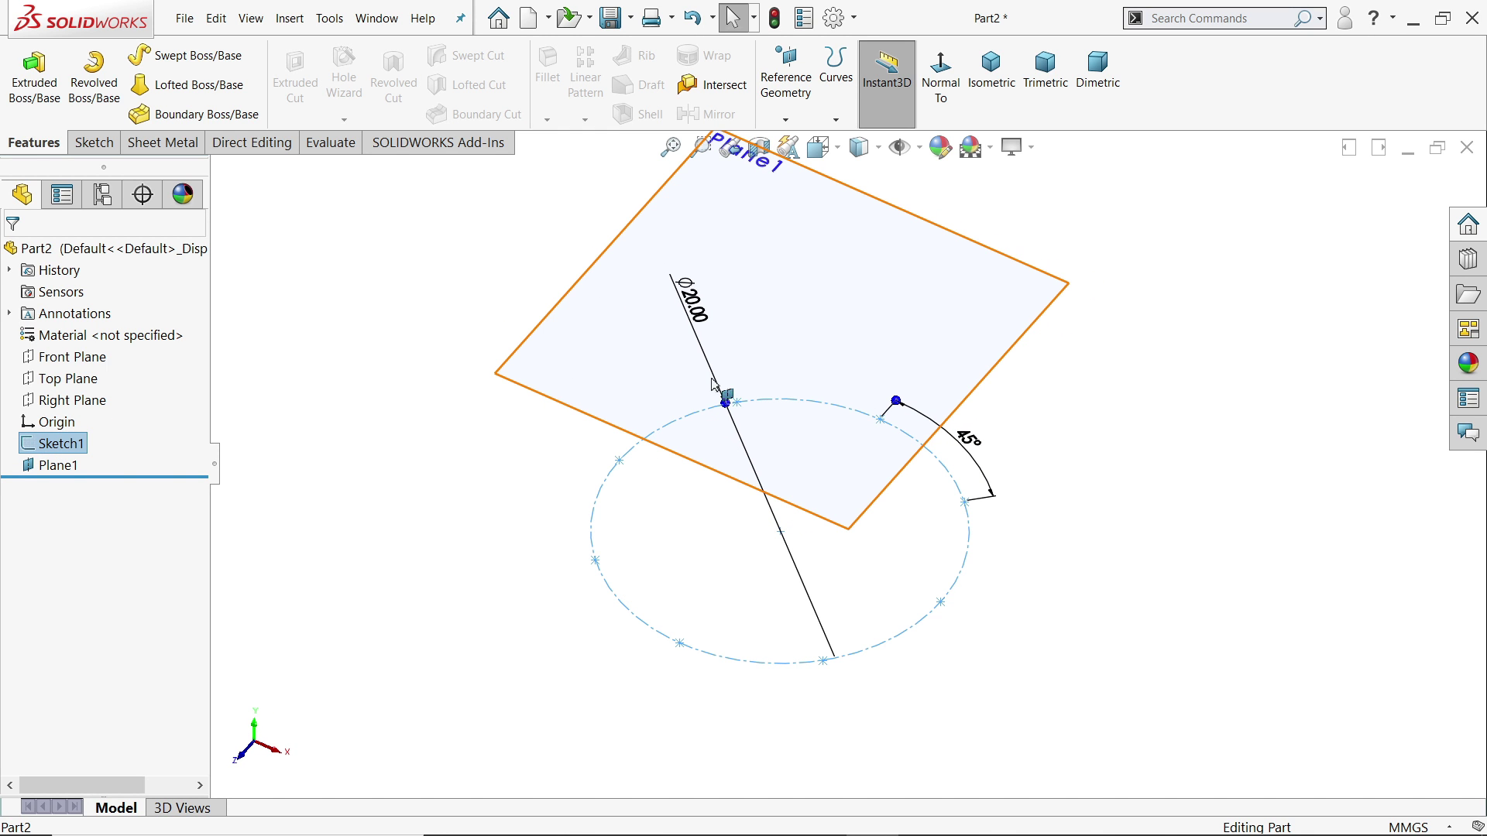
Change the construction circle's diameter from 20 to 200 mm and move the 45° dimension outward.
double_click(700, 319)
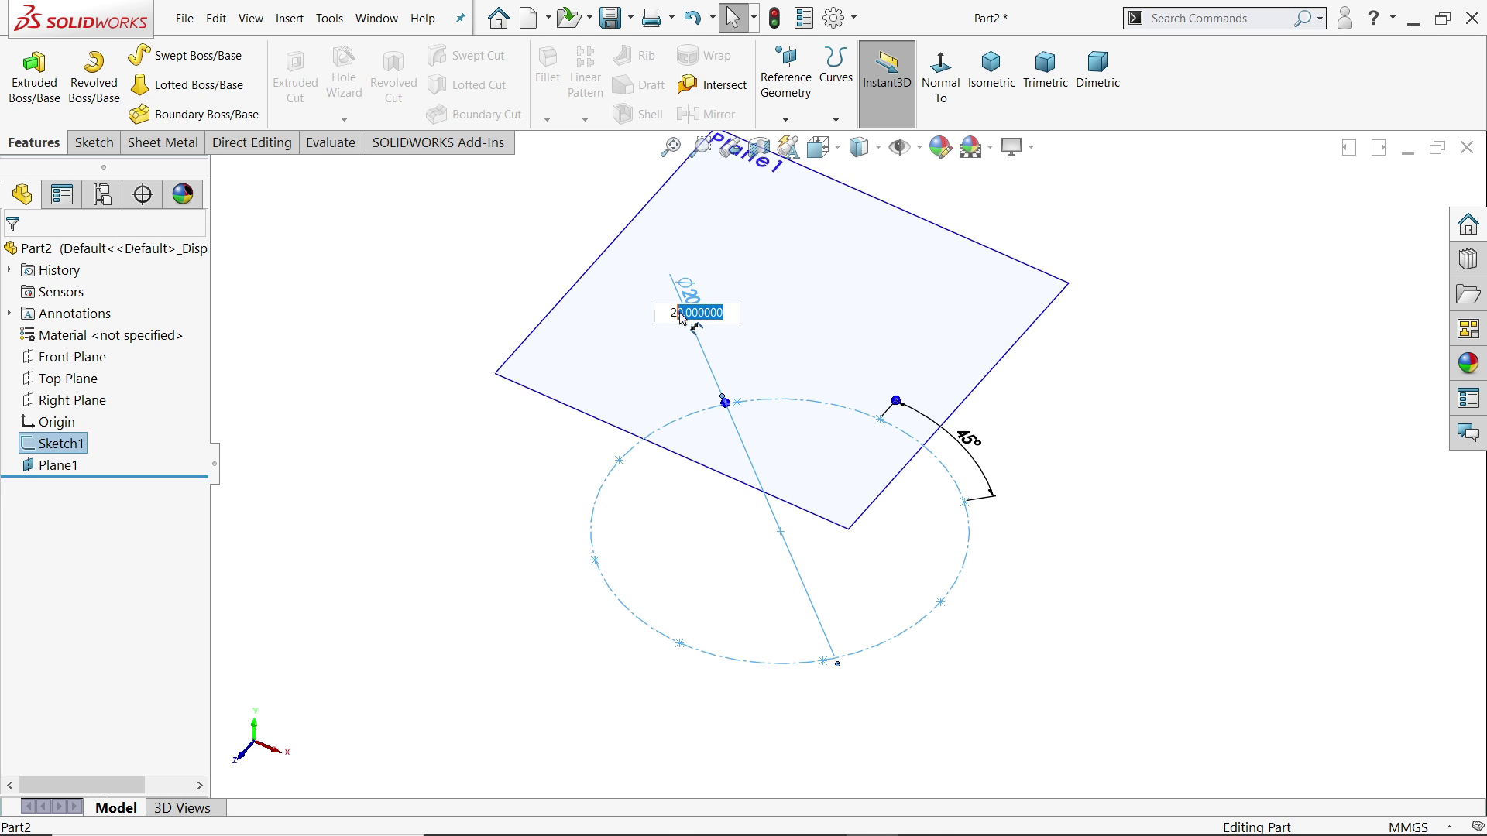
text(200)
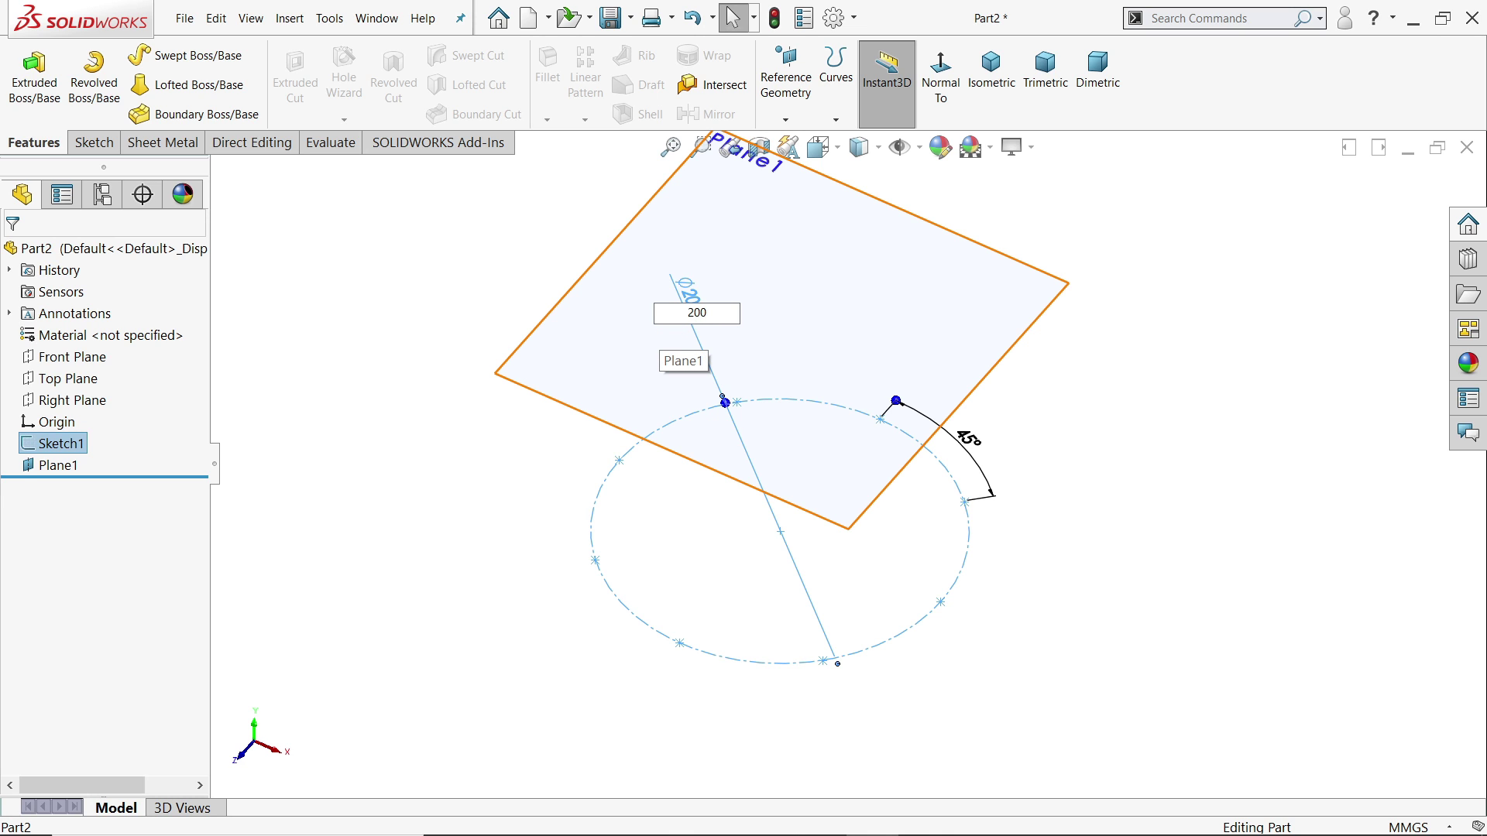
key(Return)
key(f)
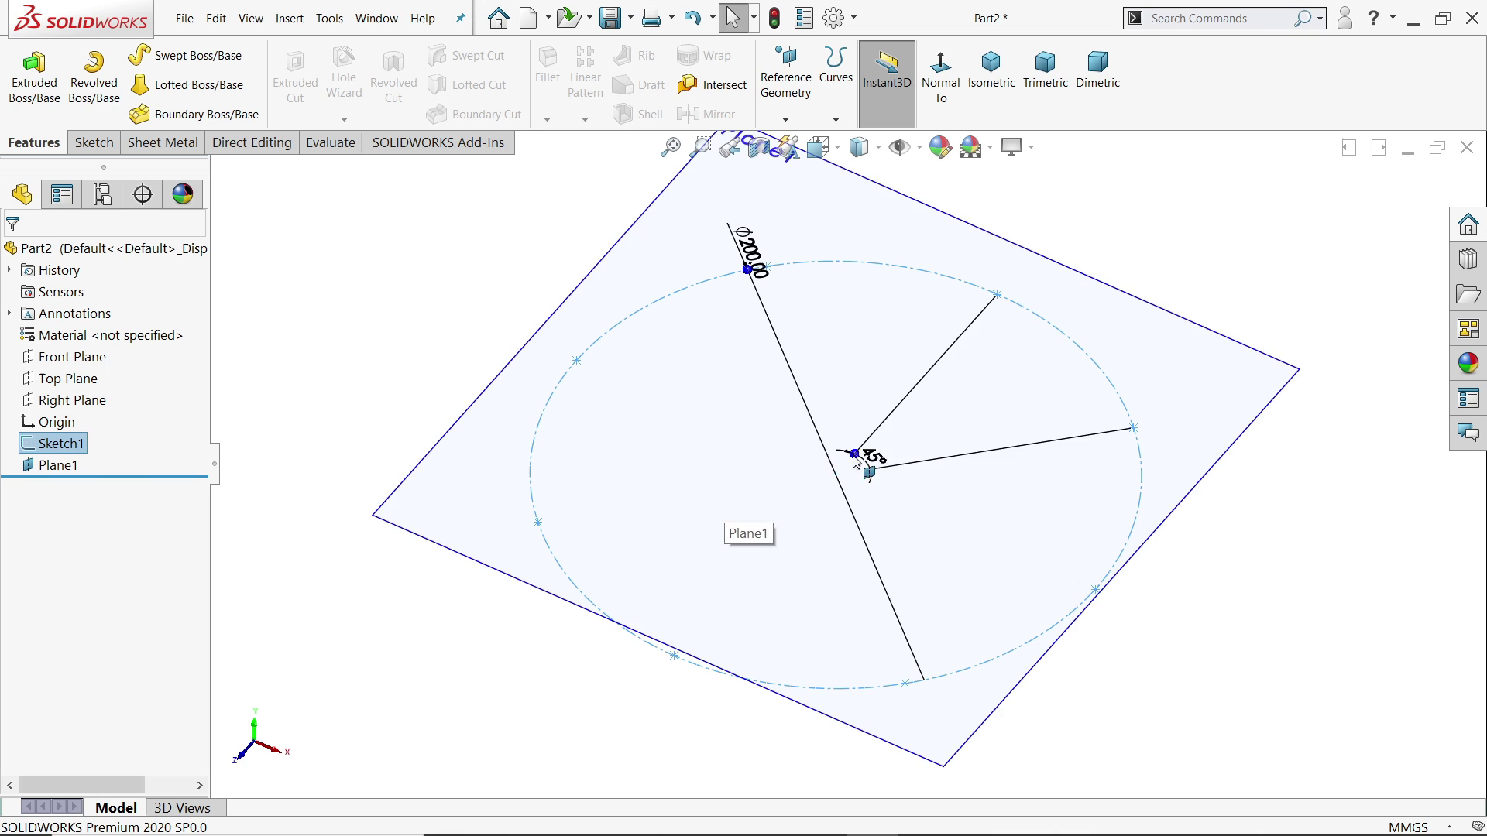
drag(855, 458, 1142, 313)
click(1159, 234)
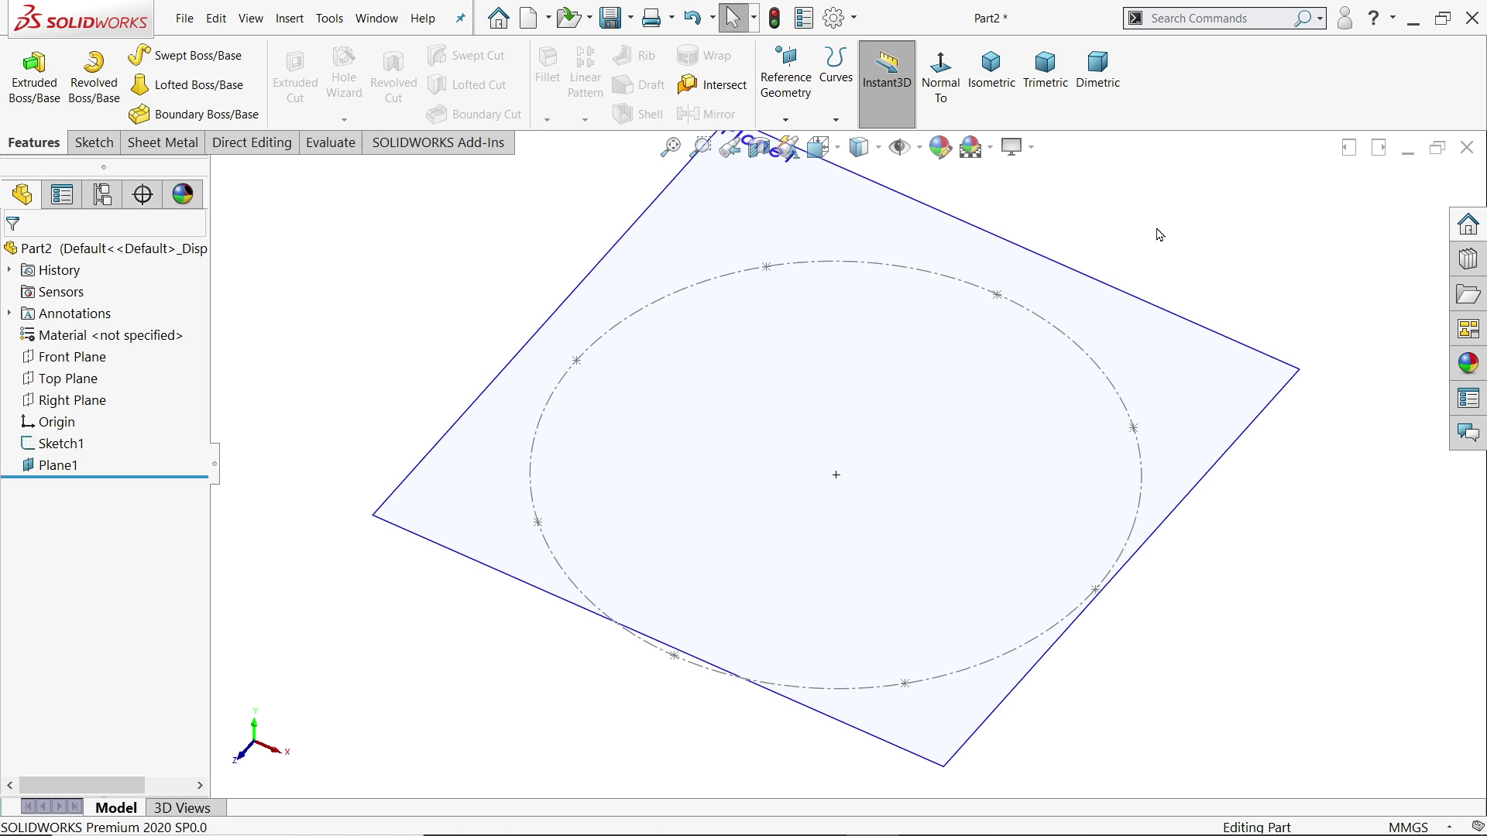
middle_drag(1159, 234, 1100, 387)
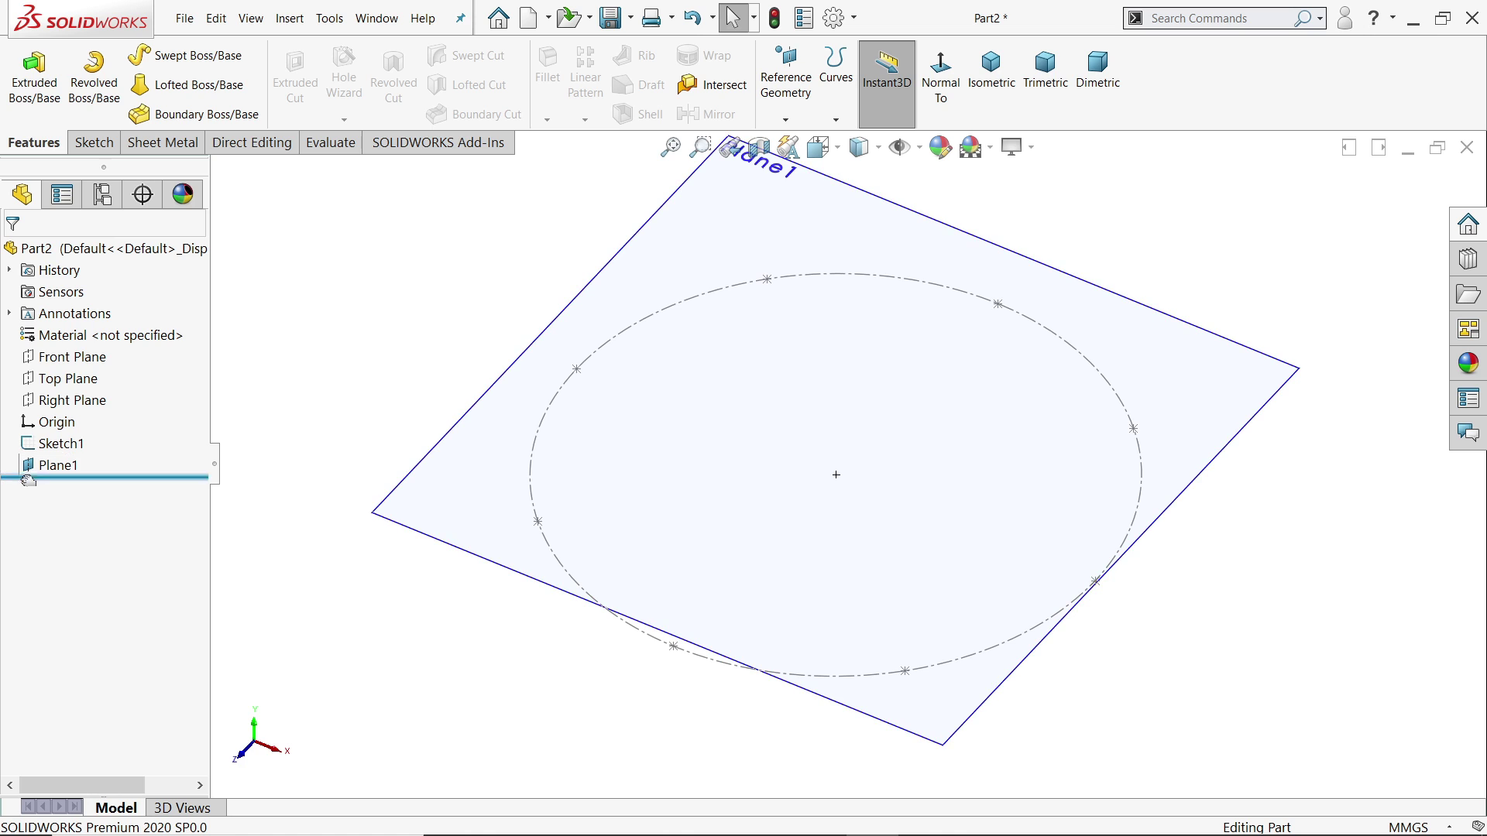
Create a derived copy of Sketch1 on Plane1.
click(53, 468)
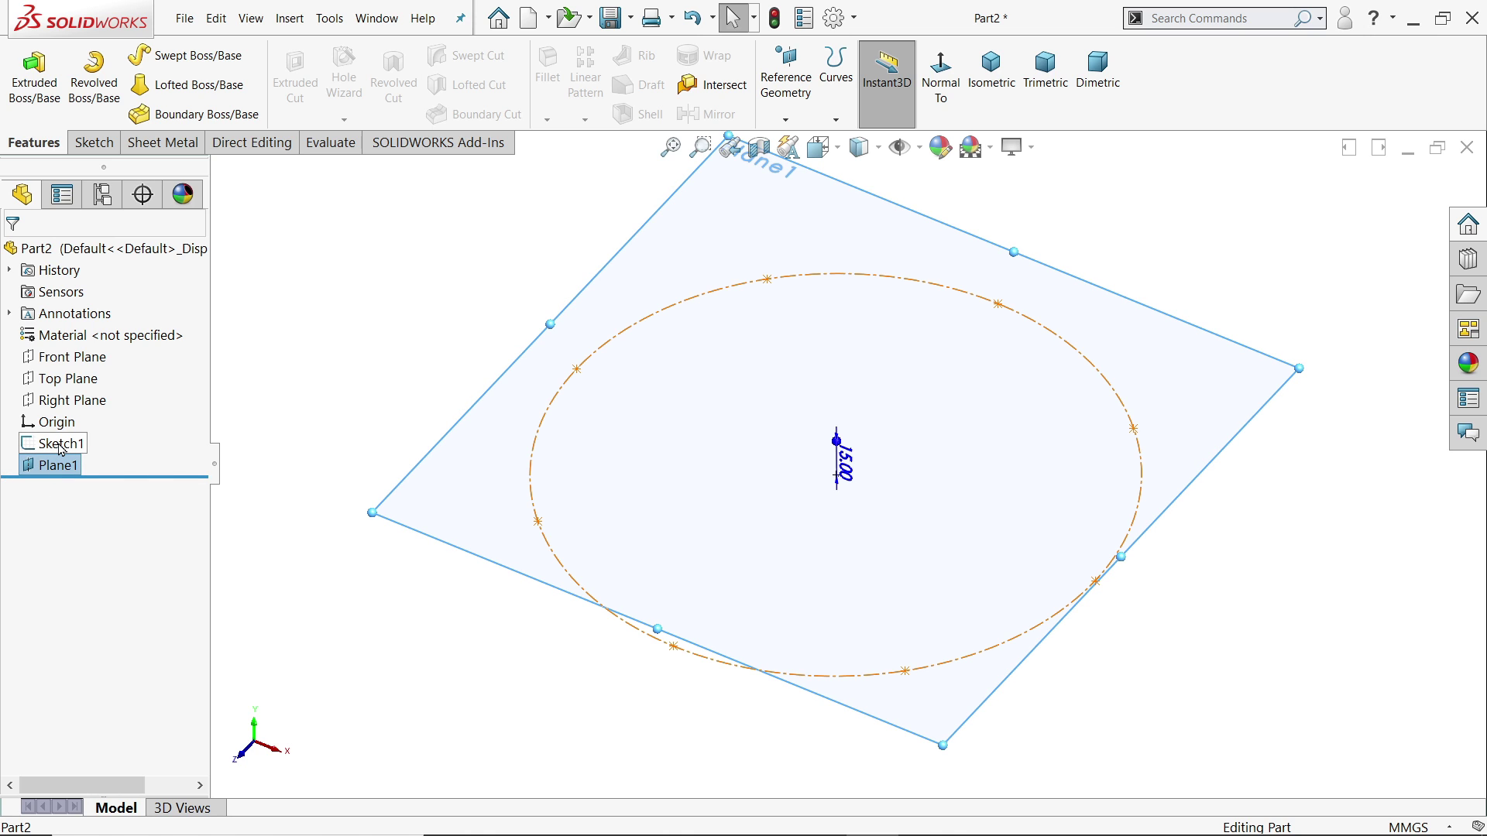
ctrl+click(61, 444)
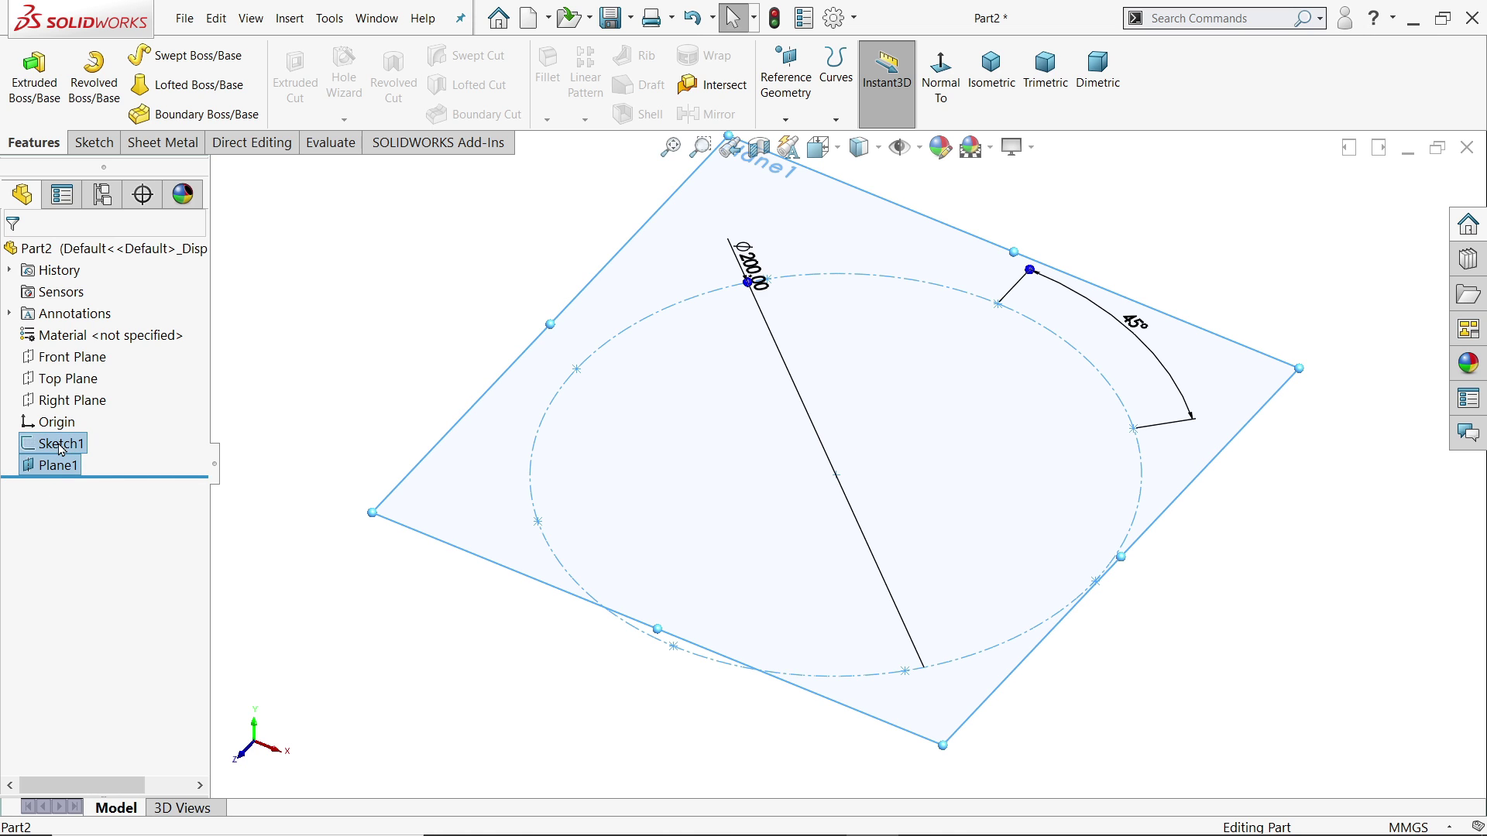
click(287, 19)
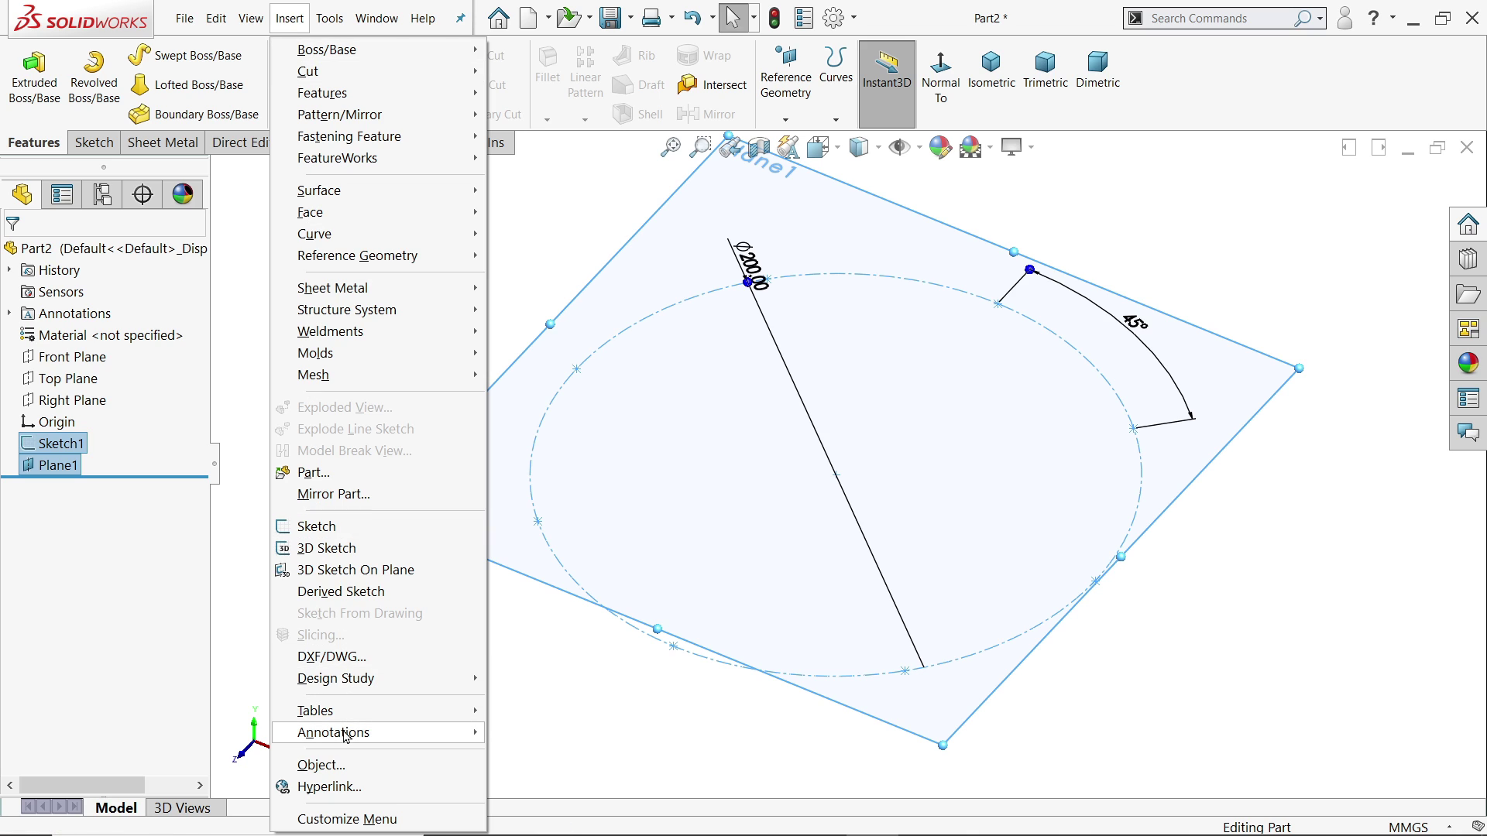
mouse_move(331, 681)
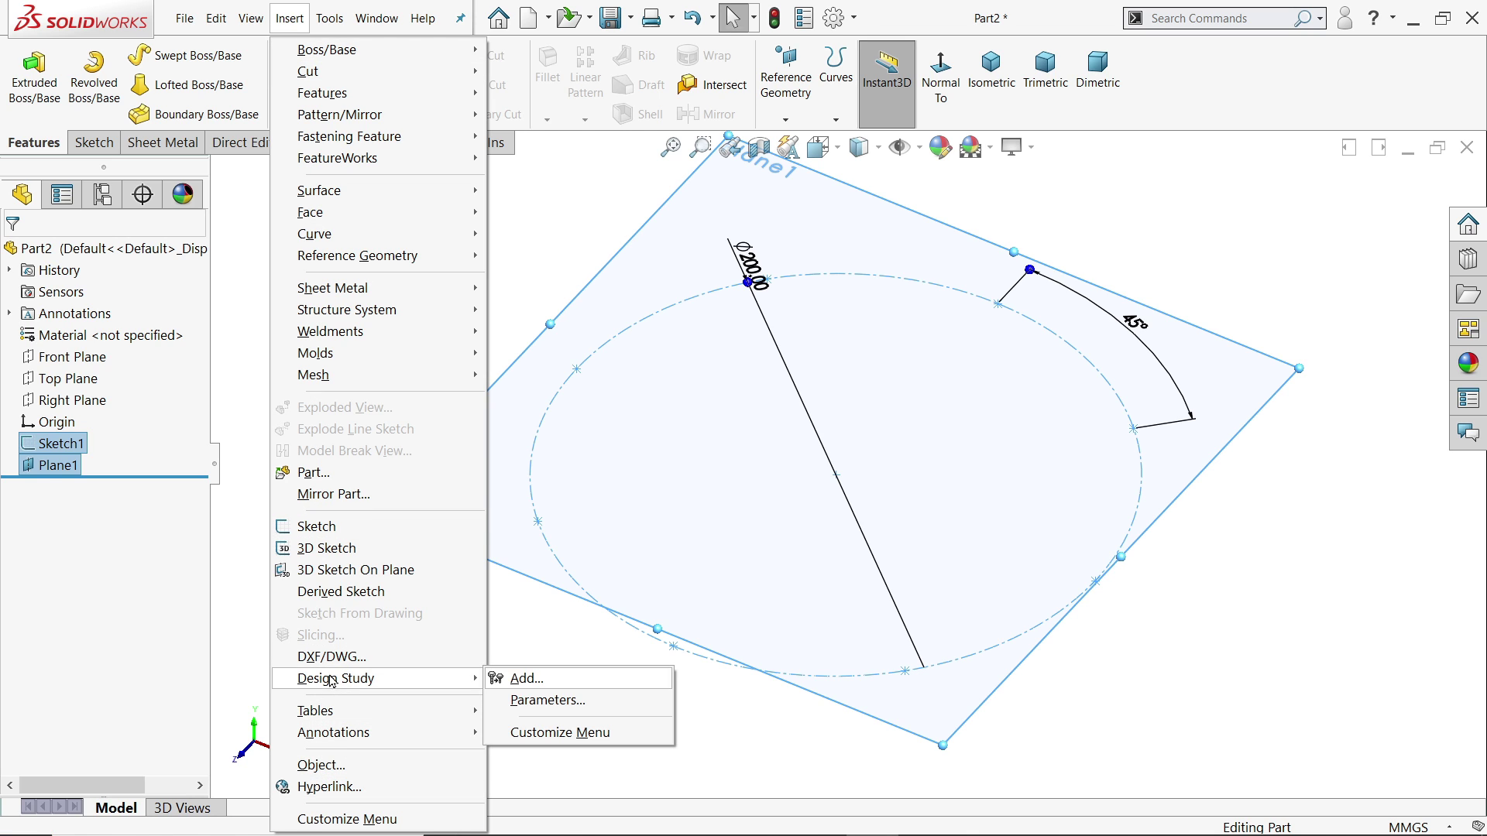
click(347, 592)
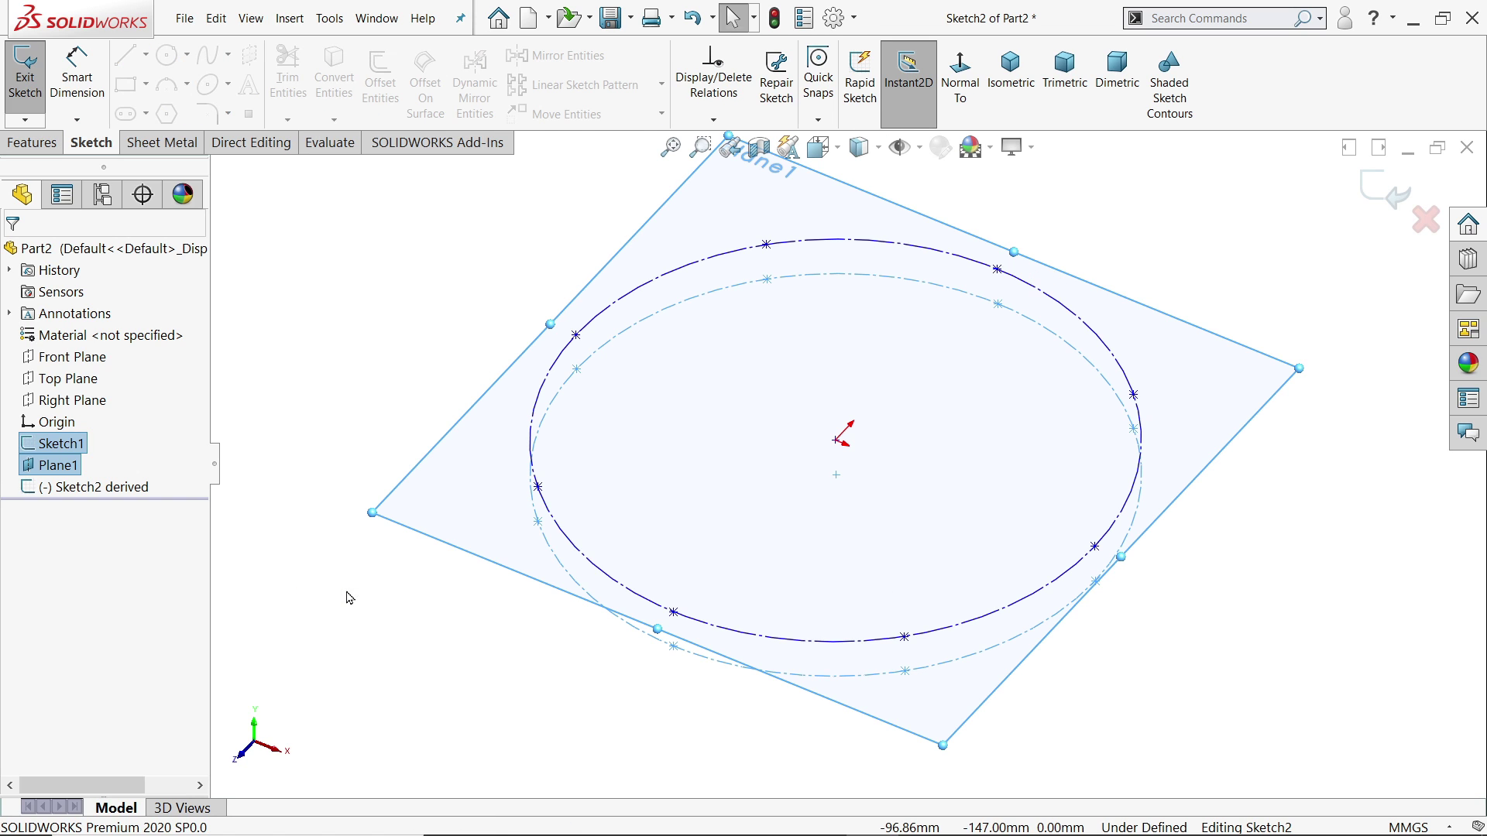
mouse_move(770, 431)
middle_down()
mouse_move(793, 389)
mouse_move(743, 279)
mouse_move(760, 375)
mouse_move(823, 416)
mouse_move(789, 419)
mouse_move(798, 396)
mouse_move(805, 426)
middle_up()
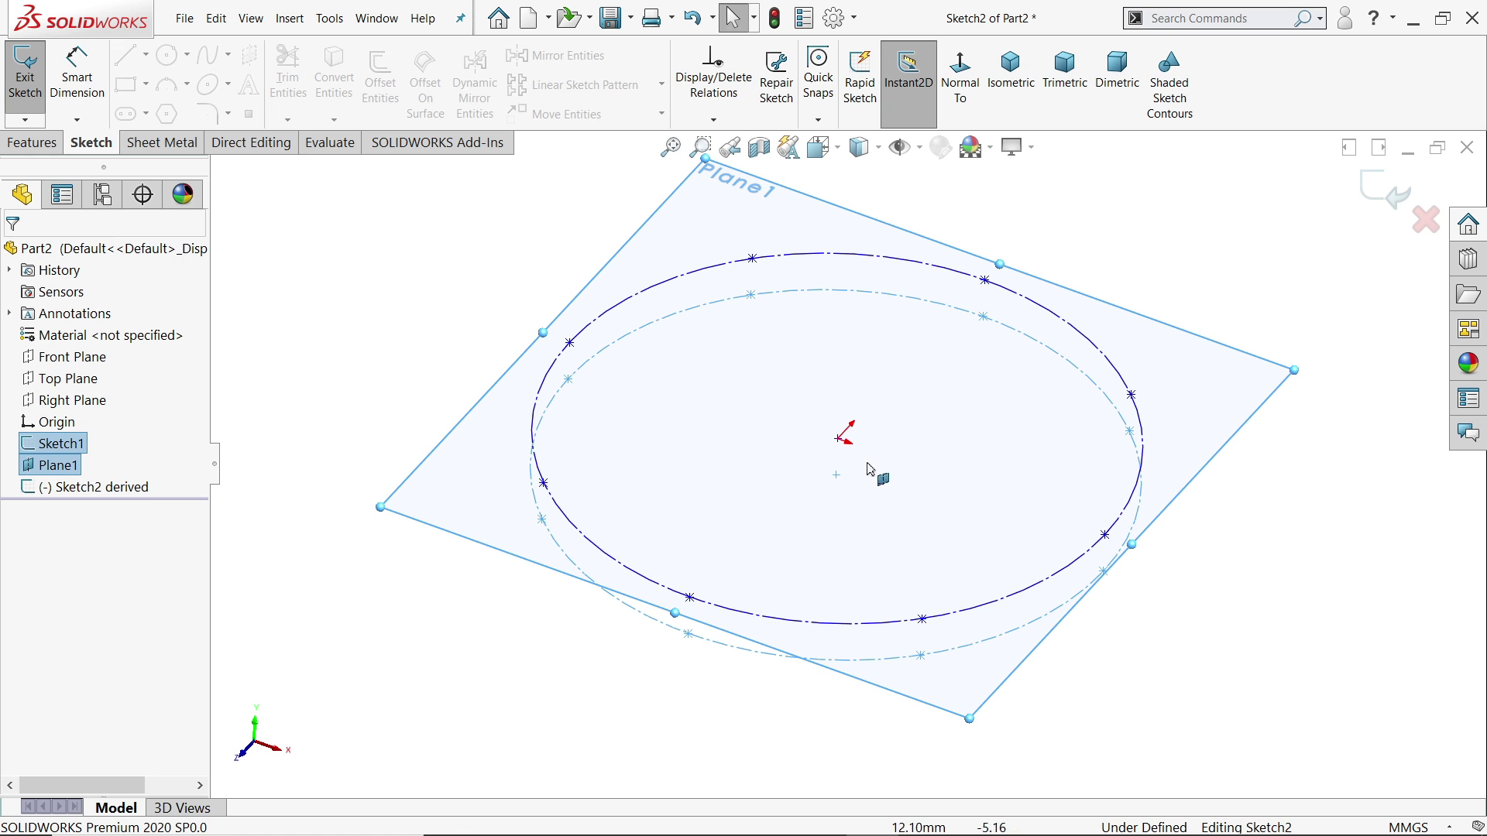
Align a derived-circle point vertically with its matching point on the original circle.
ctrl+click(840, 440)
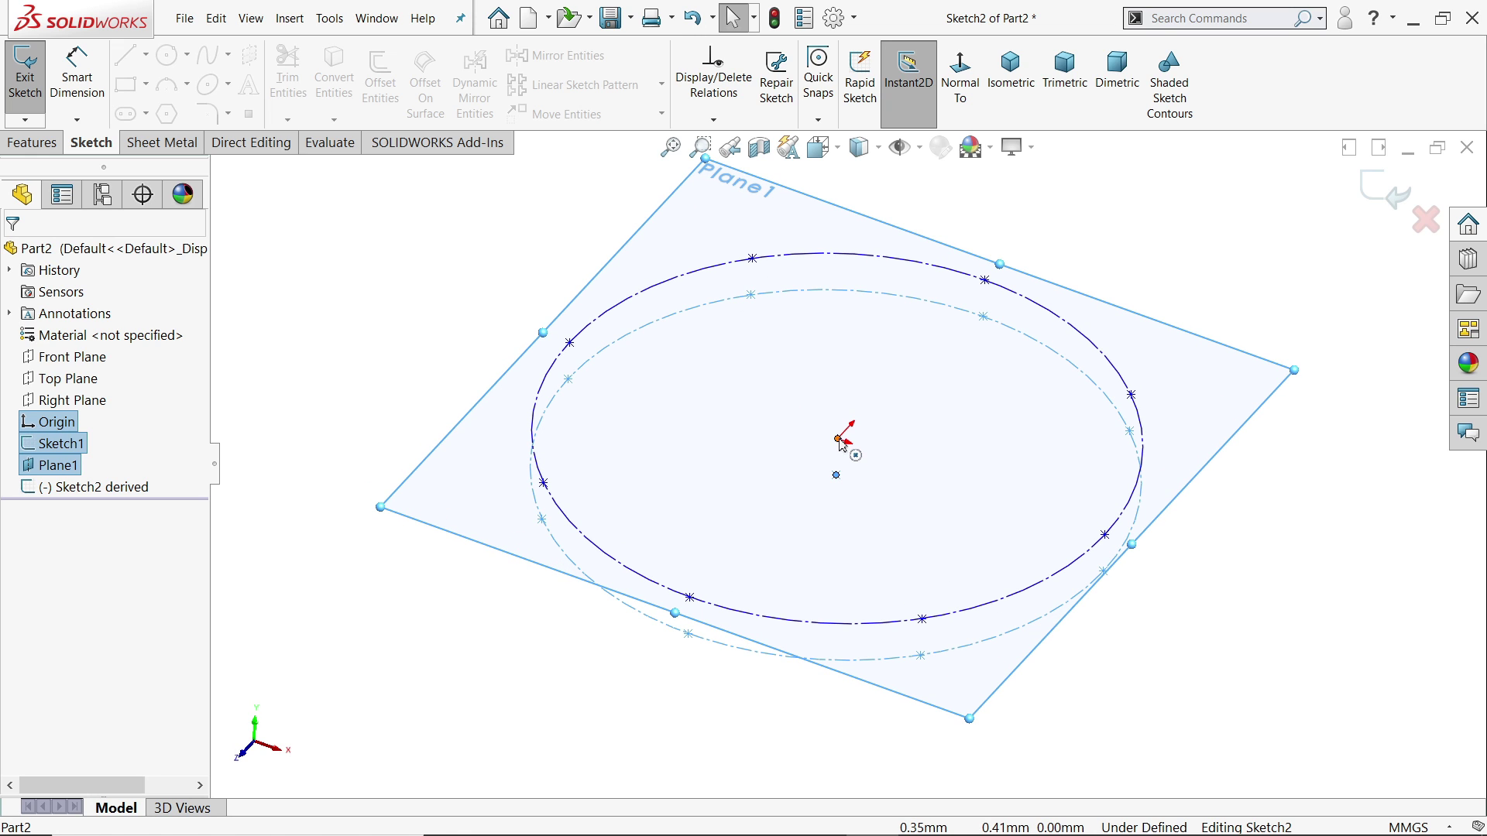
click(1235, 446)
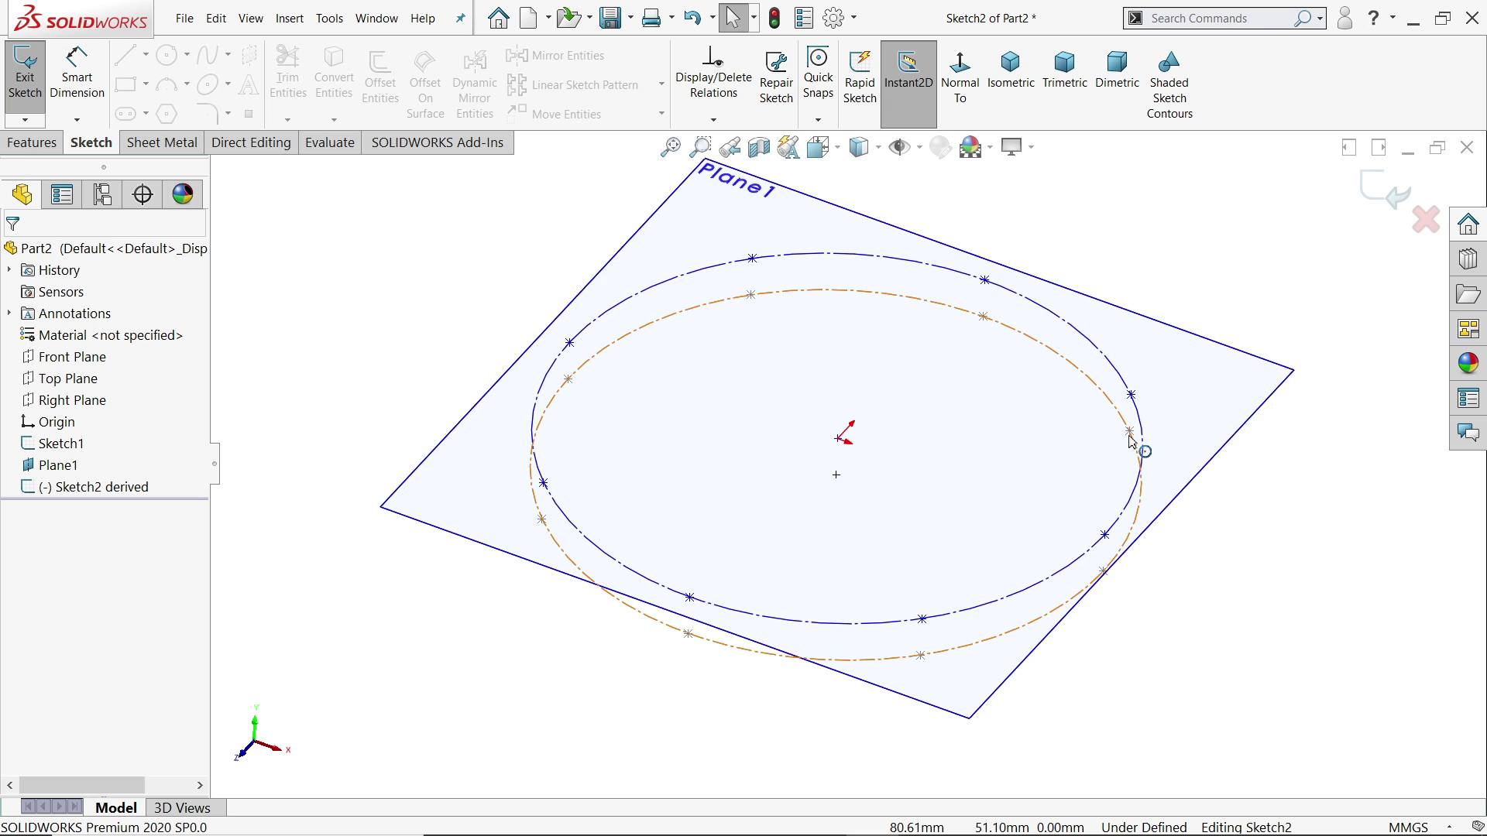
click(1130, 395)
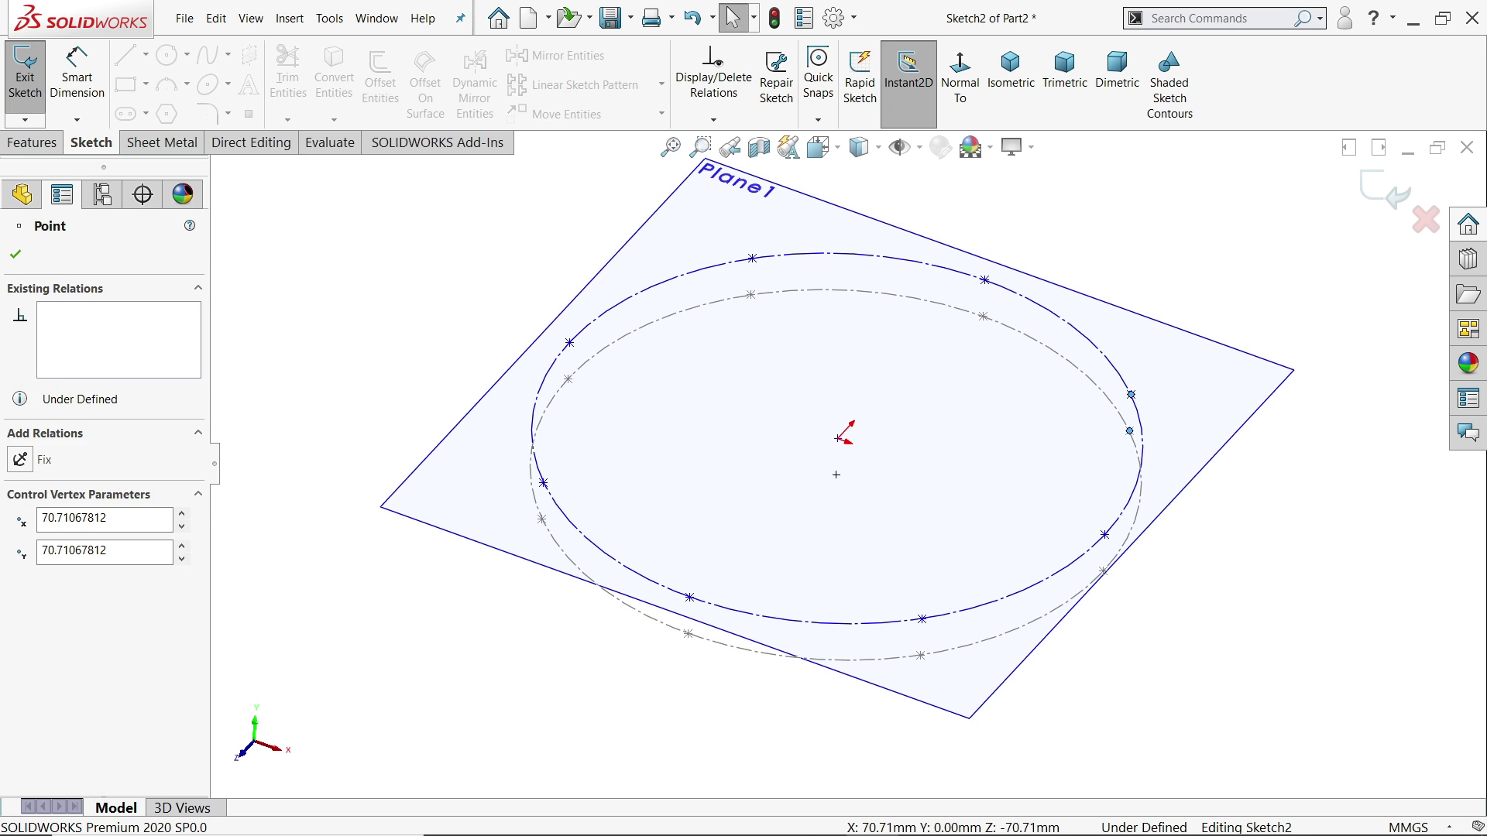
ctrl+click(1130, 431)
click(1201, 324)
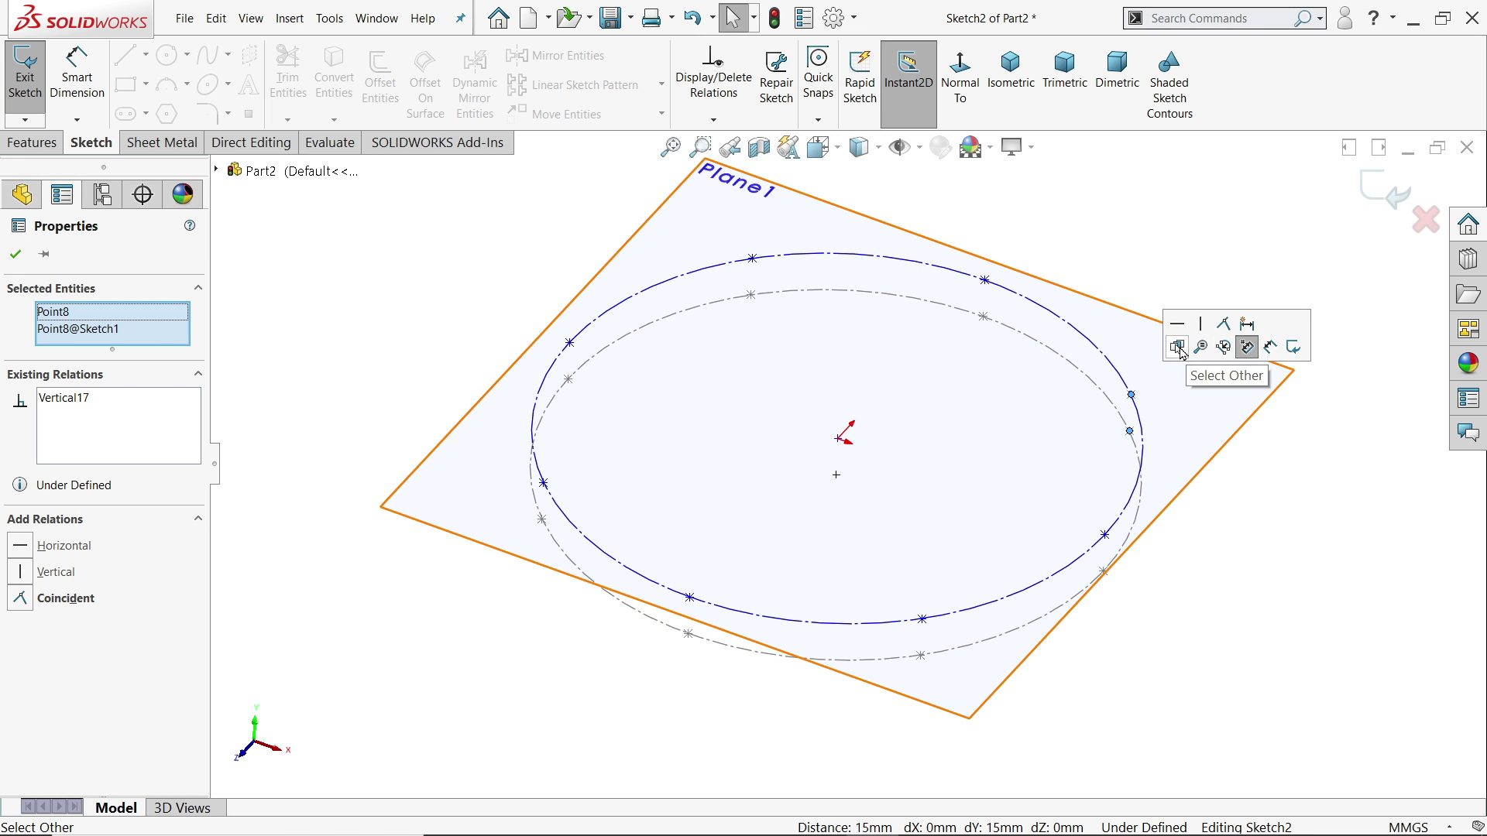
click(14, 254)
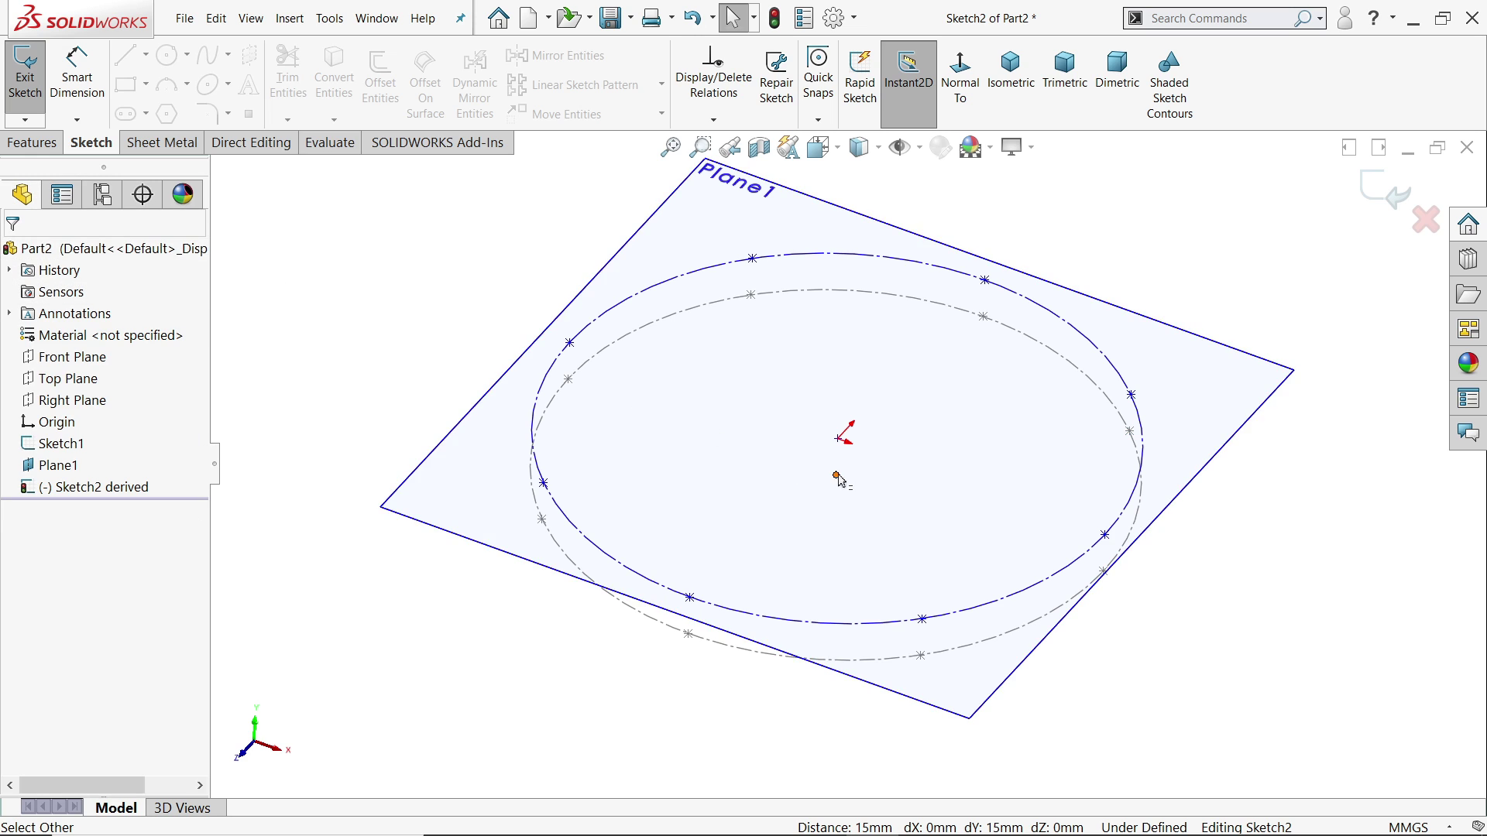
Make the derived circle's centre coincident with the origin, then hide Plane1.
click(838, 439)
ctrl+click(836, 474)
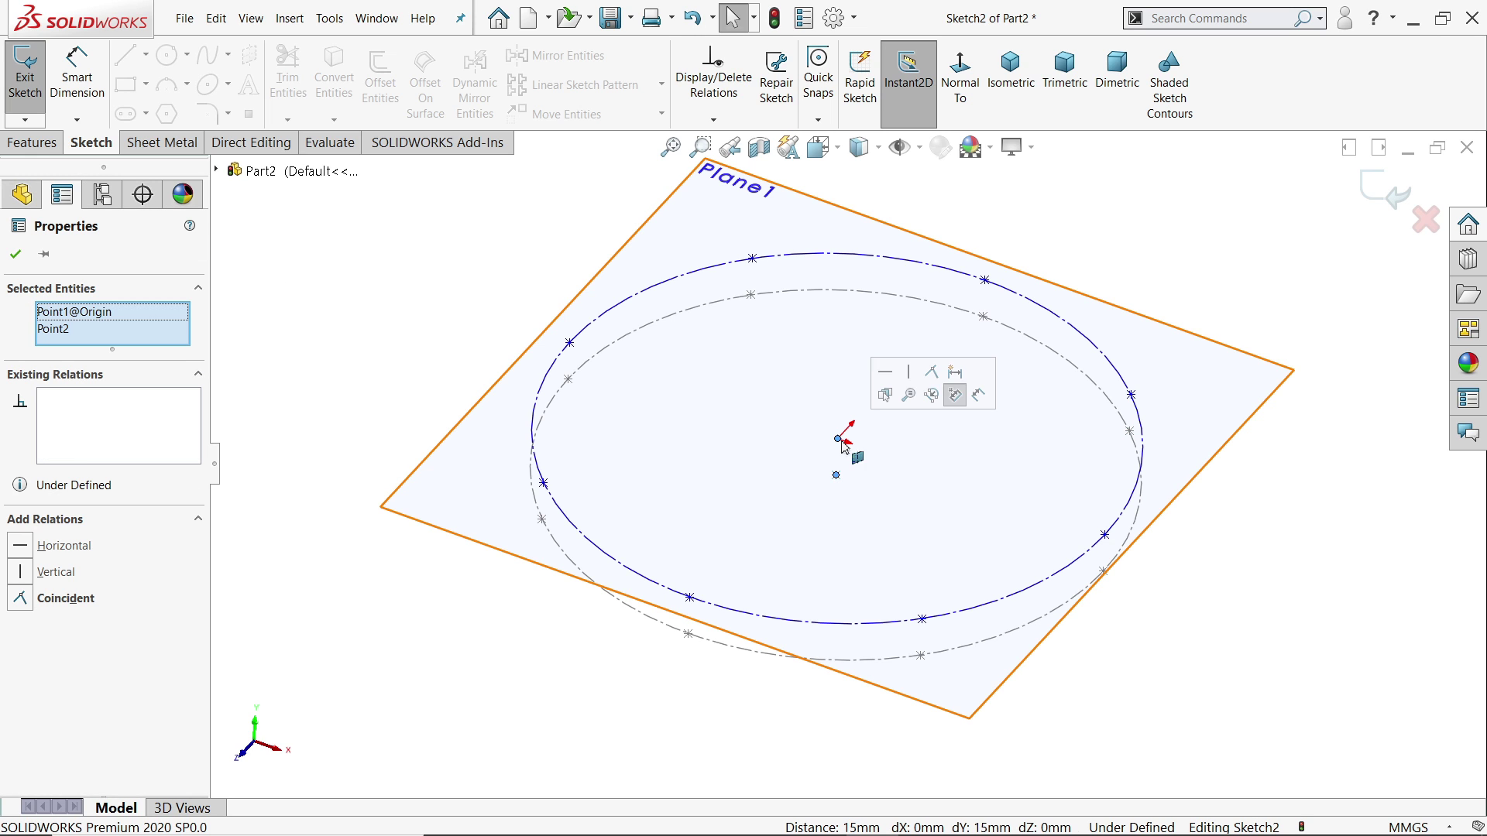
click(931, 373)
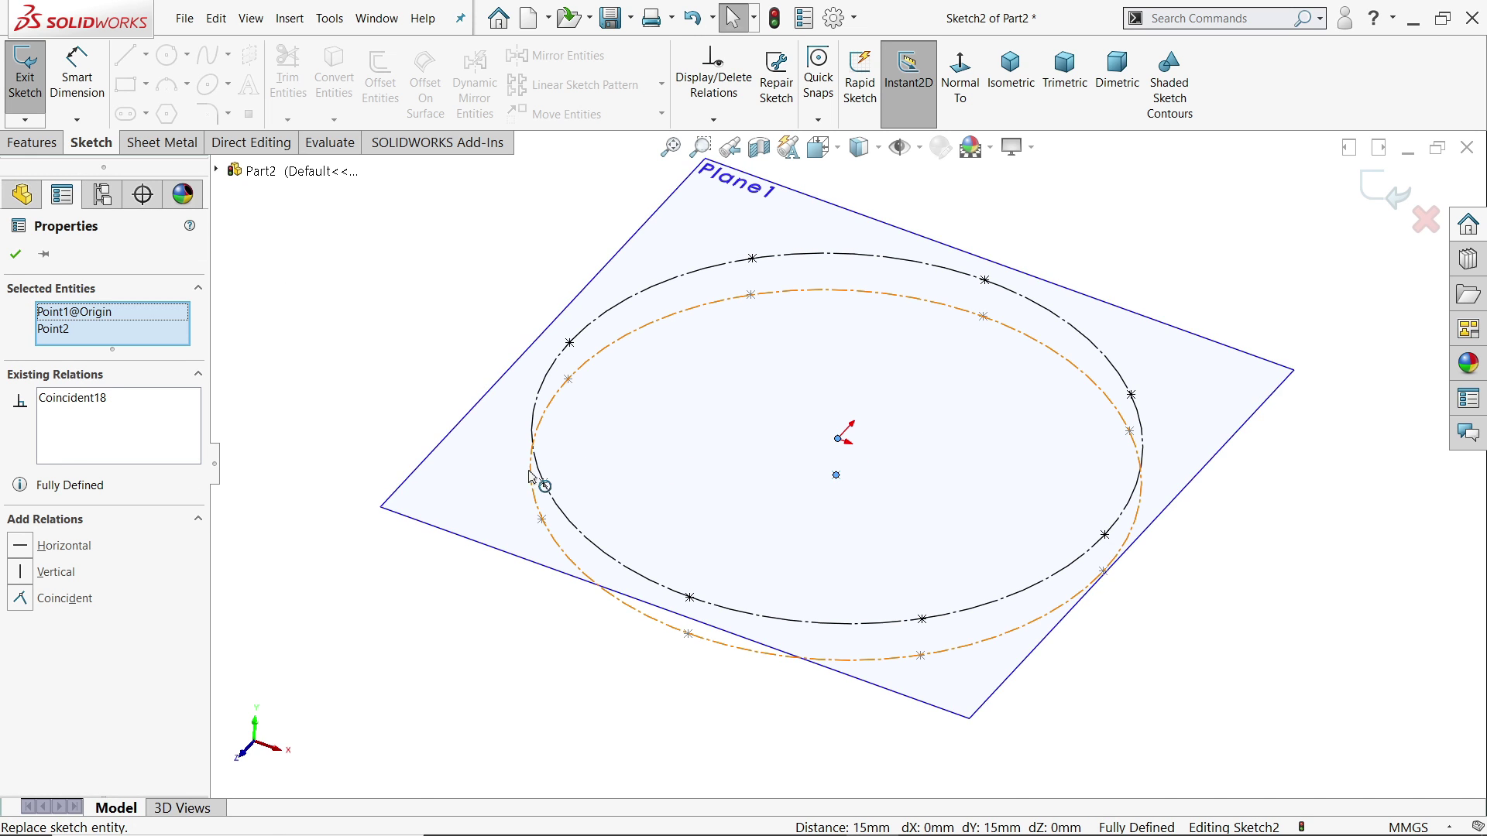
click(14, 254)
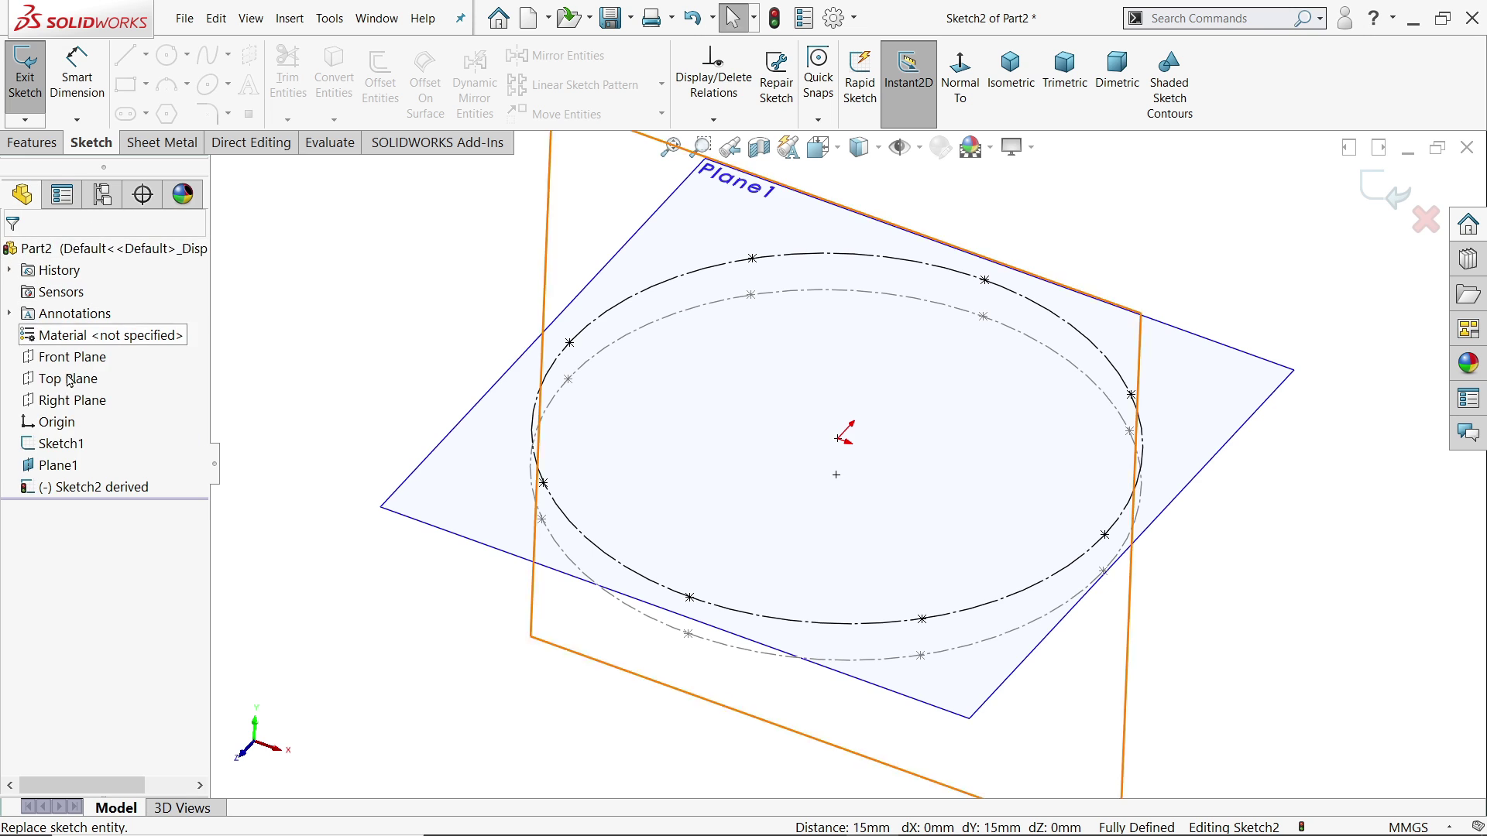
click(52, 465)
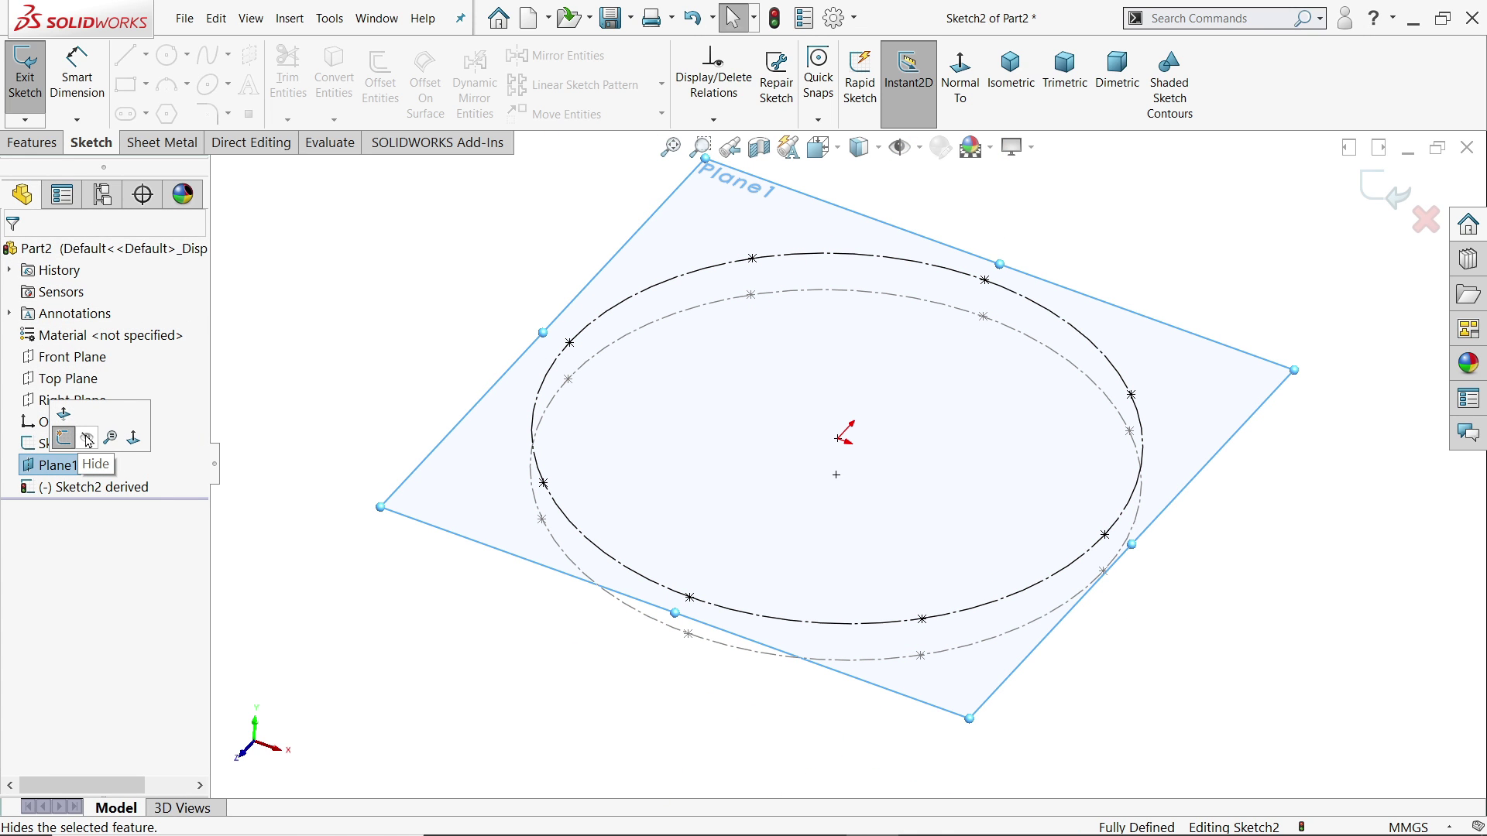
click(87, 440)
mouse_move(435, 408)
middle_down()
mouse_move(429, 329)
mouse_move(379, 331)
mouse_move(435, 398)
mouse_move(411, 402)
mouse_move(428, 425)
middle_up()
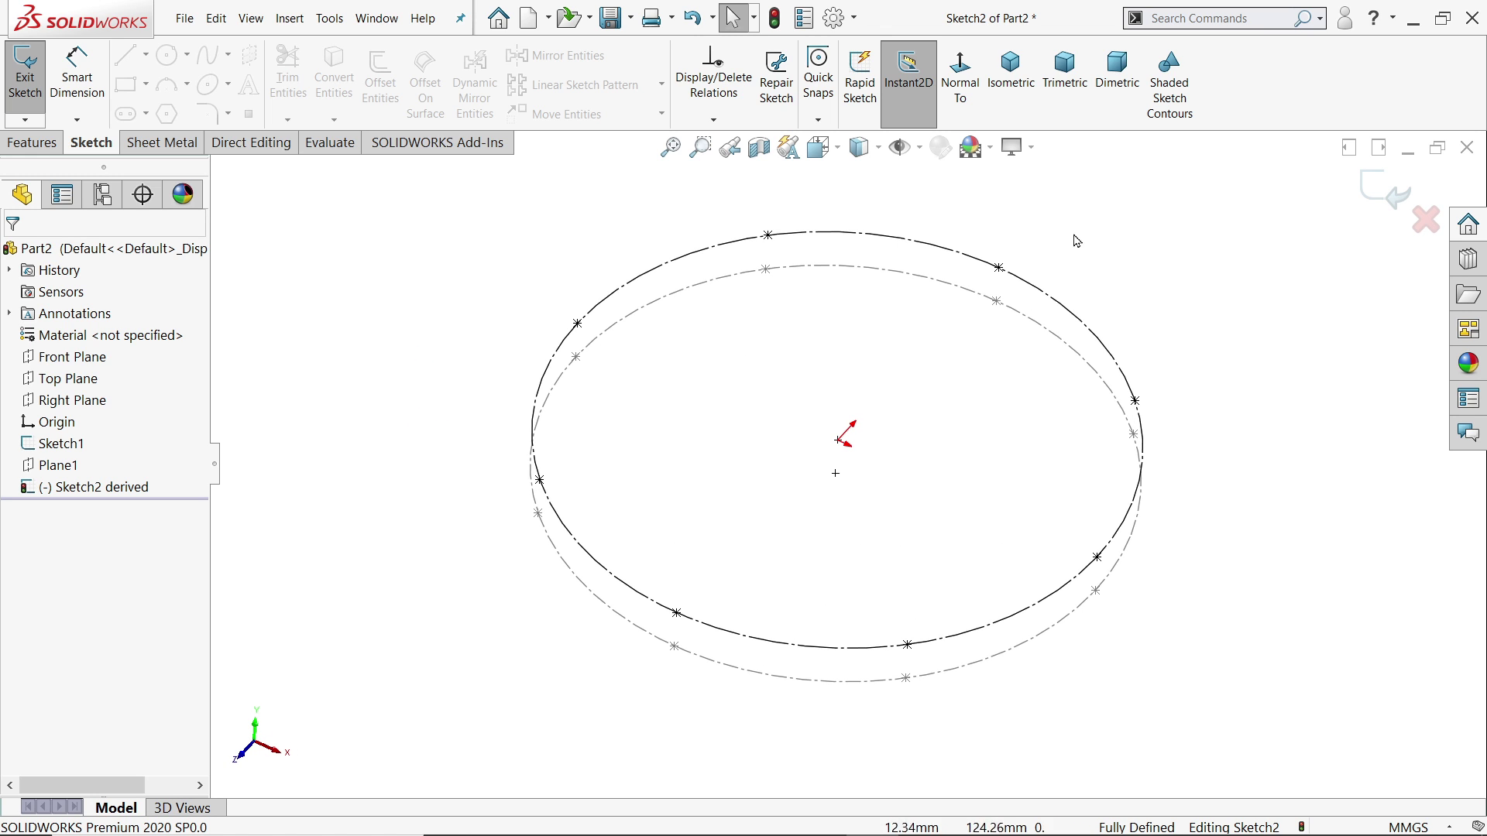
Exit the derived sketch and start a curve through points alternating Sketch1 and Sketch2.
click(1383, 188)
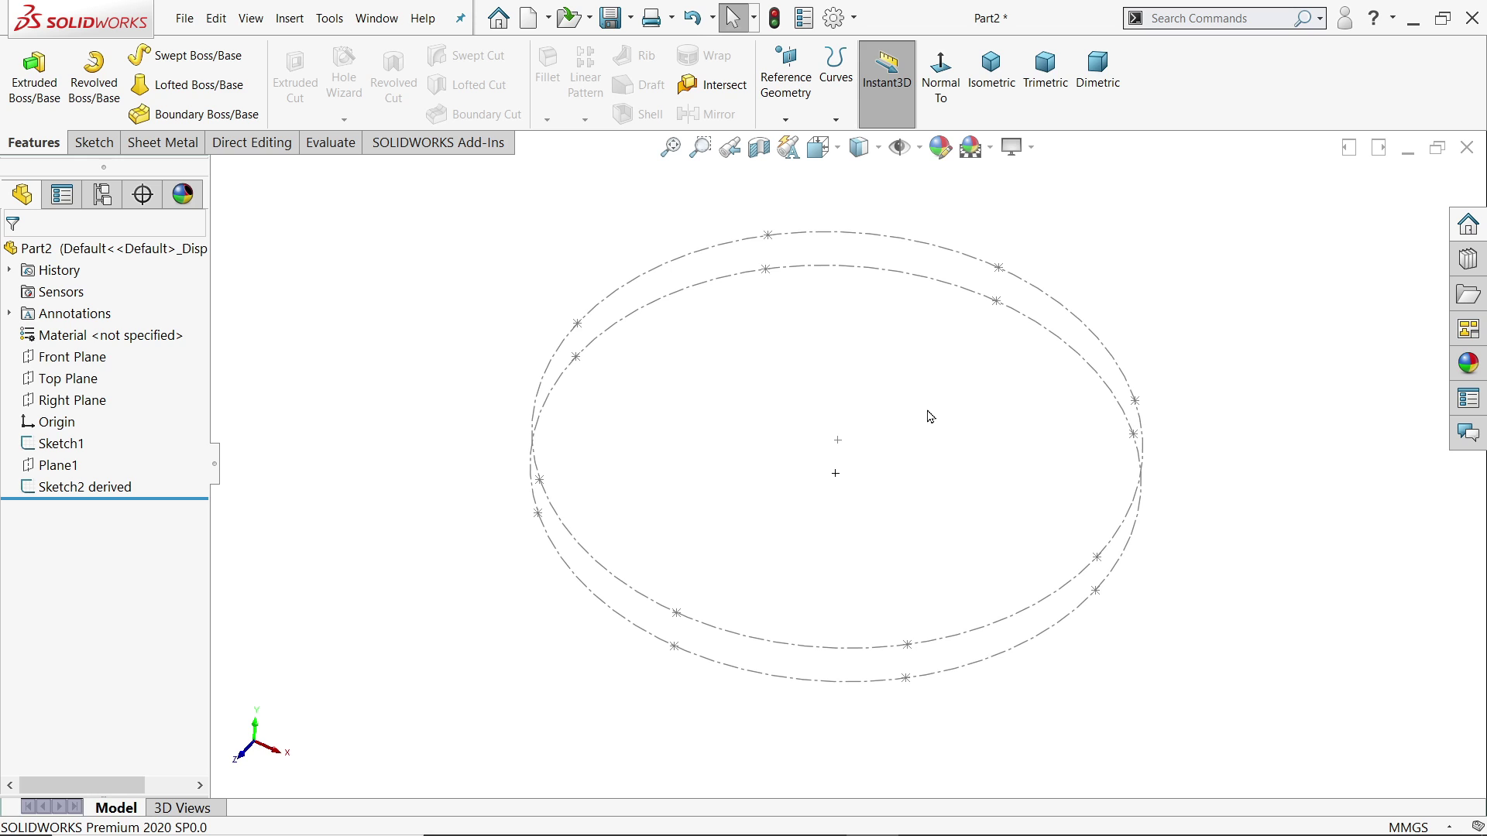
click(836, 93)
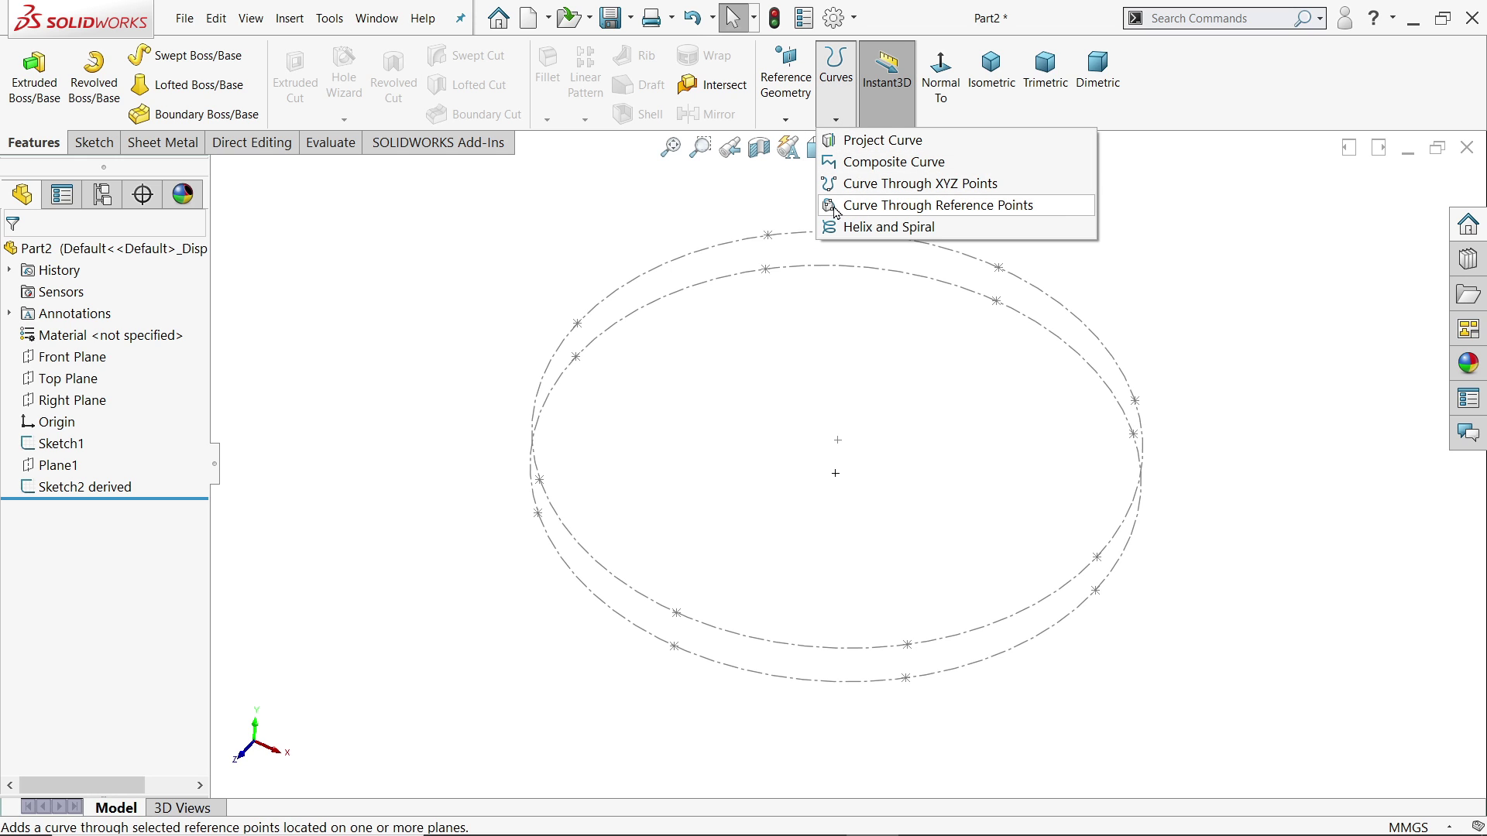
click(916, 205)
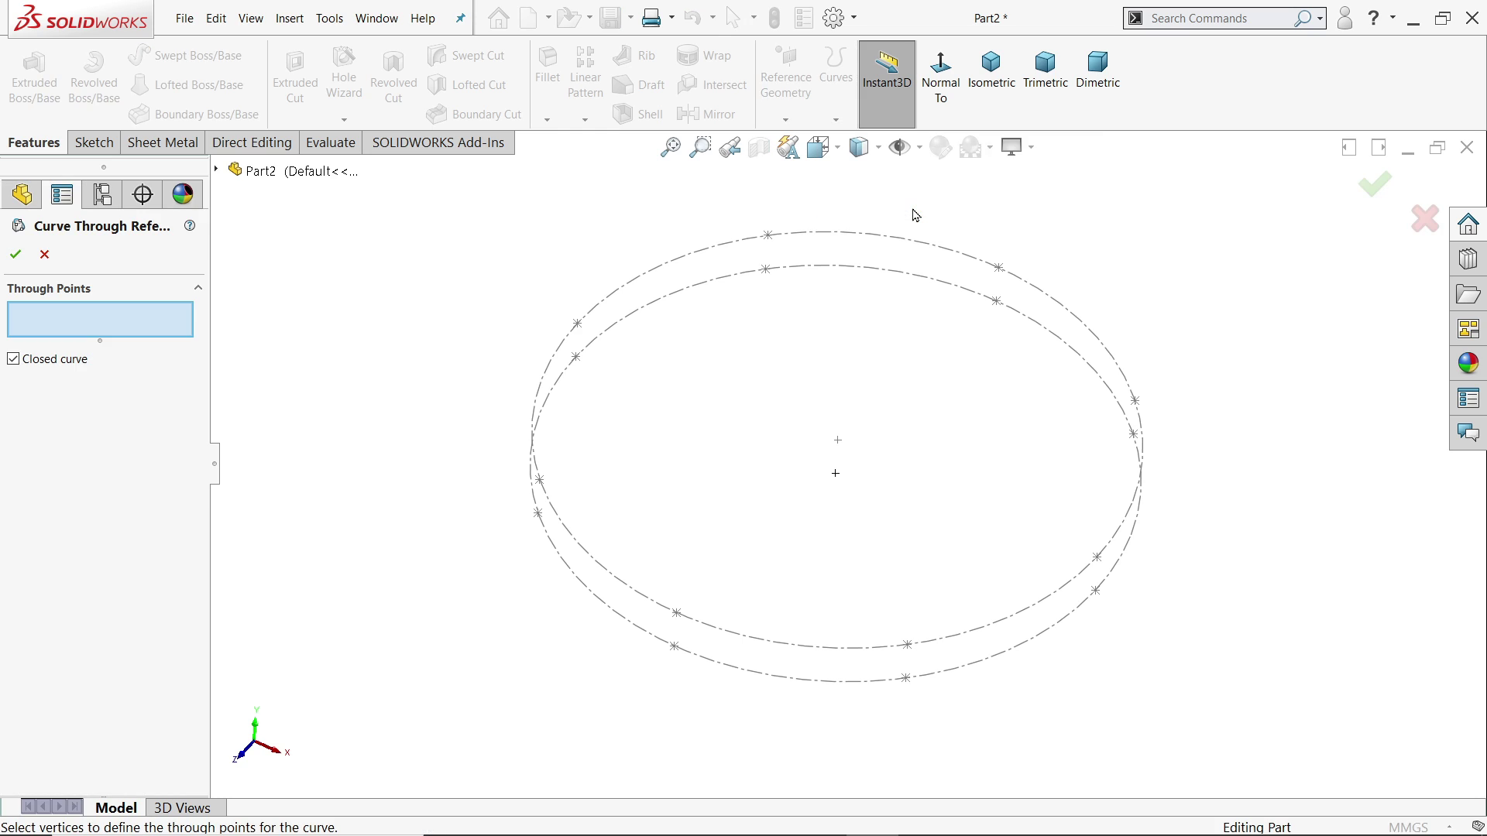
click(1134, 436)
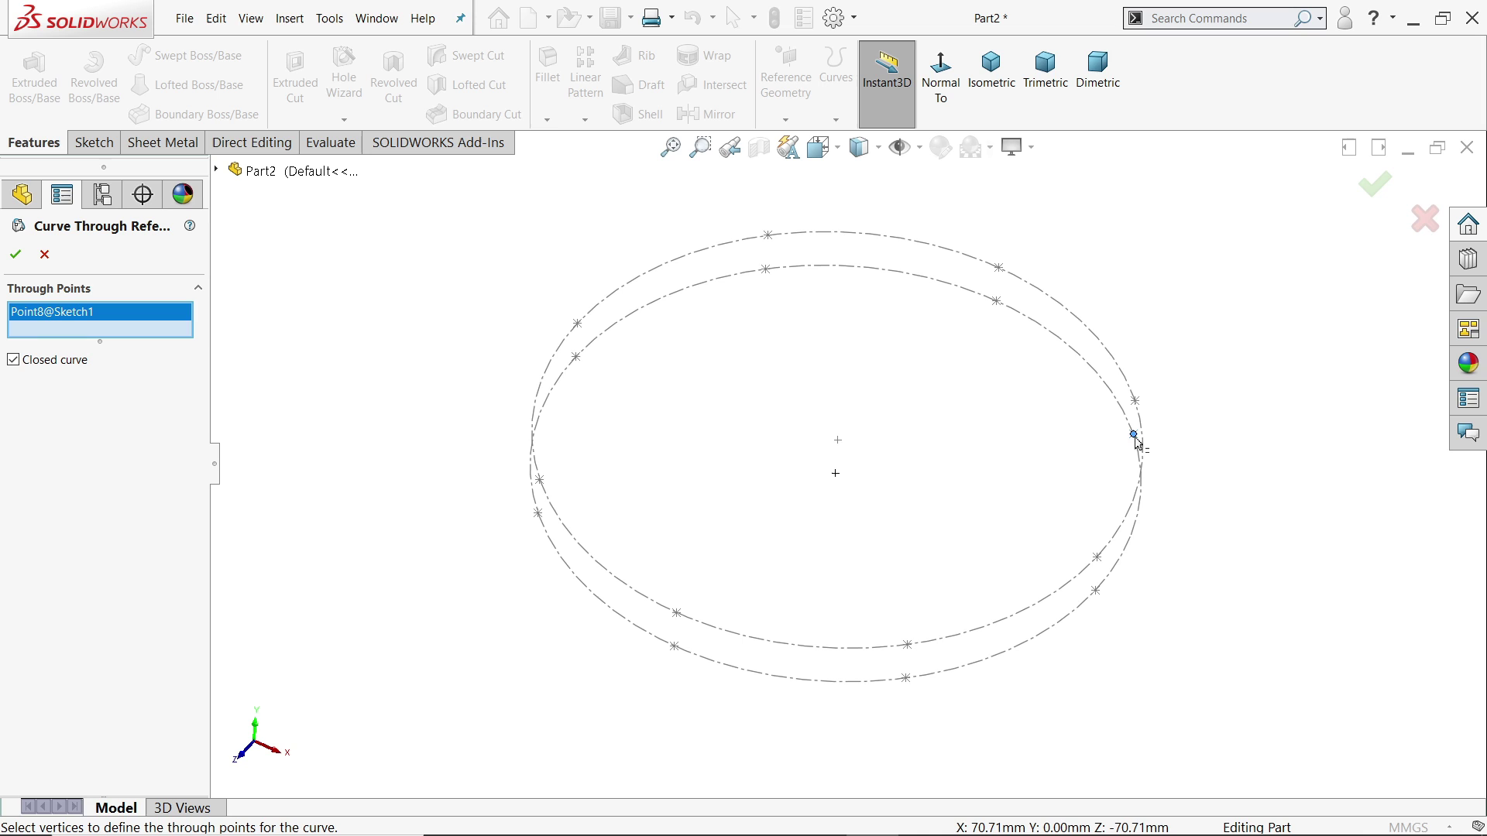
click(1000, 269)
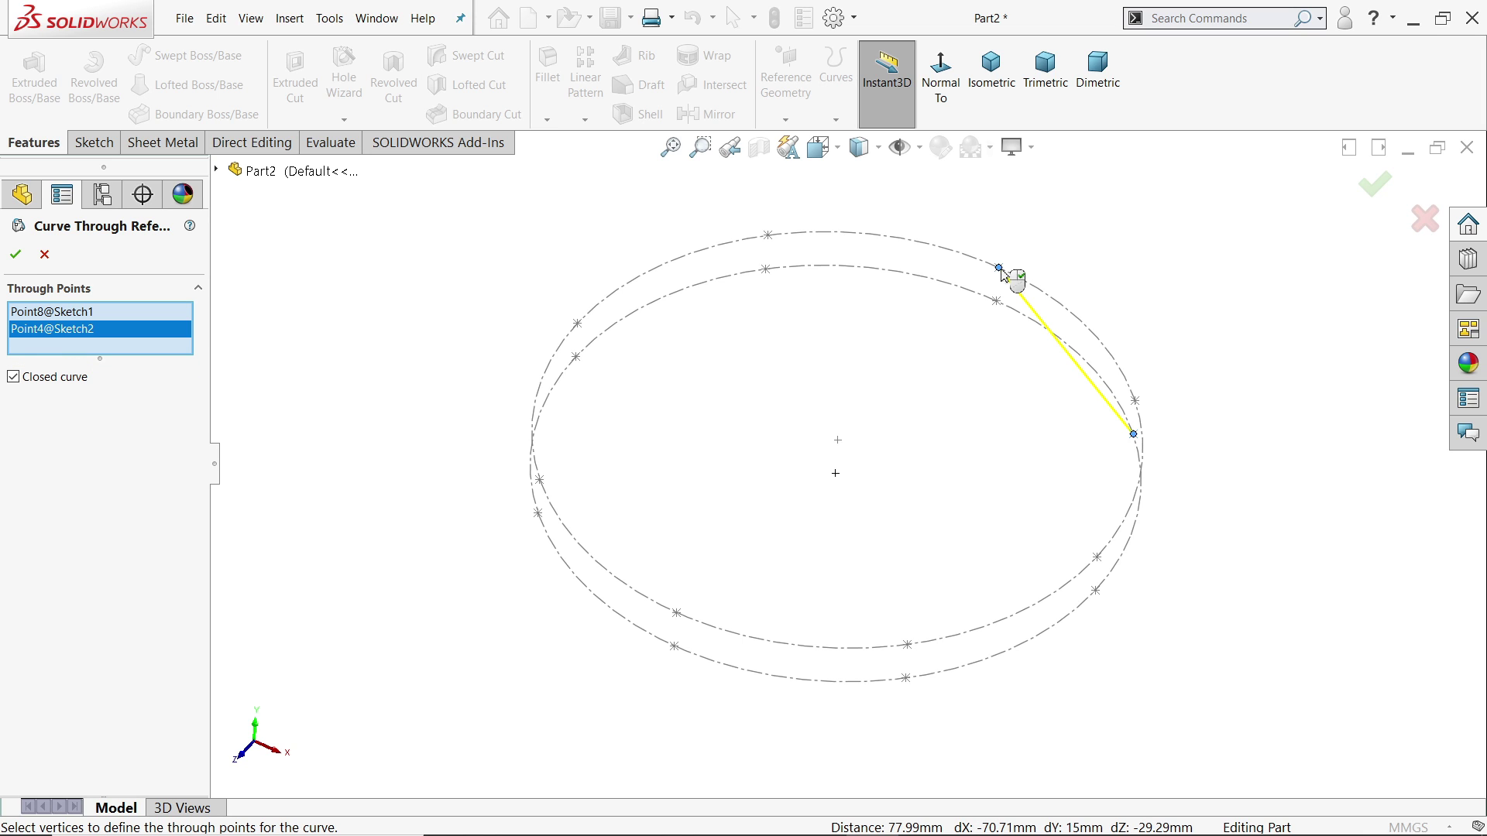
click(766, 270)
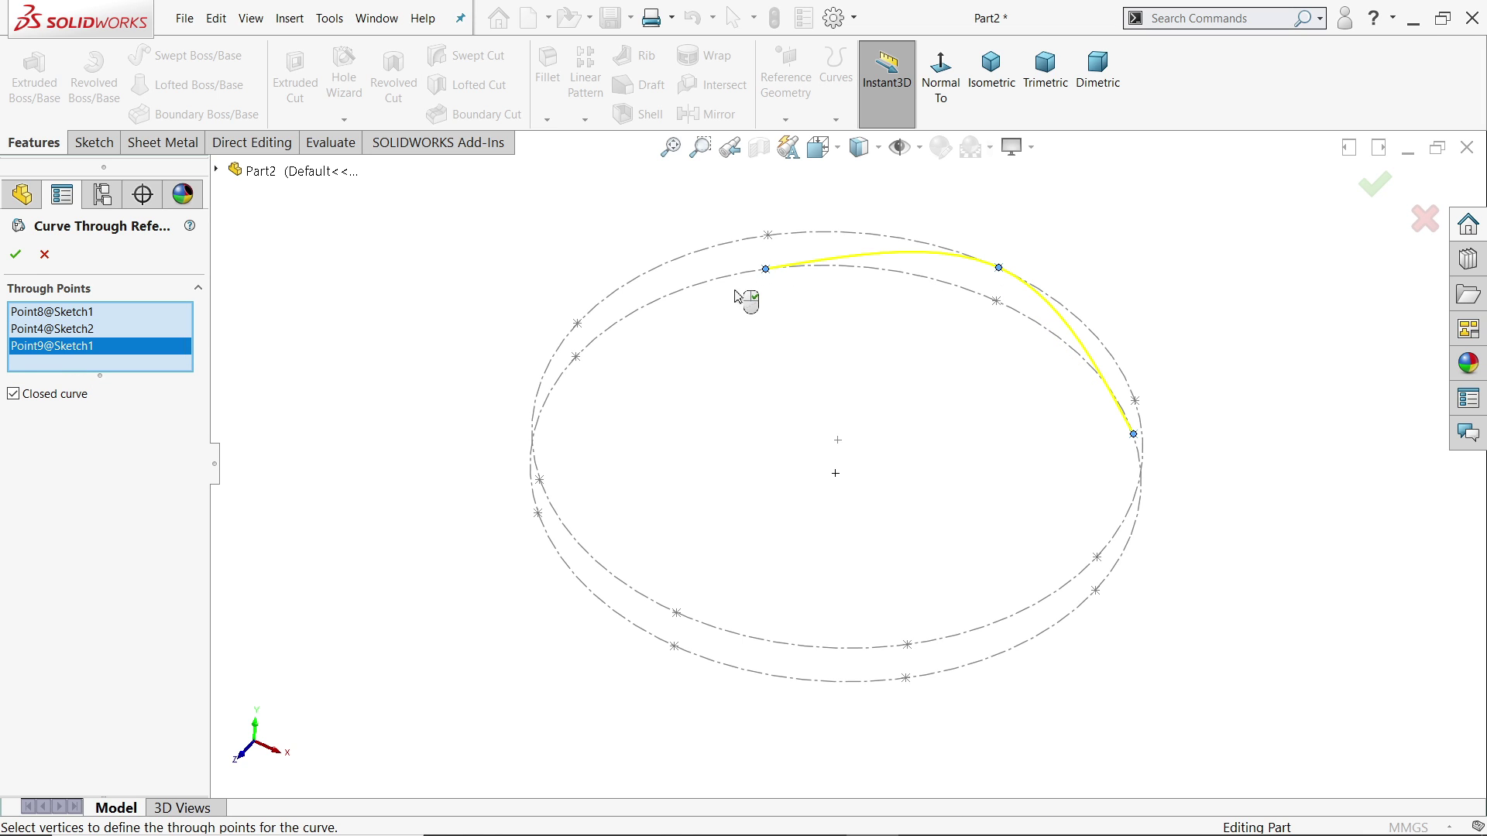
click(579, 324)
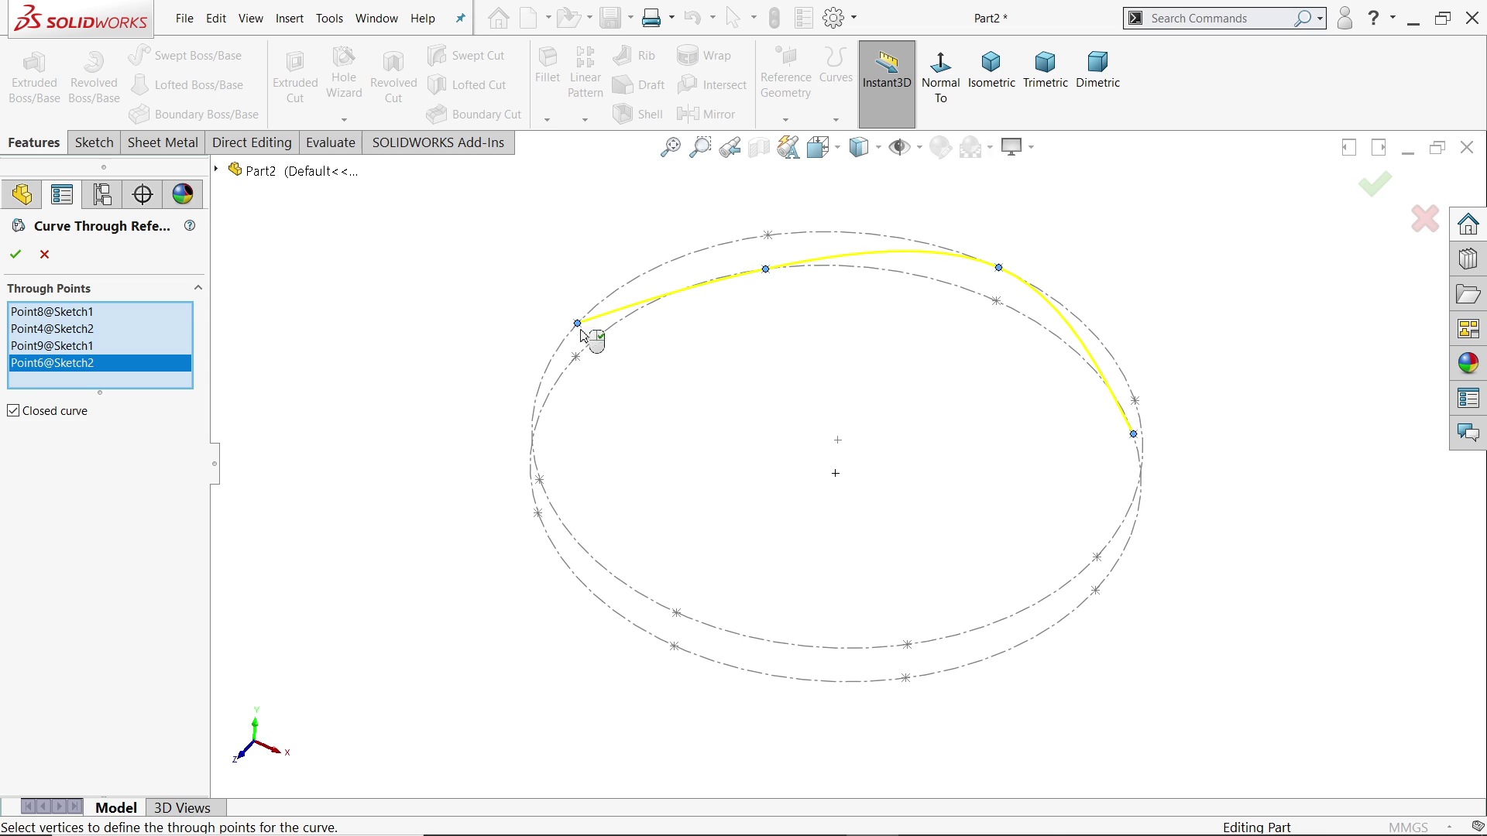
Add the remaining four alternating points and finish the closed wavy Curve1.
click(537, 515)
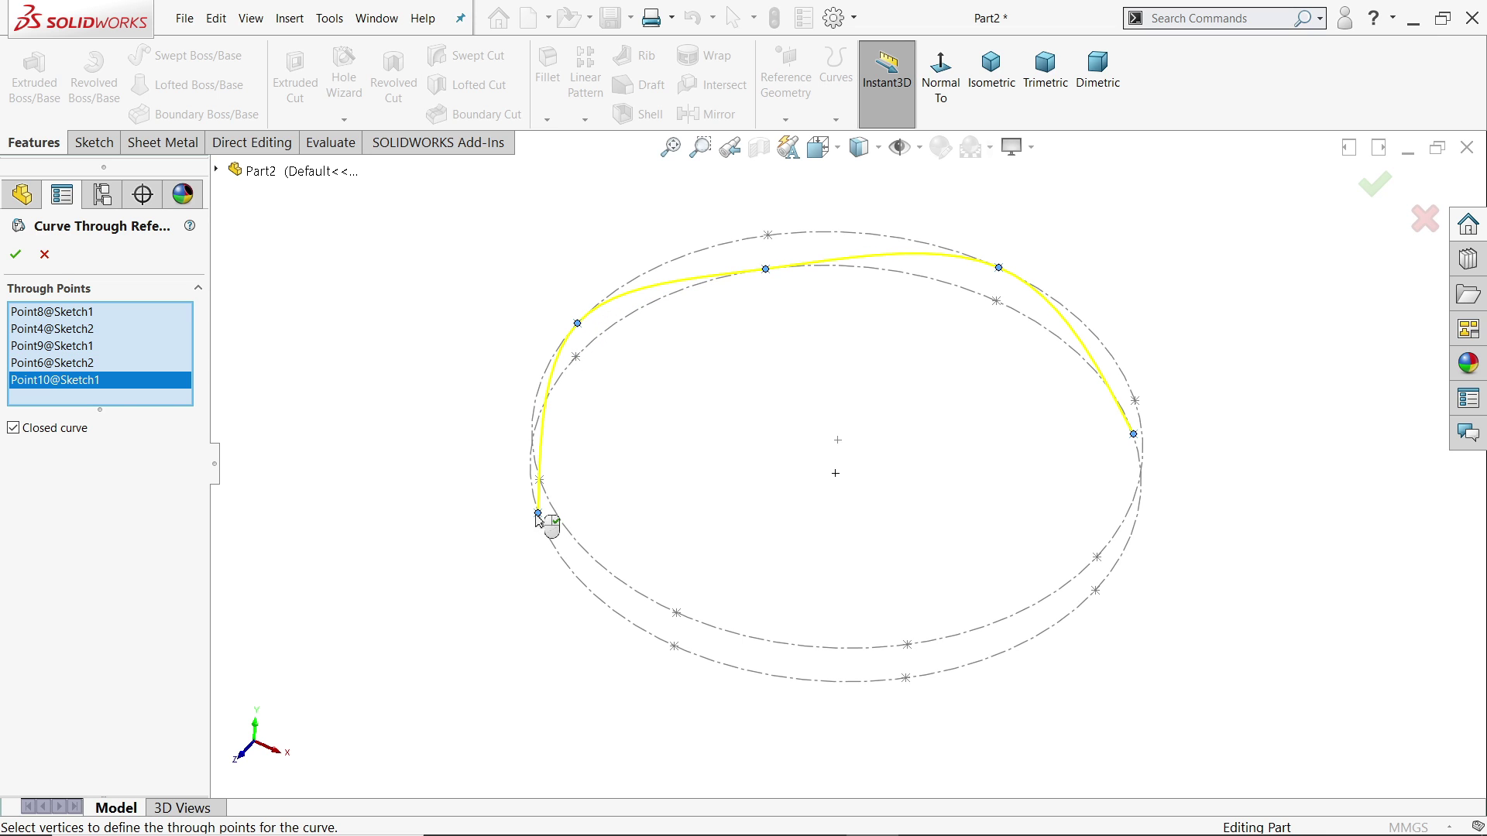
click(677, 613)
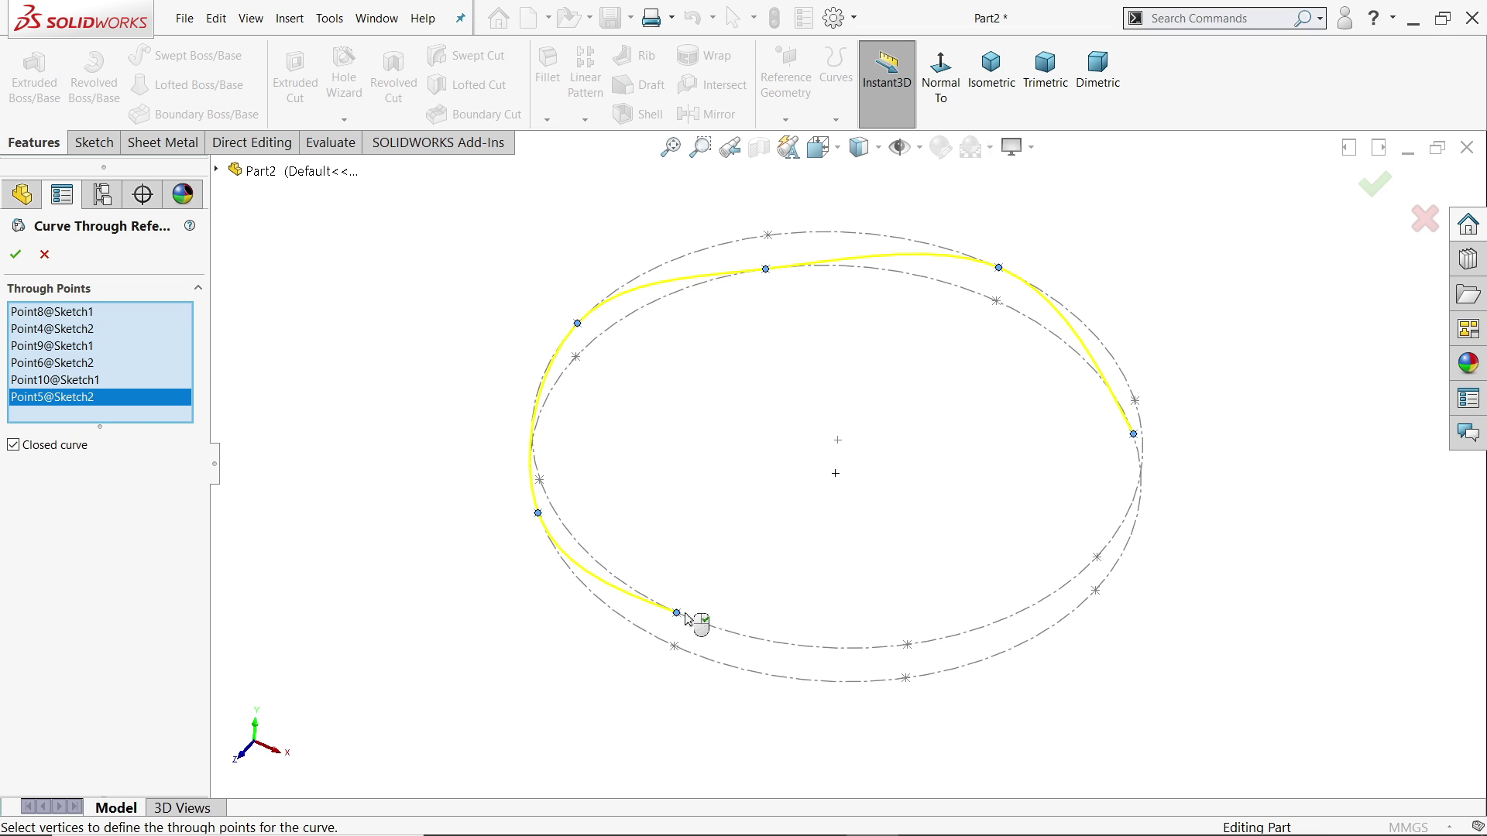
click(906, 679)
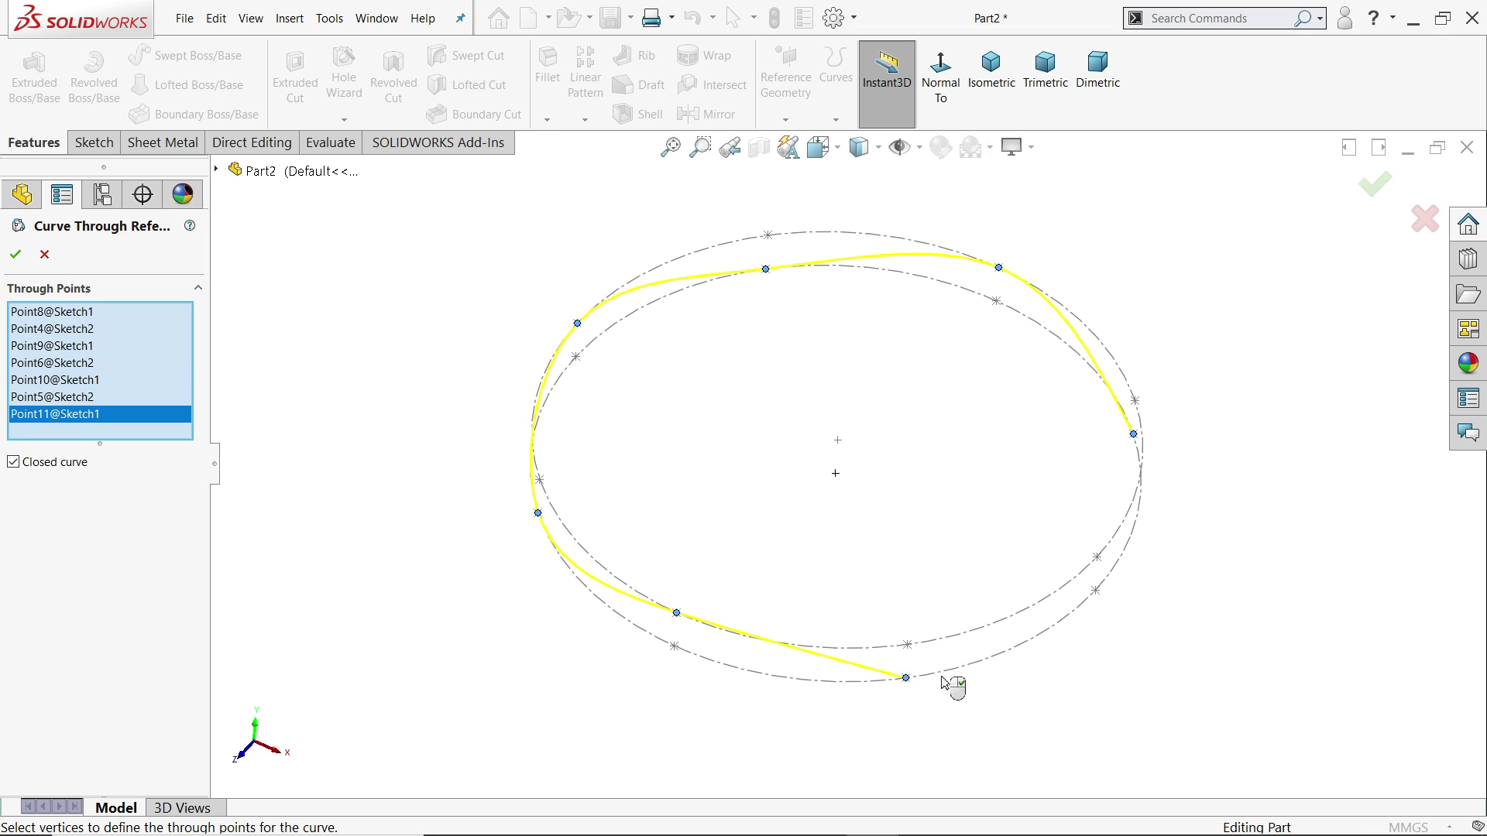
click(1097, 558)
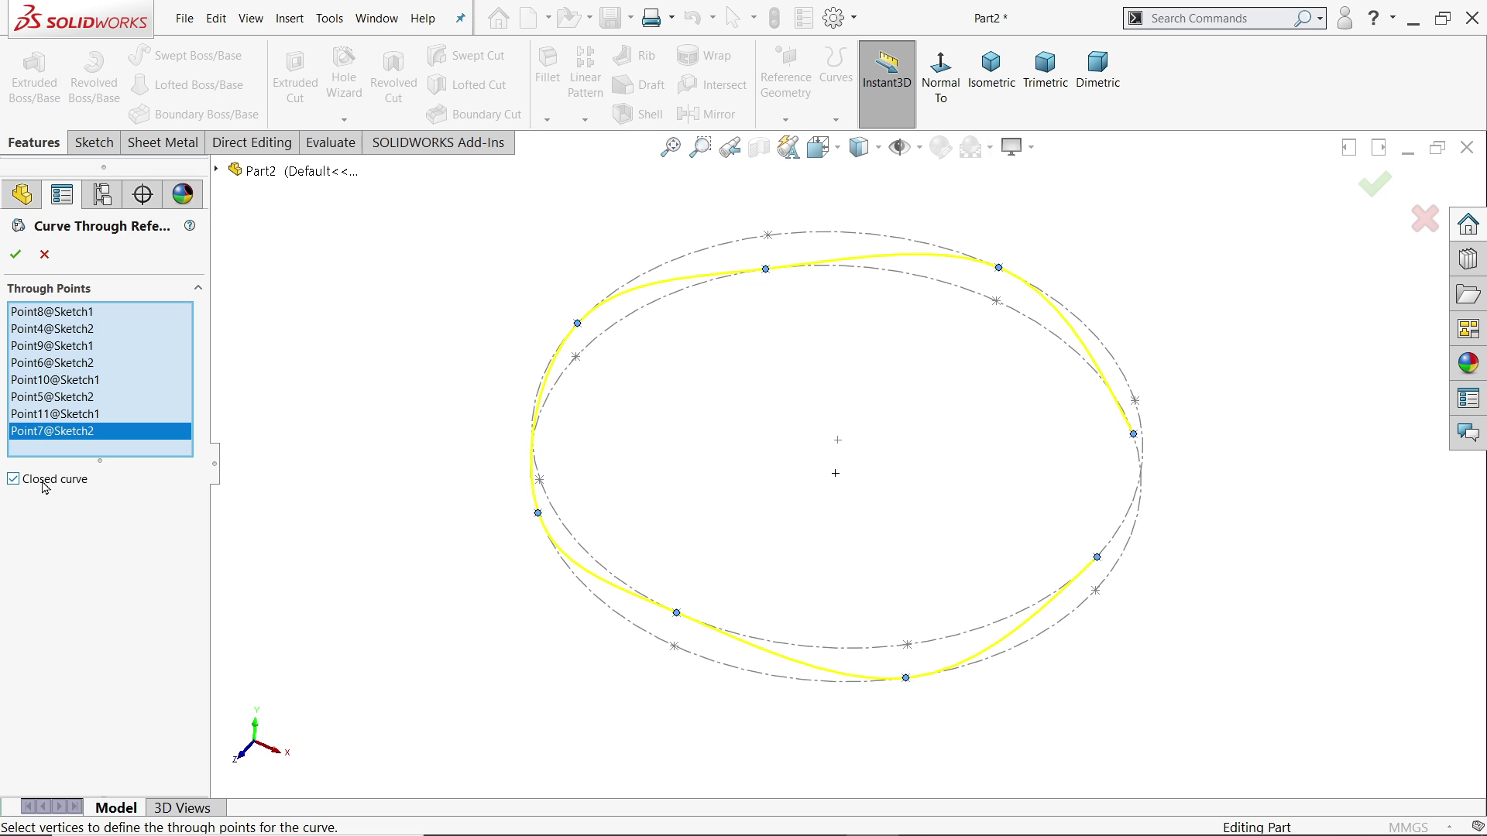
mouse_move(403, 507)
middle_down()
mouse_move(415, 508)
mouse_move(352, 514)
middle_up()
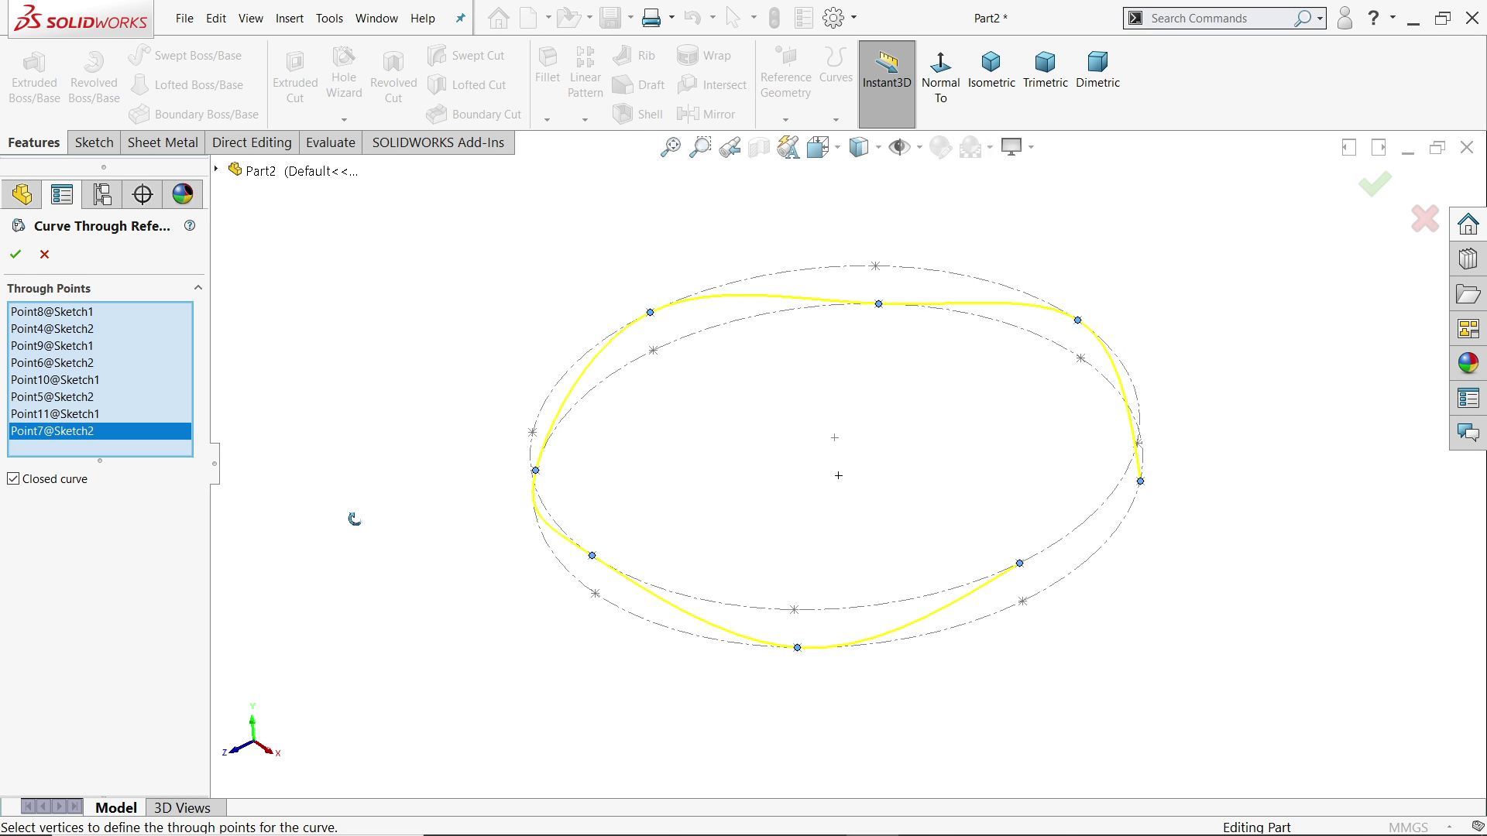
scroll(984, 528, down, 2)
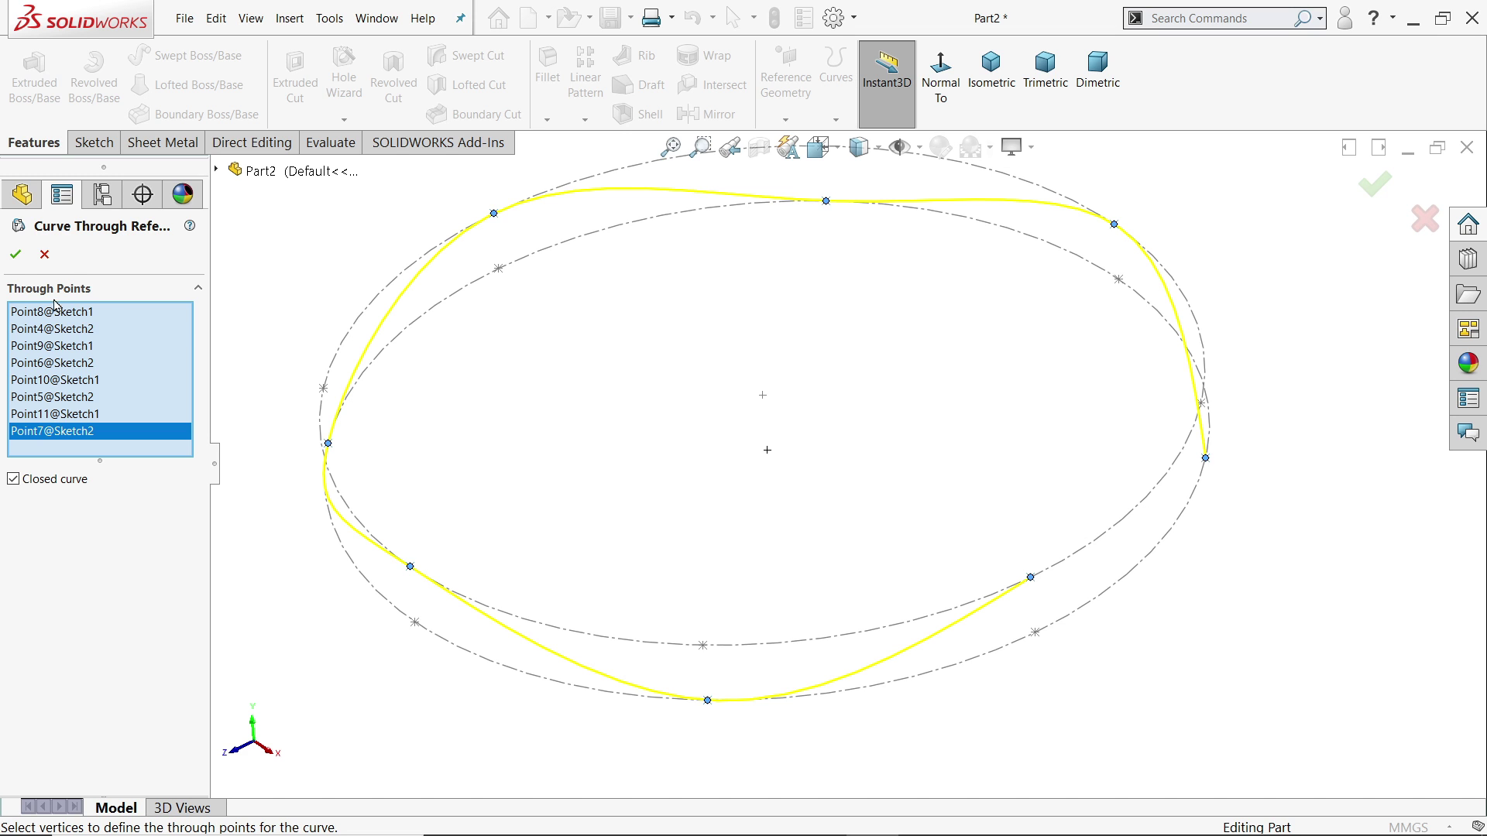
click(16, 254)
mouse_move(846, 471)
middle_down()
mouse_move(840, 439)
mouse_move(853, 461)
mouse_move(791, 480)
middle_up()
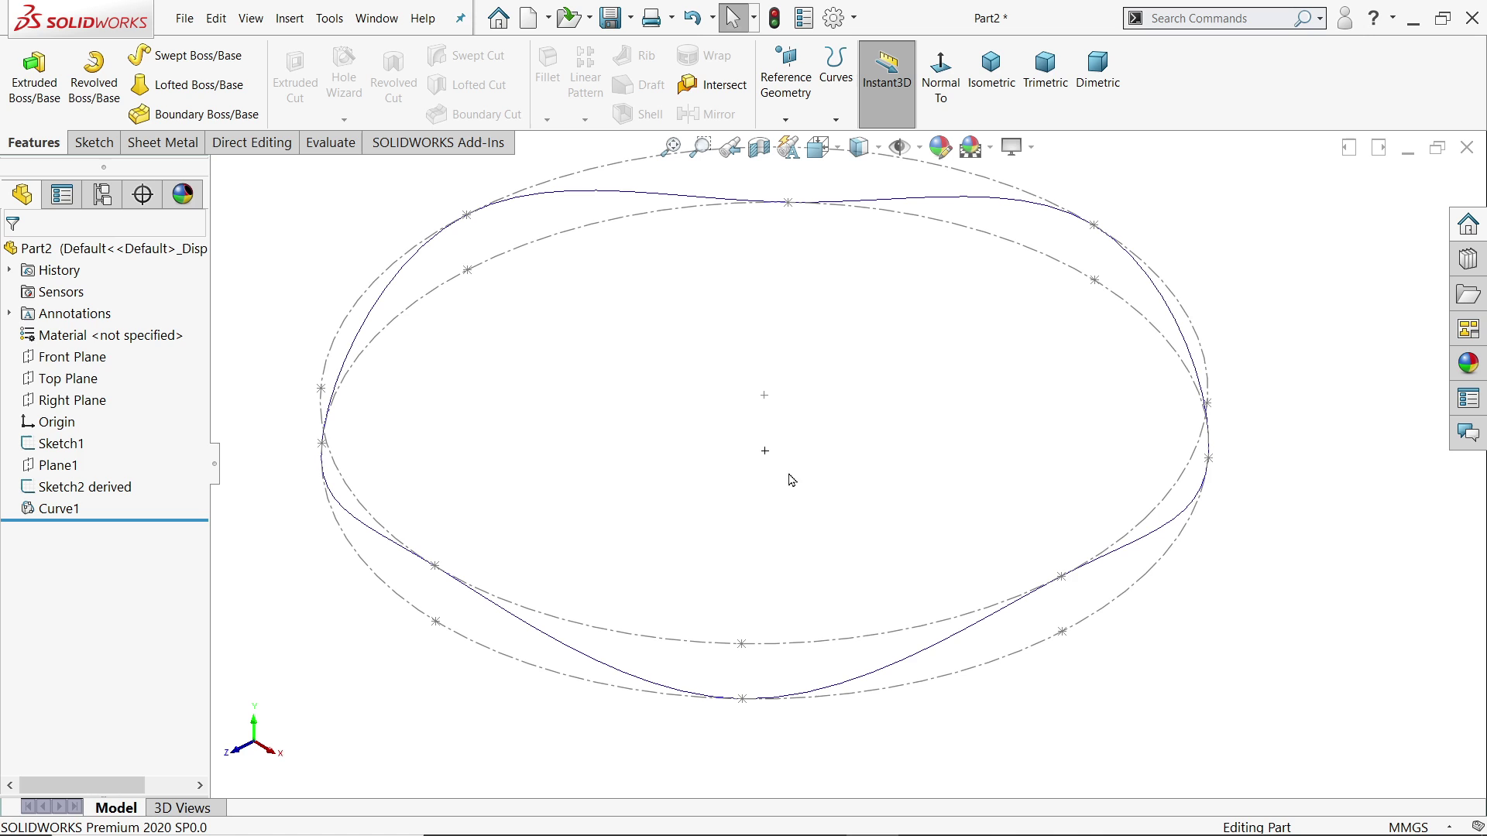
click(46, 488)
click(54, 447)
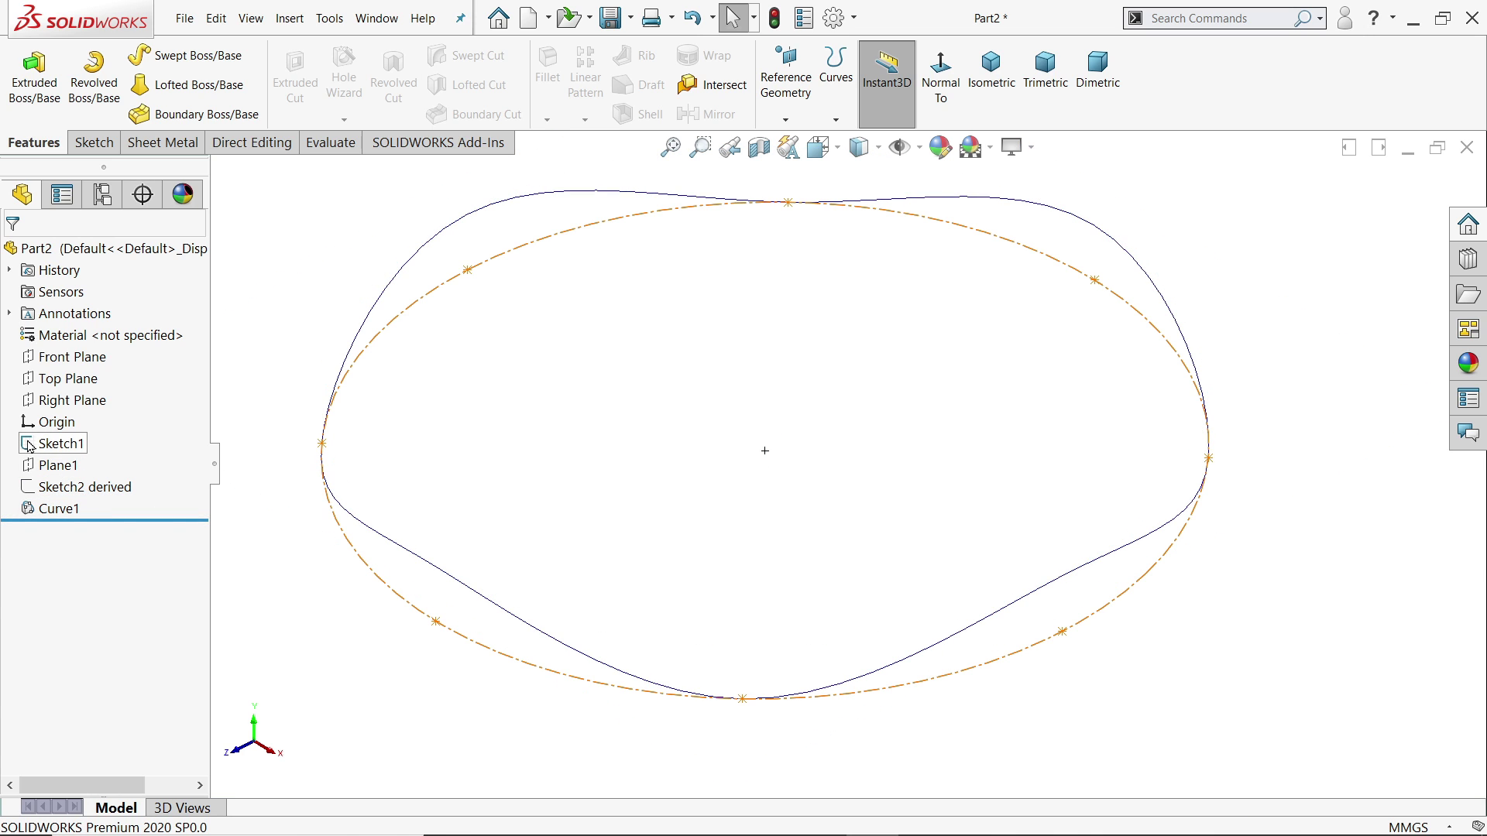
click(29, 447)
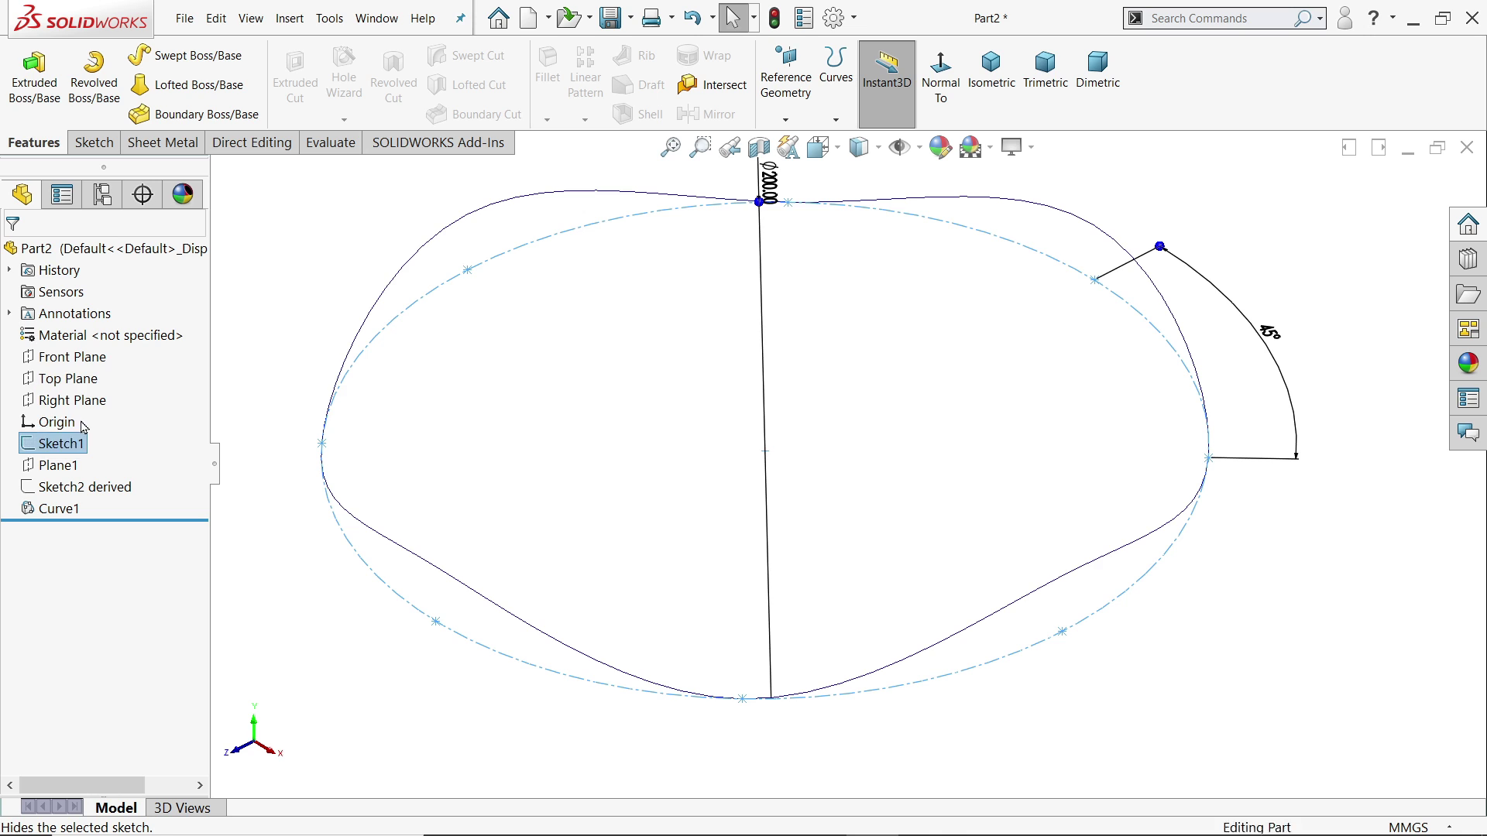
click(83, 427)
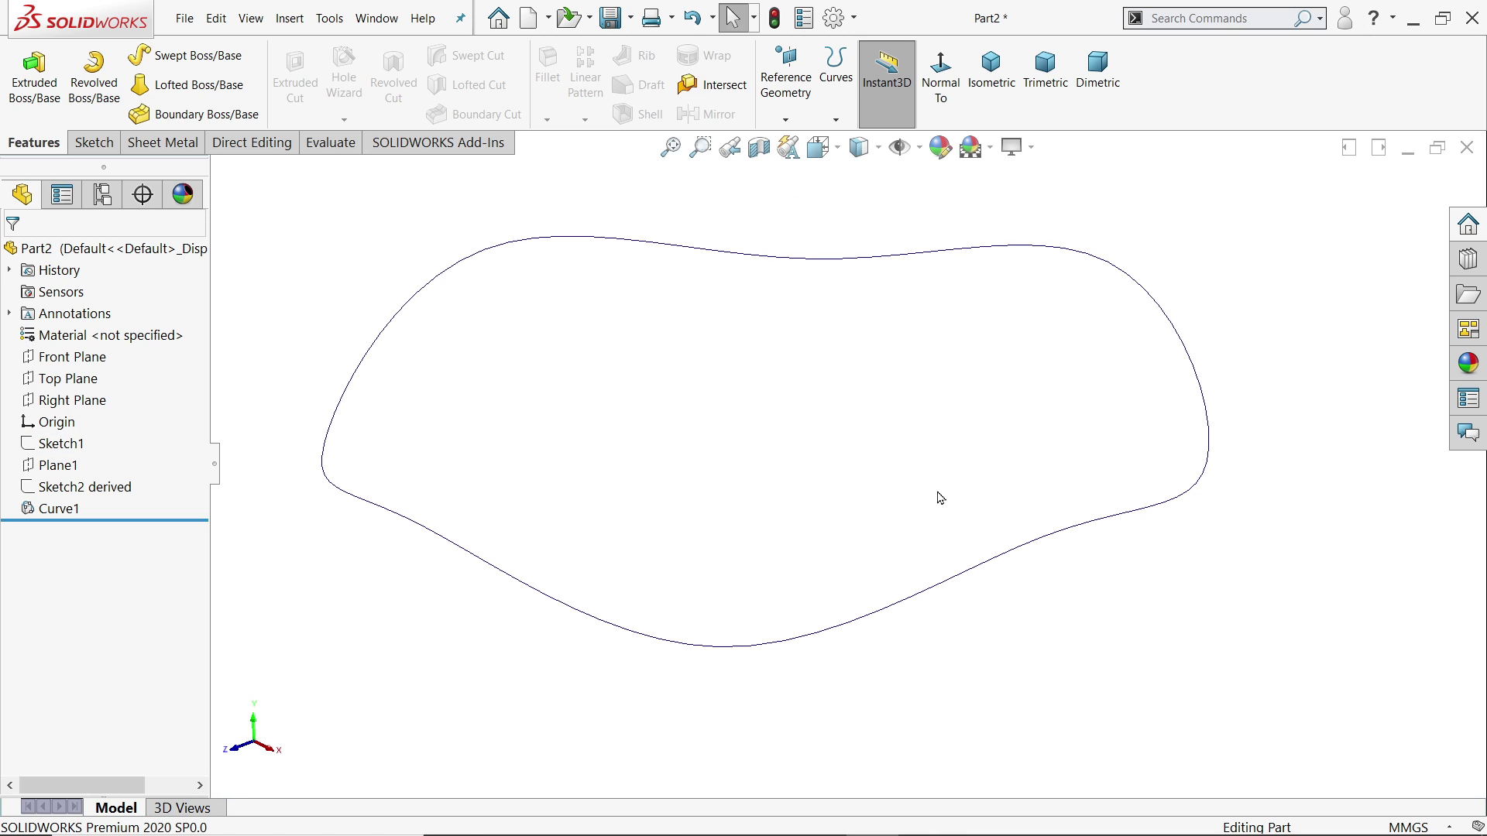
click(967, 576)
scroll(887, 508, down, 3)
scroll(953, 557, up, 3)
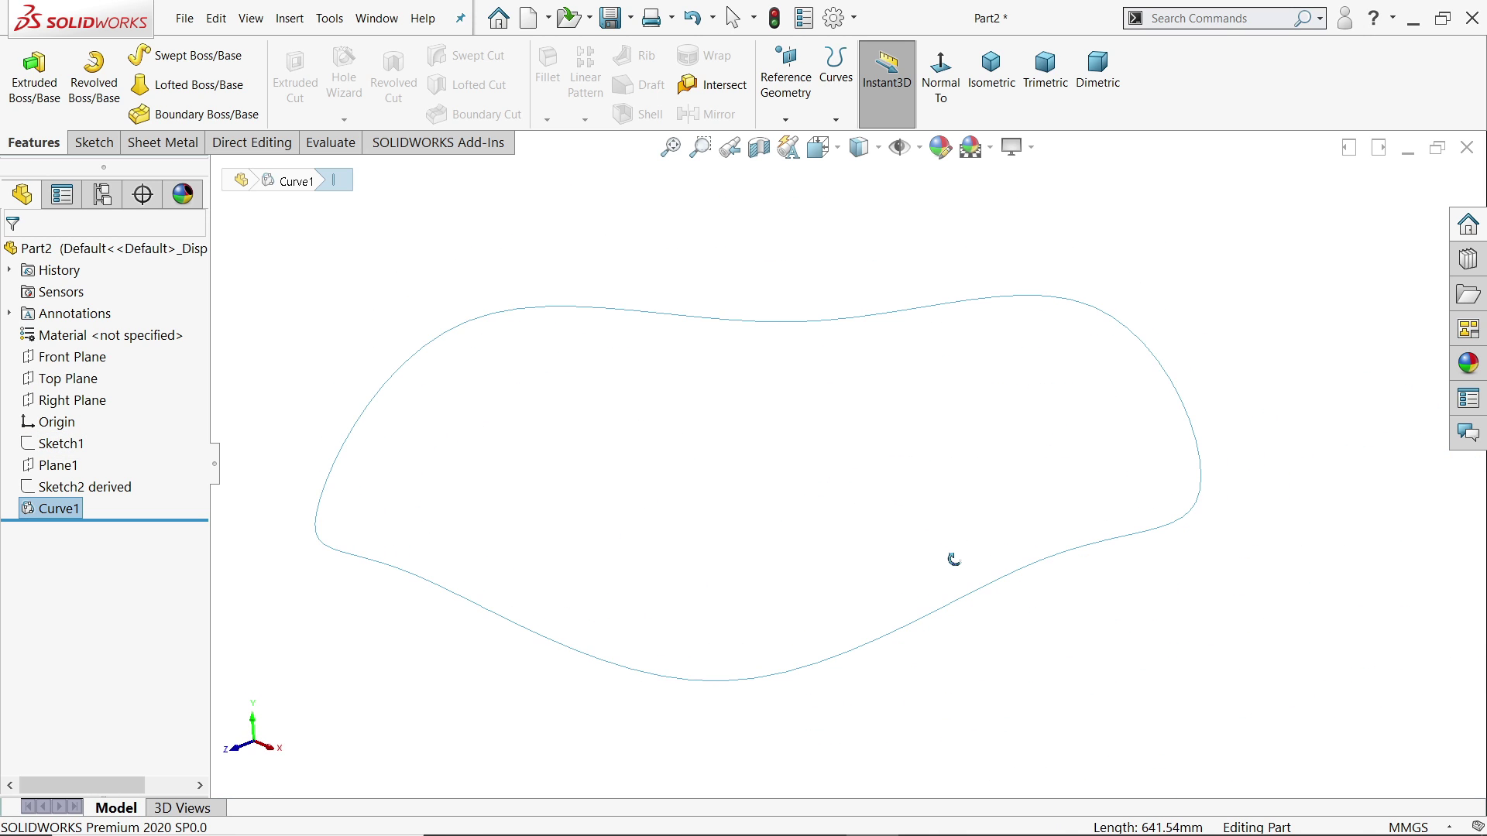
click(56, 443)
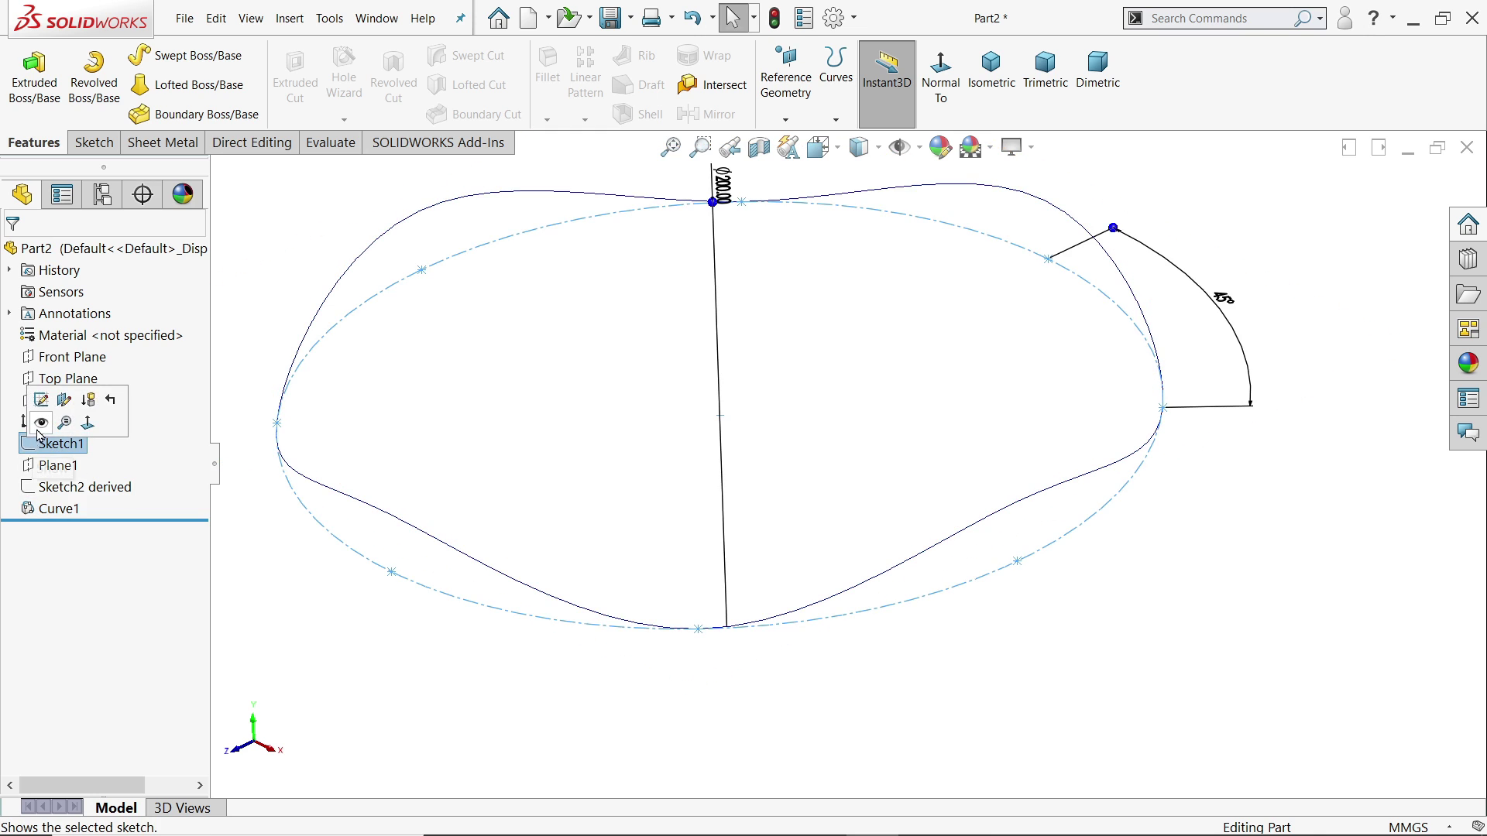
click(44, 429)
click(77, 486)
click(45, 458)
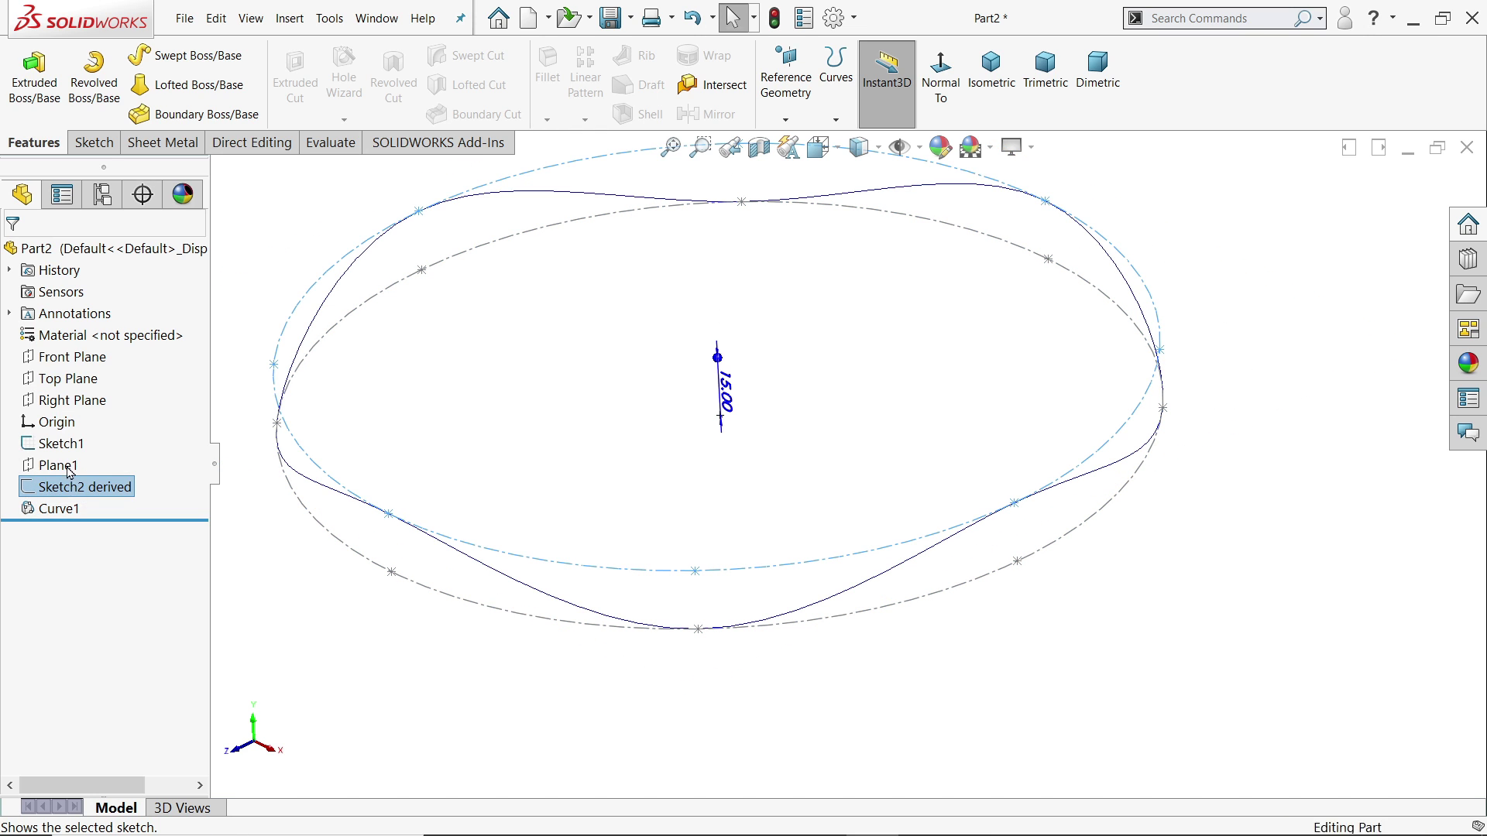
click(1104, 651)
scroll(1084, 627, down, 2)
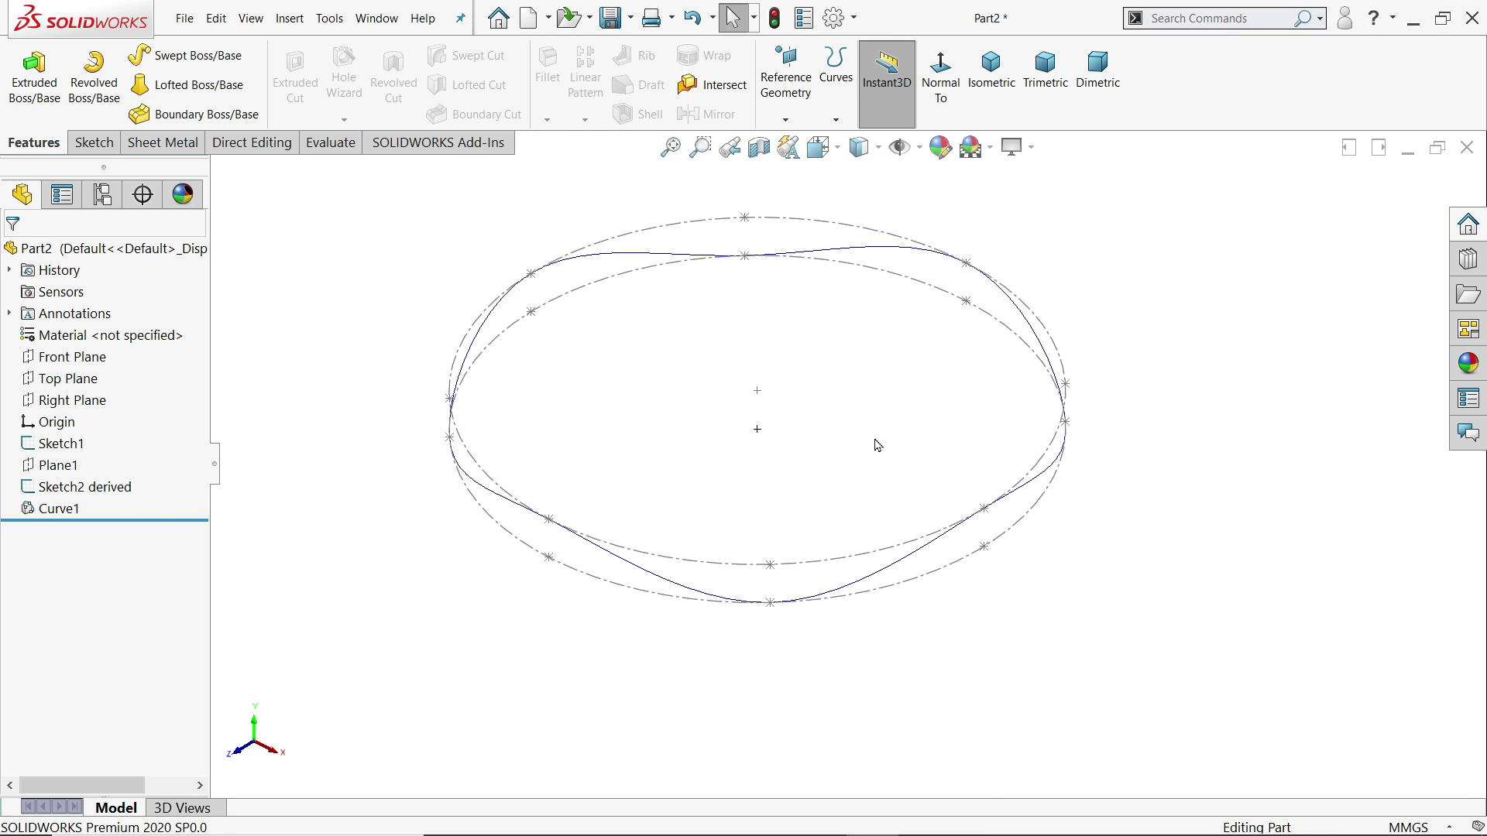
scroll(824, 357, up, 1)
key(alt+Tab)
Review the w.PNG washer drawing: Ø200 outline, 15 mm height and 8 points at 45°.
scroll(855, 275, up, 3)
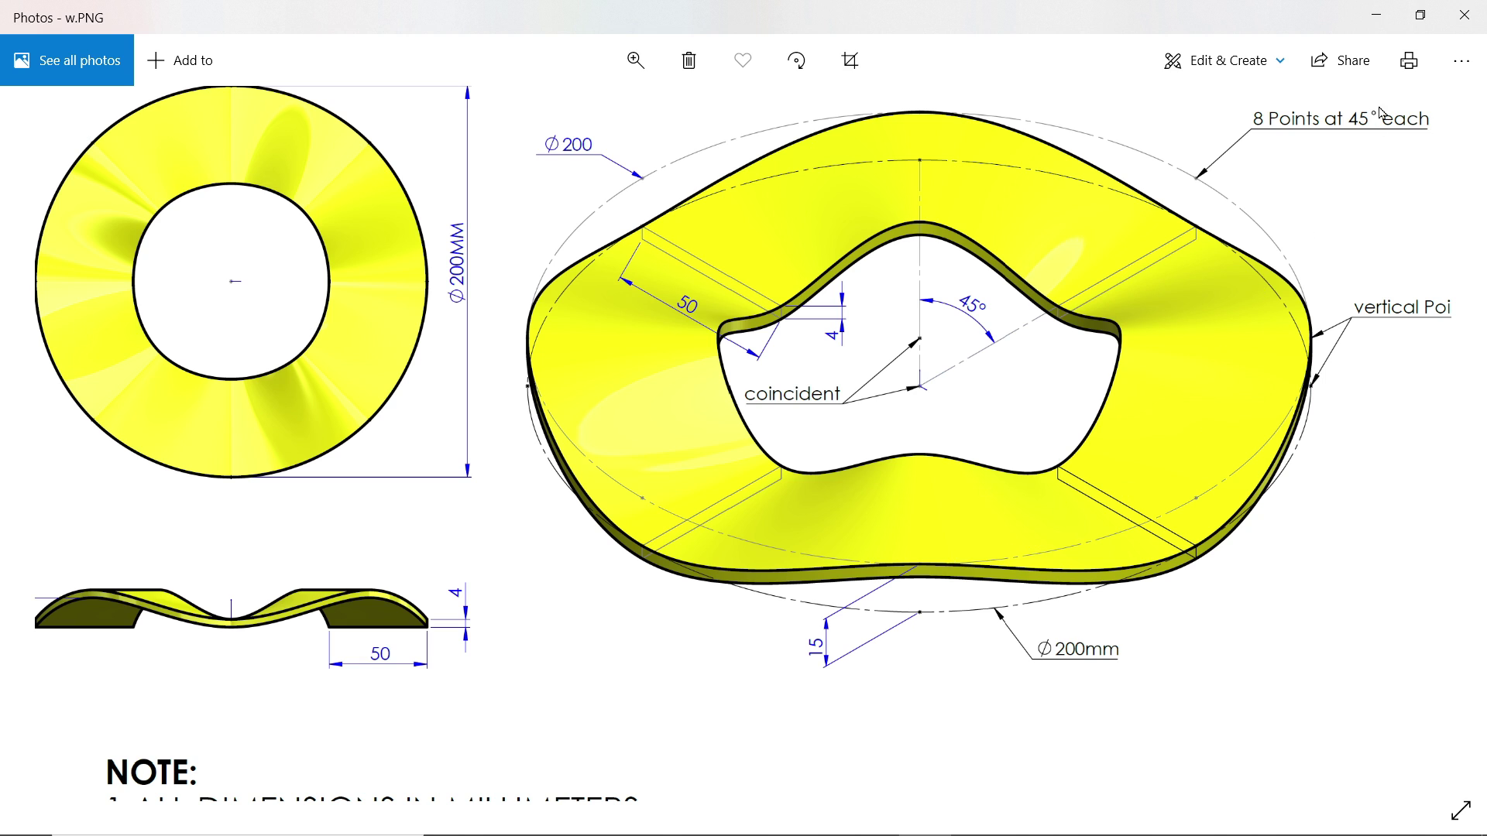
Return to SOLIDWORKS and start a corner-rectangle sketch on the Front Plane.
click(1384, 17)
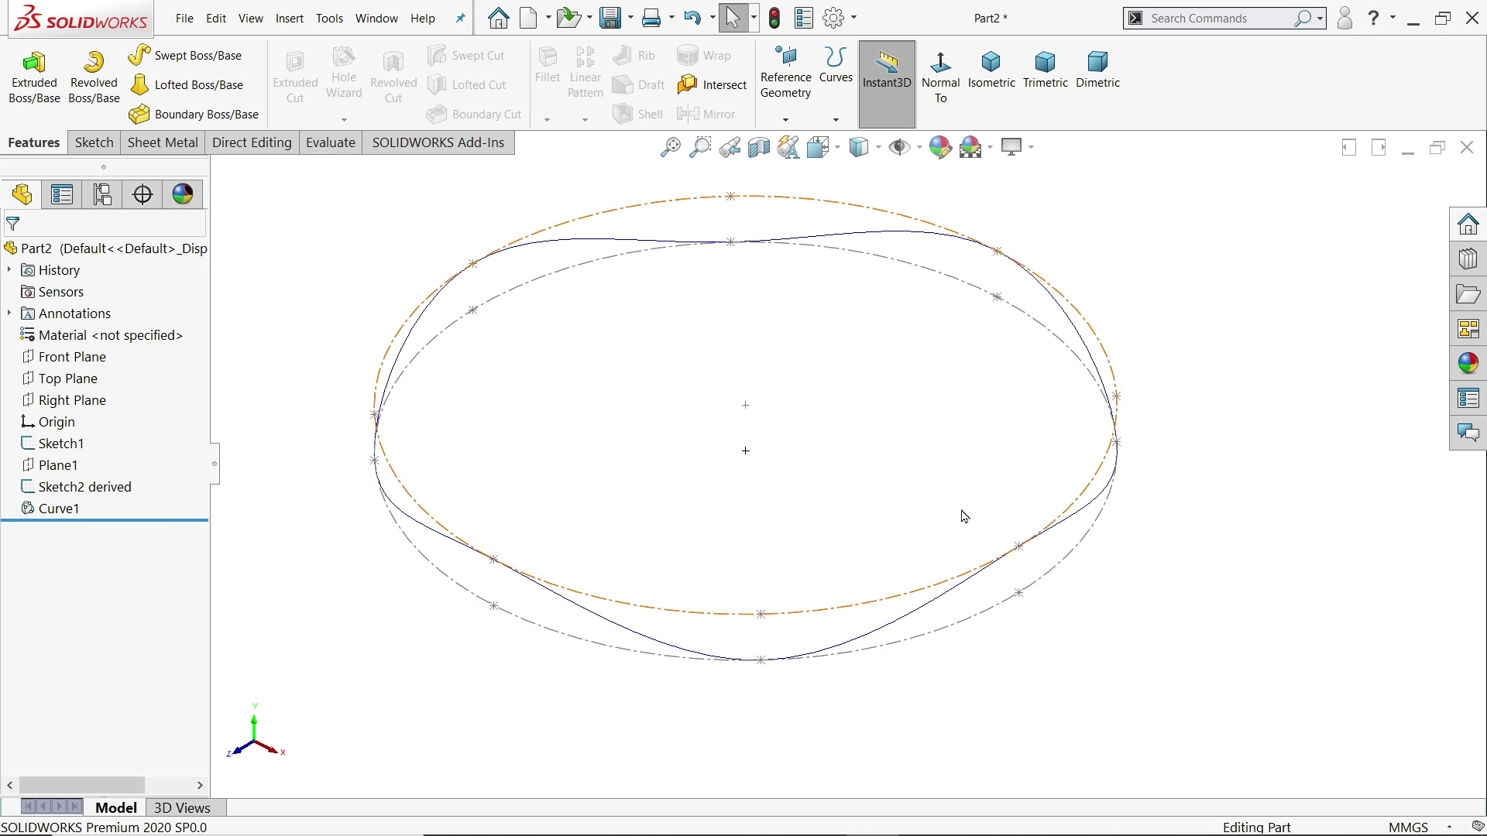
click(72, 361)
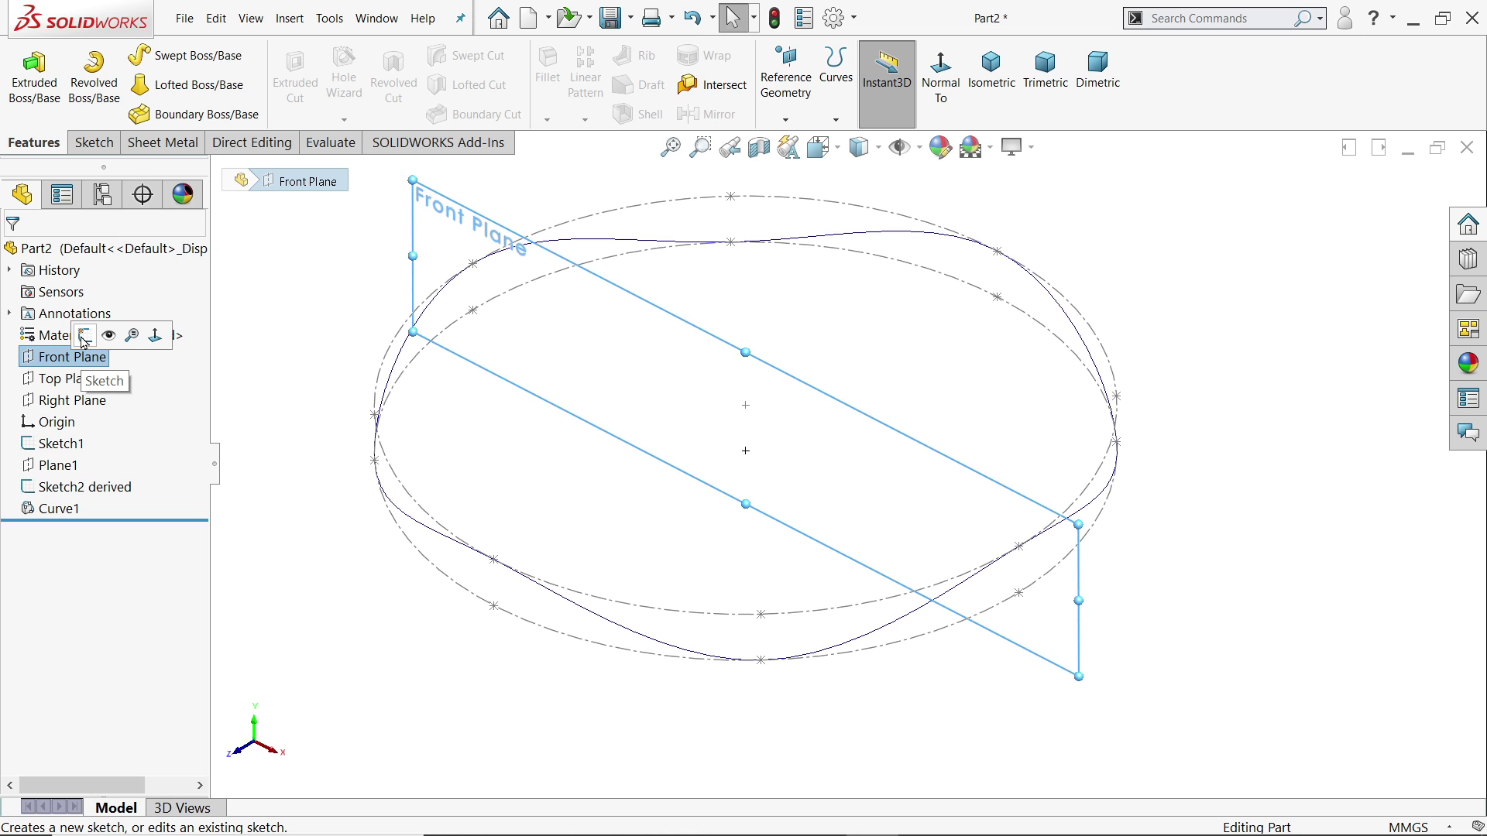
click(85, 338)
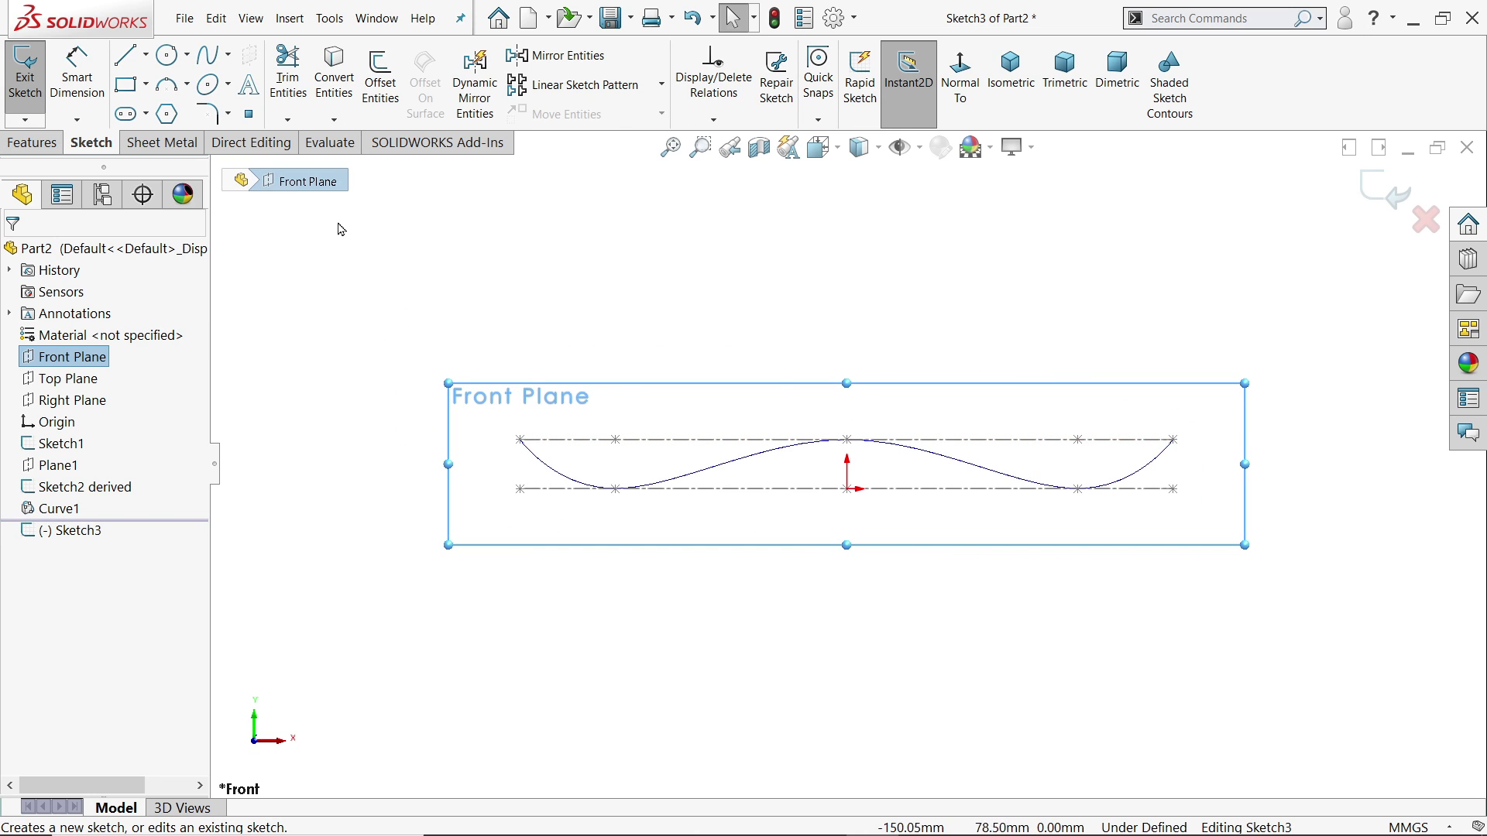
click(230, 126)
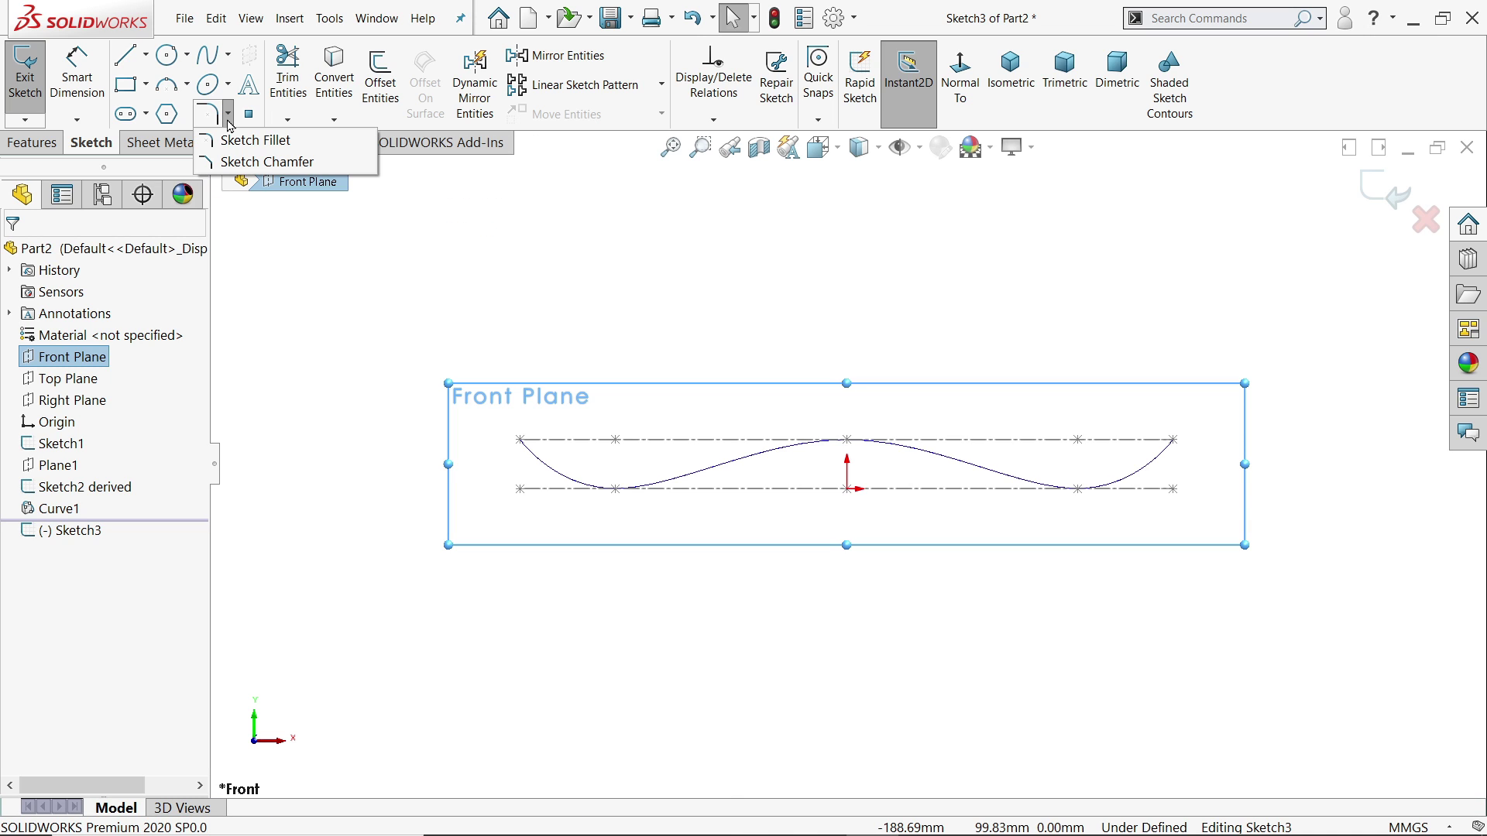
click(146, 84)
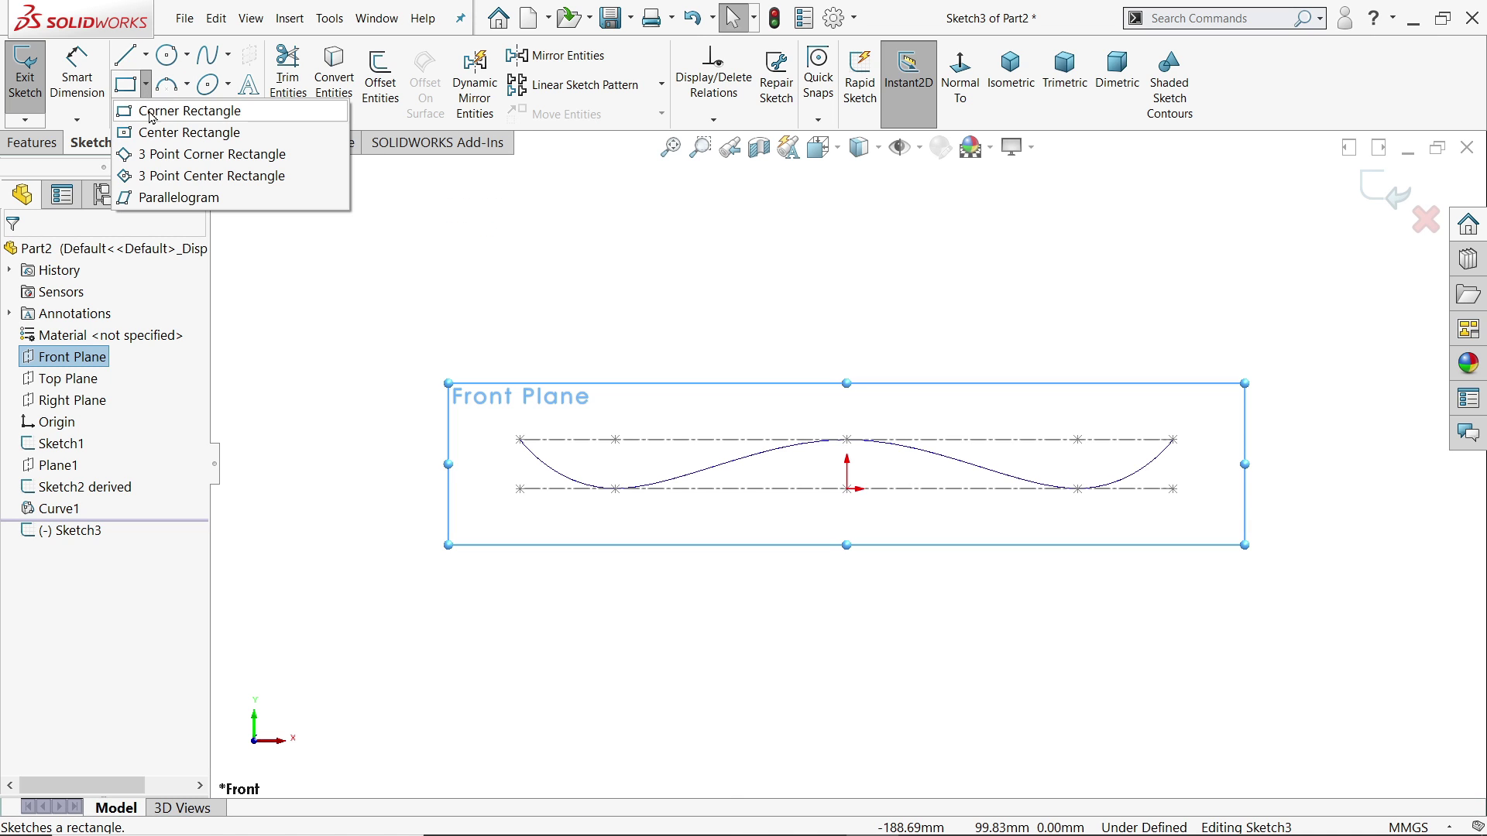
click(157, 117)
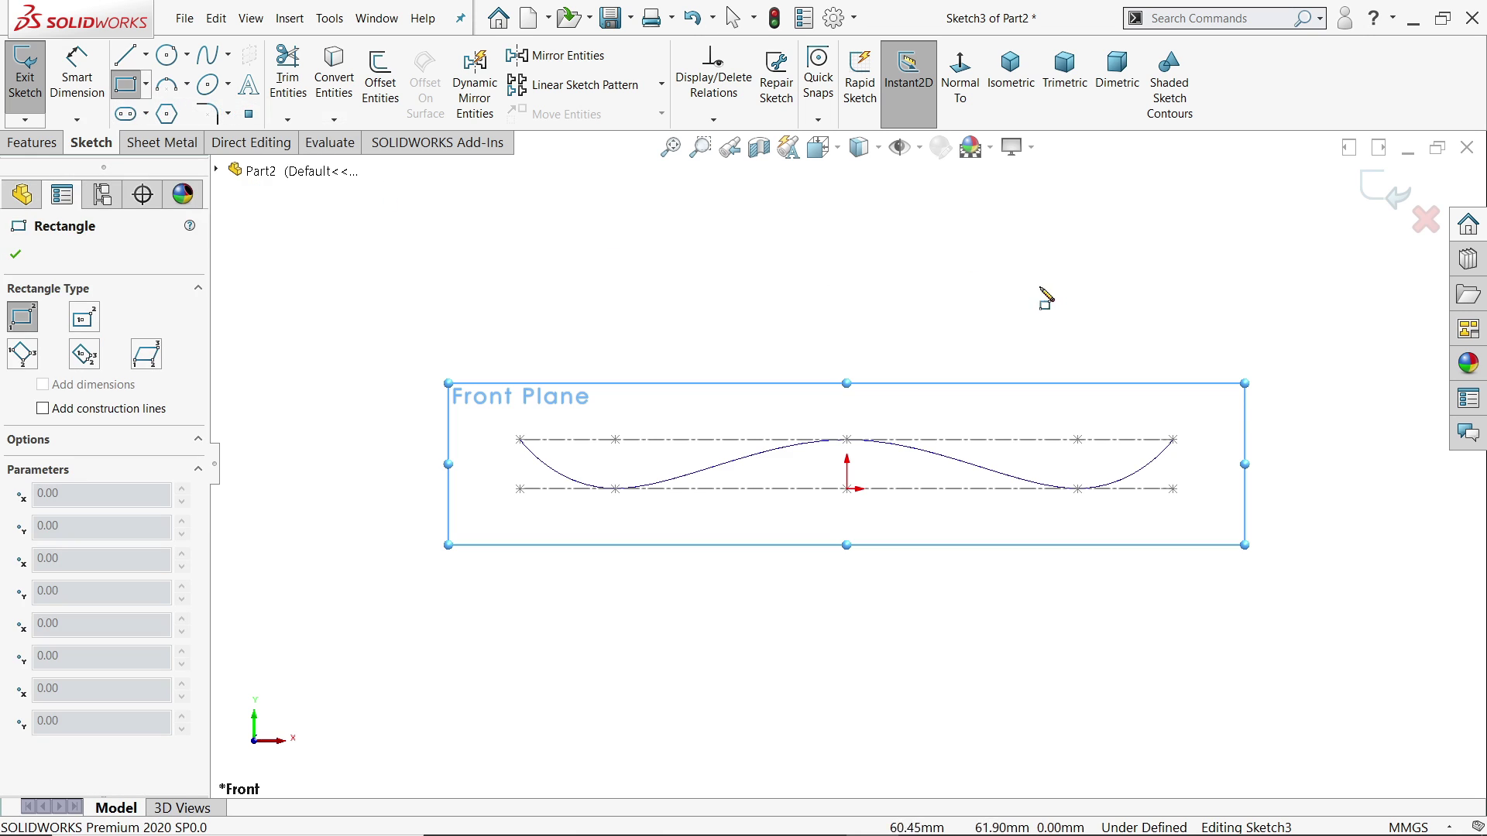
Draw a 4 mm high, 50 mm wide rectangle starting on the wavy curve.
middle_drag(1039, 292, 1019, 395)
scroll(1145, 514, down, 4)
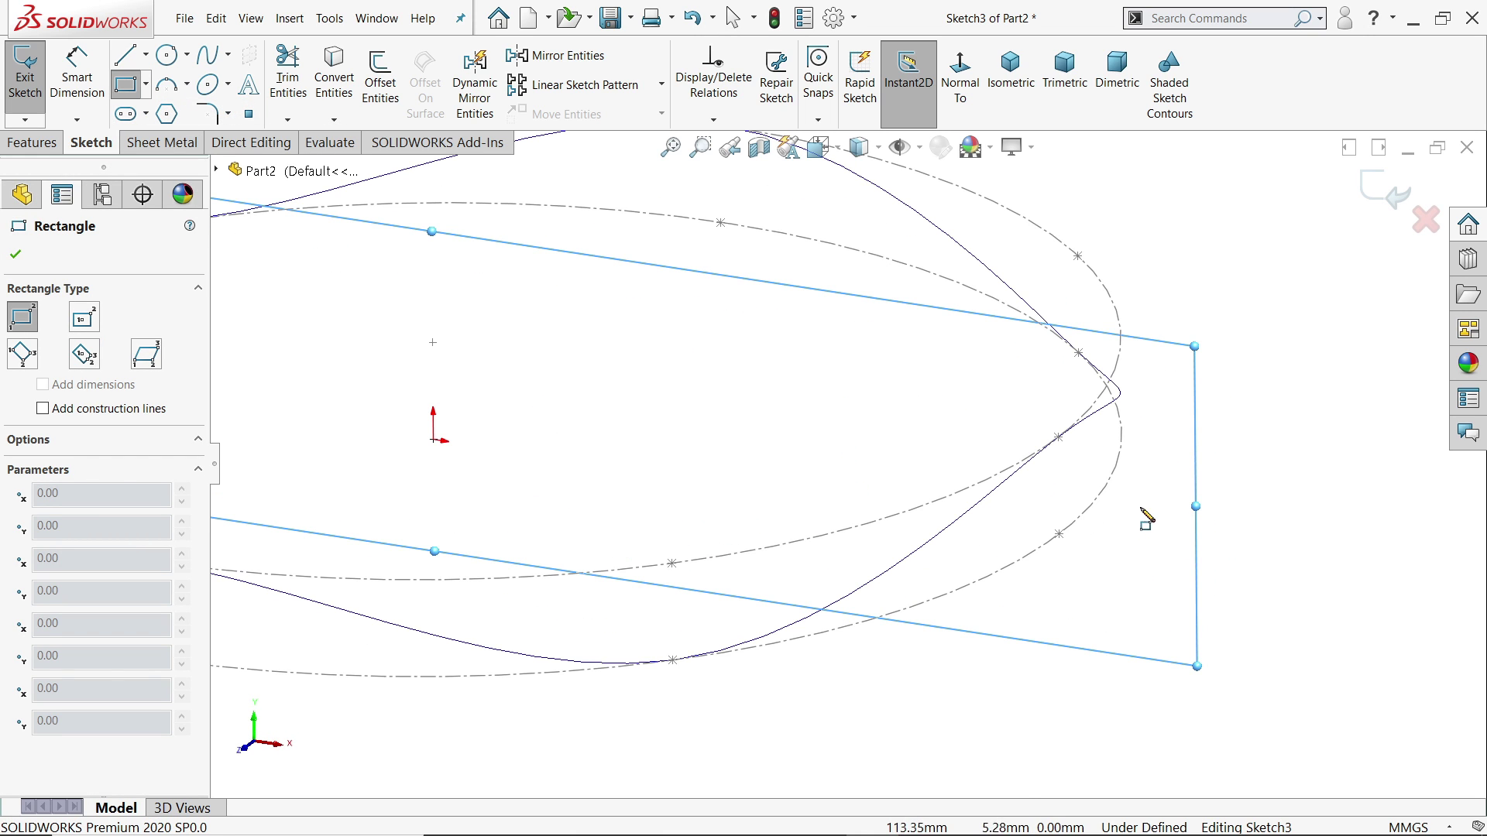
click(1058, 437)
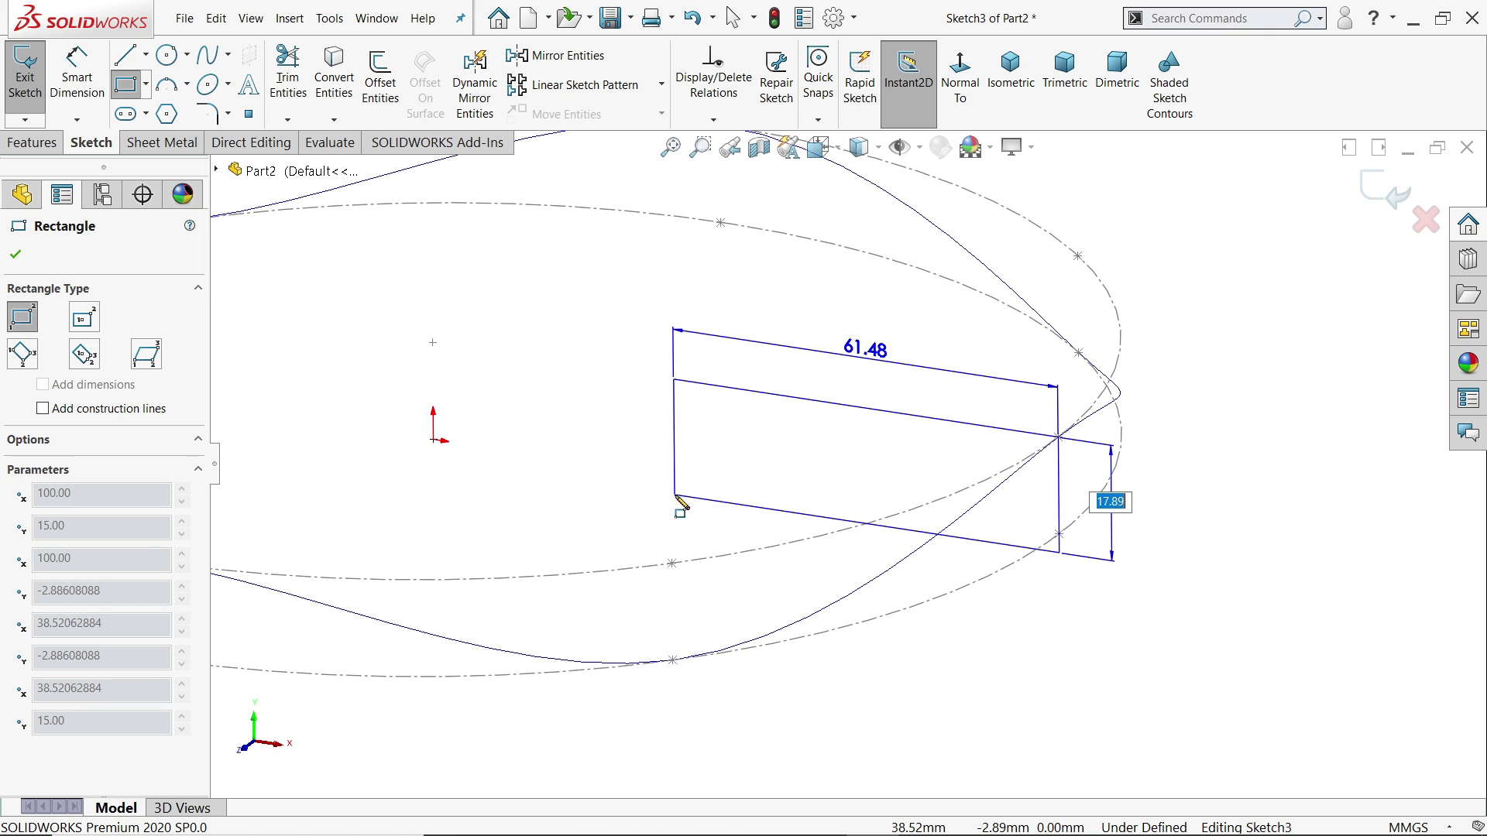
text(4)
key(Tab)
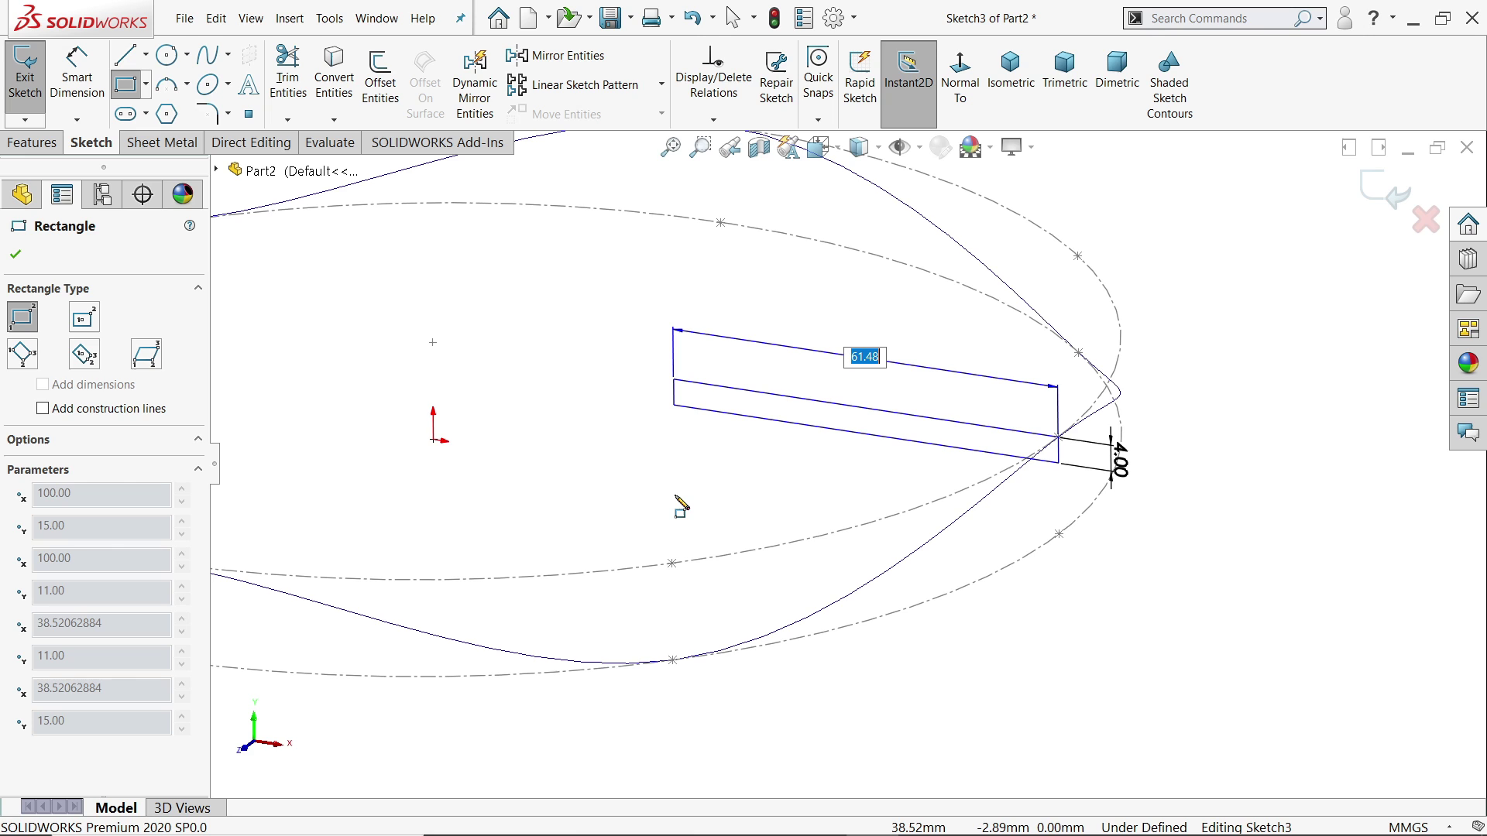
text(50)
key(Return)
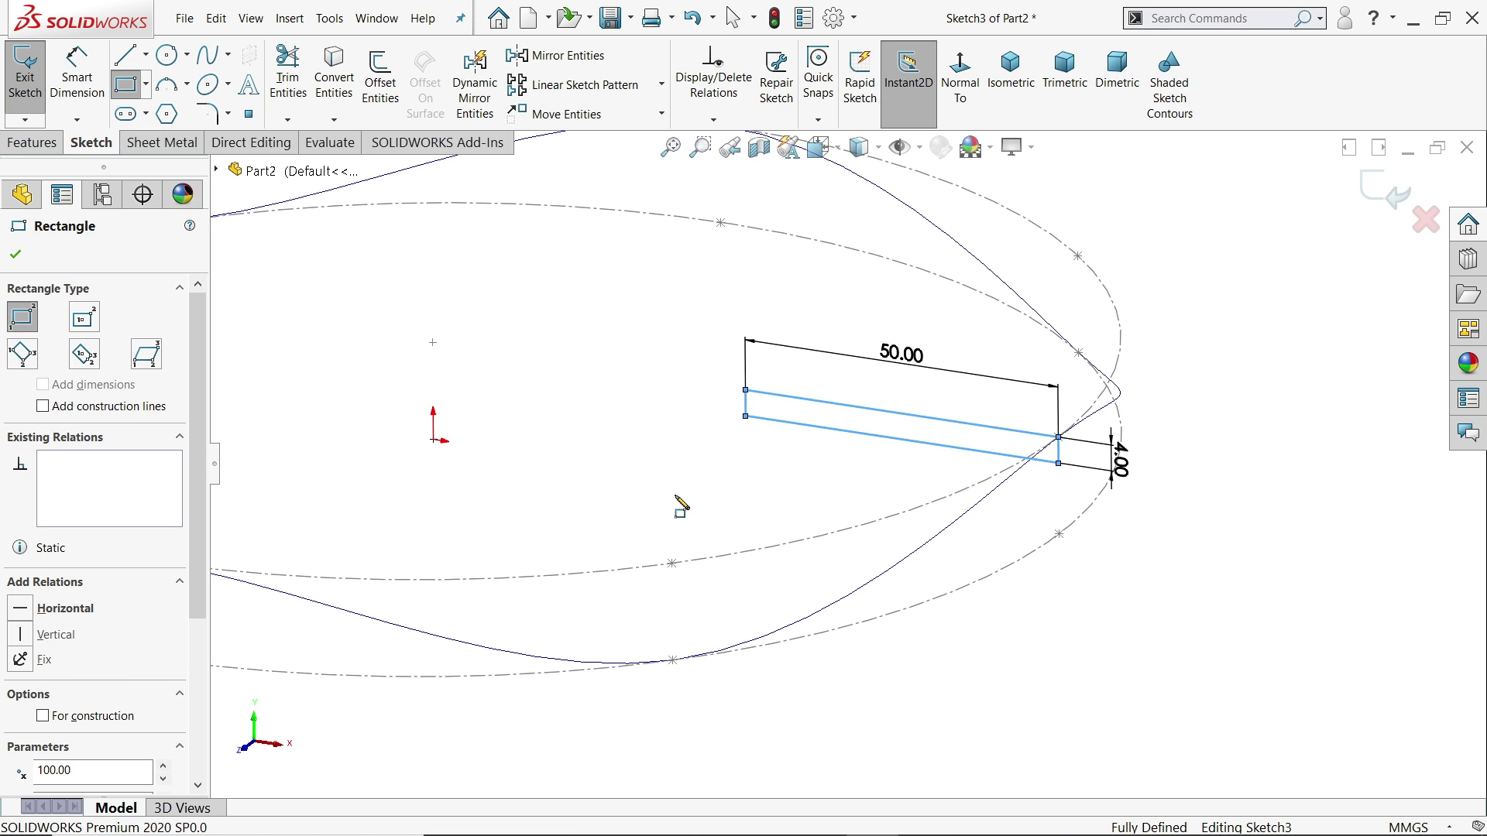
right_click(681, 405)
click(713, 406)
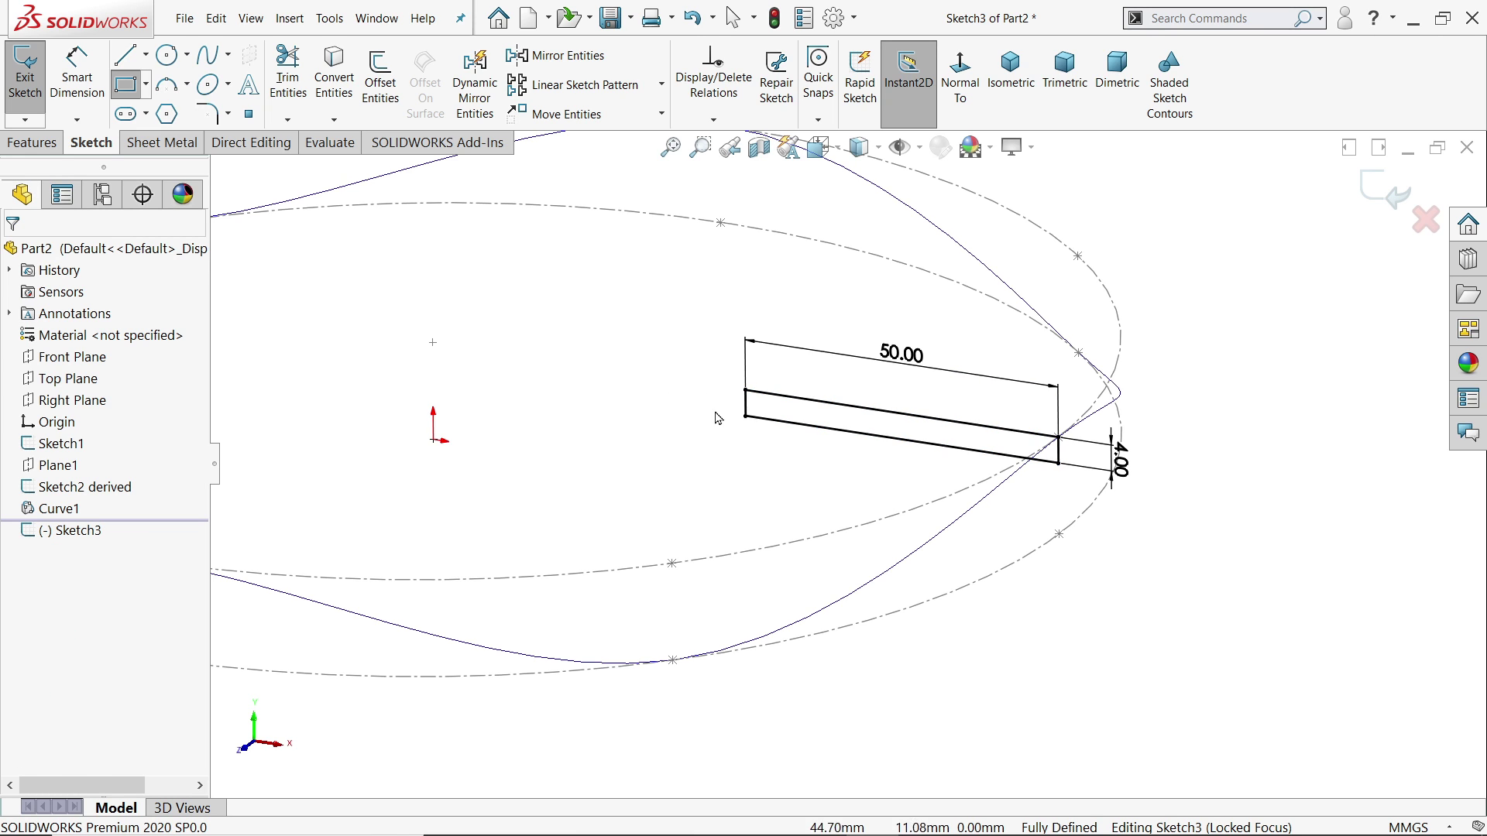
scroll(846, 463, up, 3)
mouse_move(939, 496)
middle_down()
mouse_move(929, 454)
mouse_move(896, 491)
mouse_move(899, 542)
middle_up()
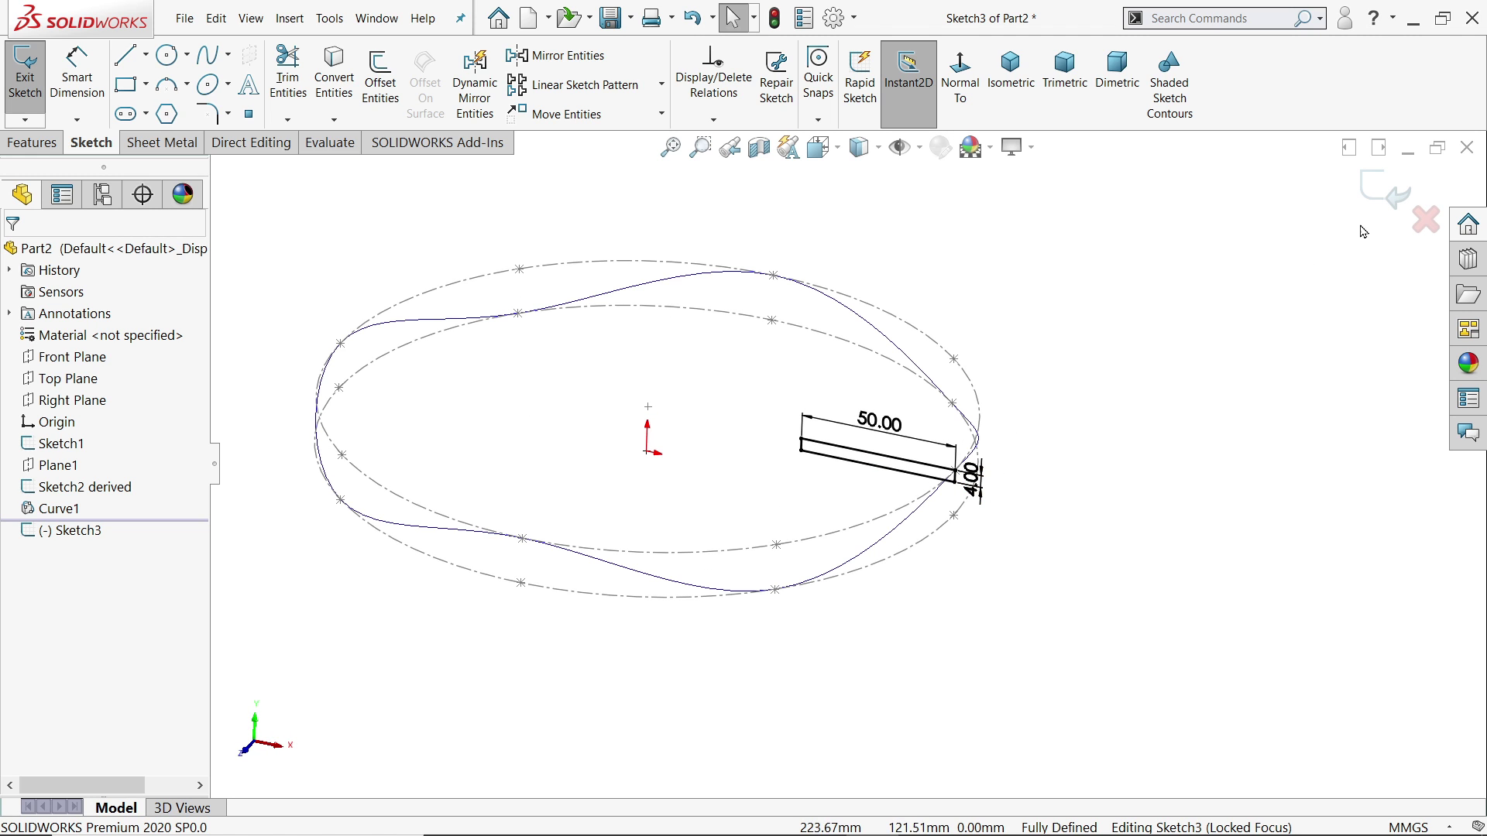
Close Sketch3, derive a copy on the Front Plane and drag it opposite.
click(1386, 199)
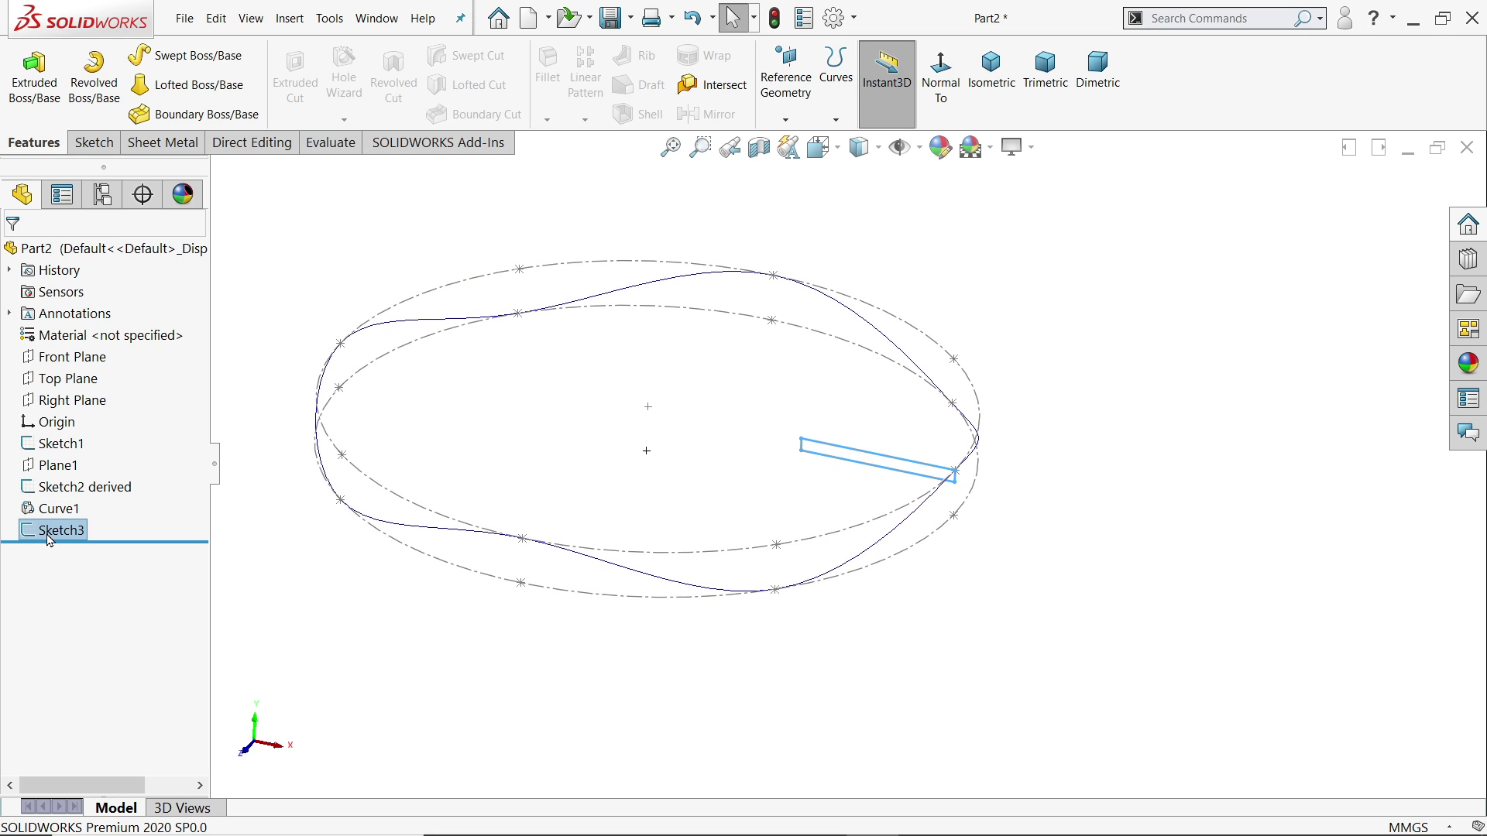
click(71, 363)
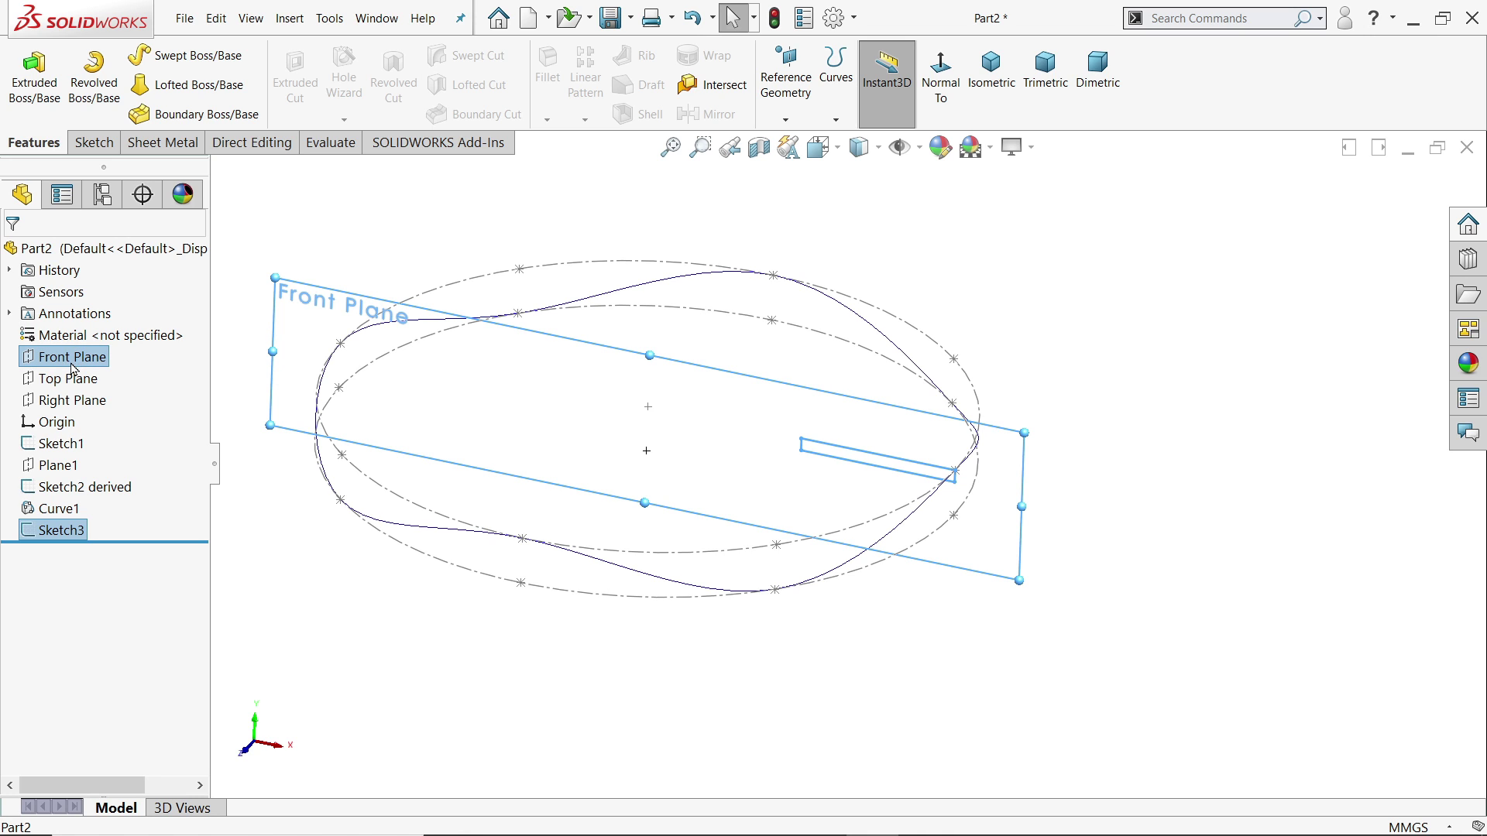
click(303, 21)
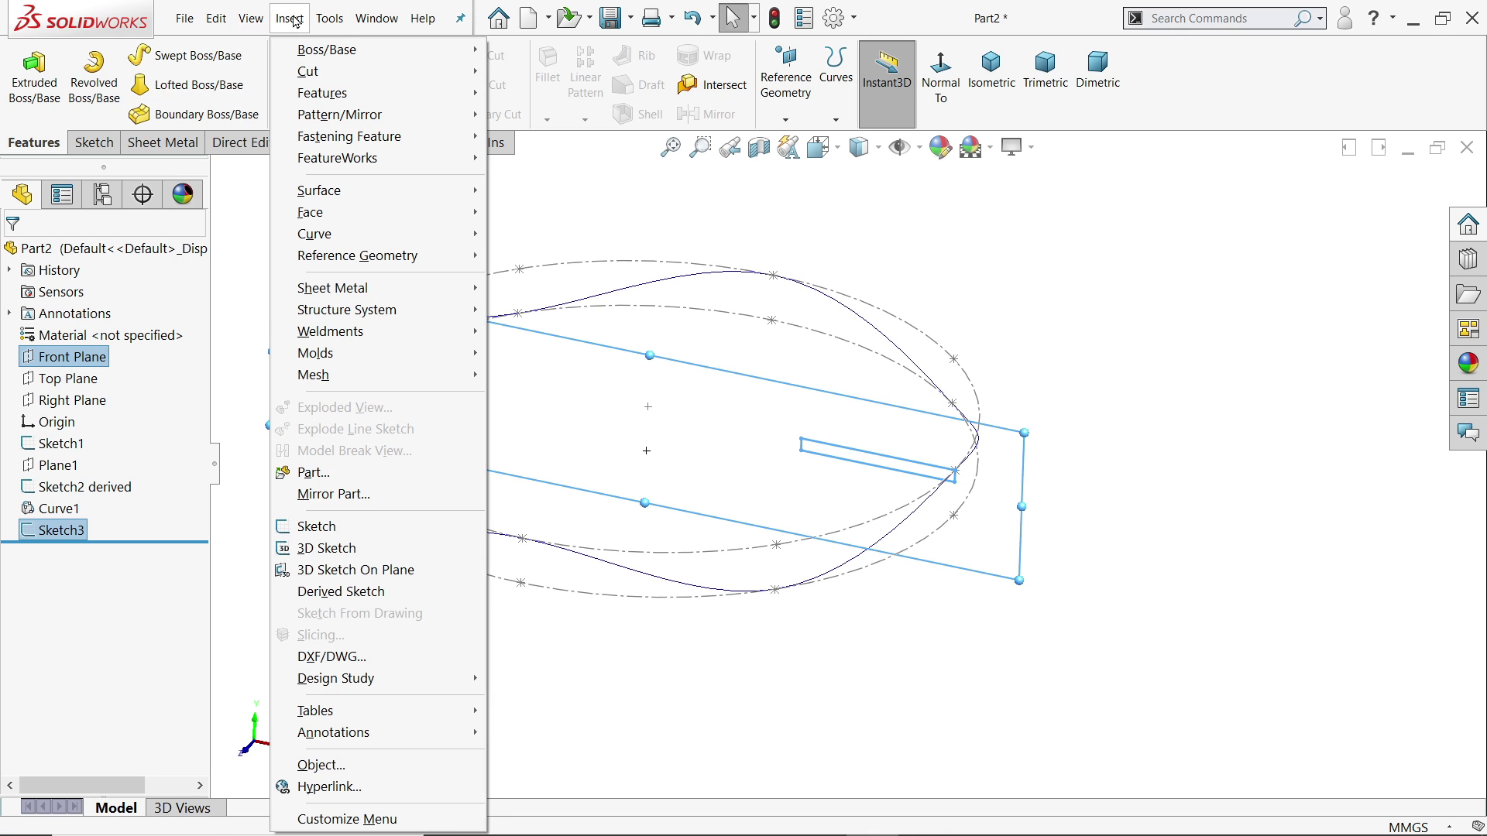
click(321, 592)
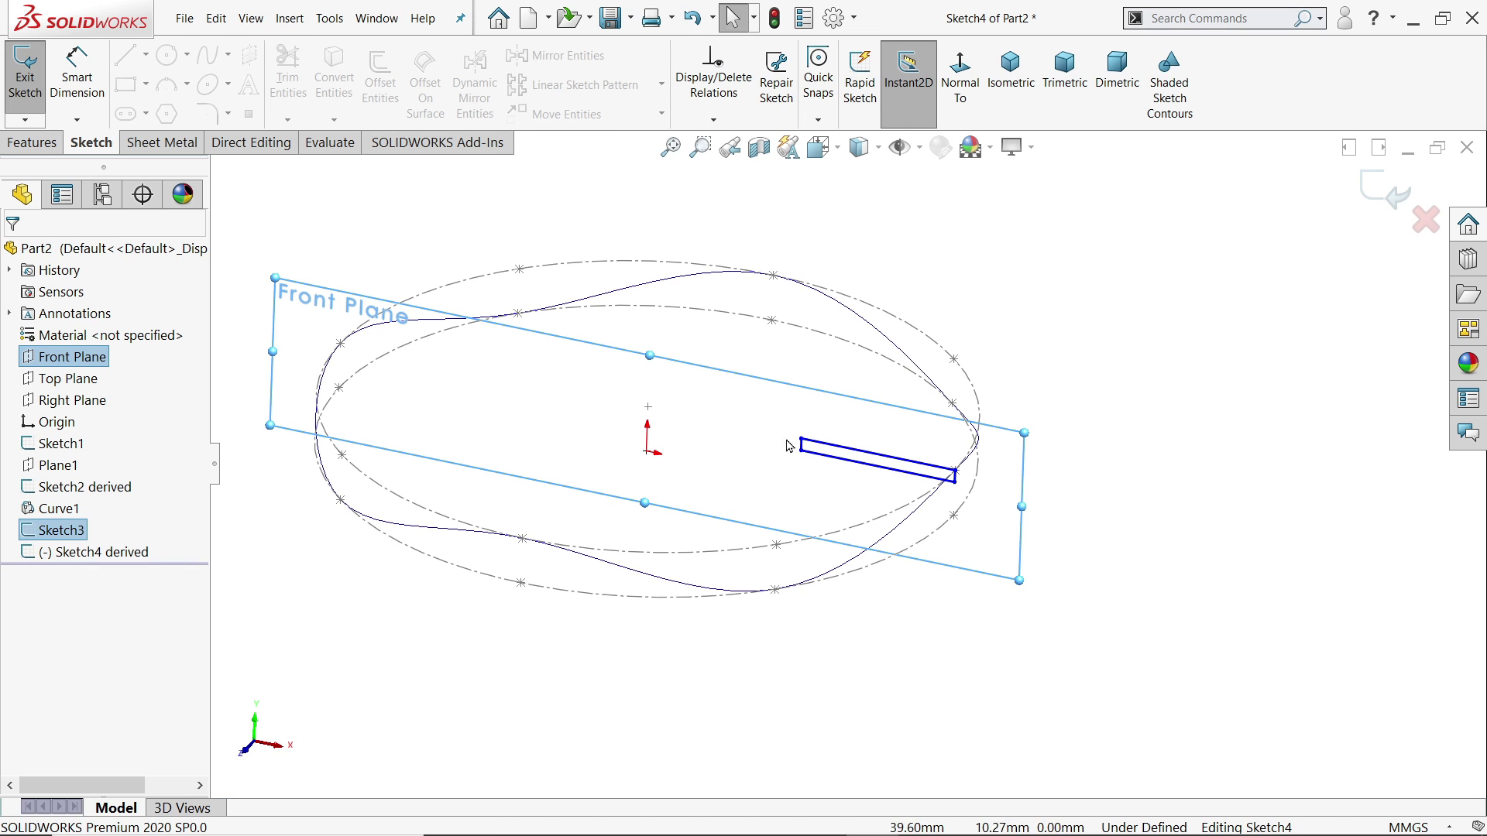
scroll(449, 393, down, 4)
scroll(1118, 522, up, 3)
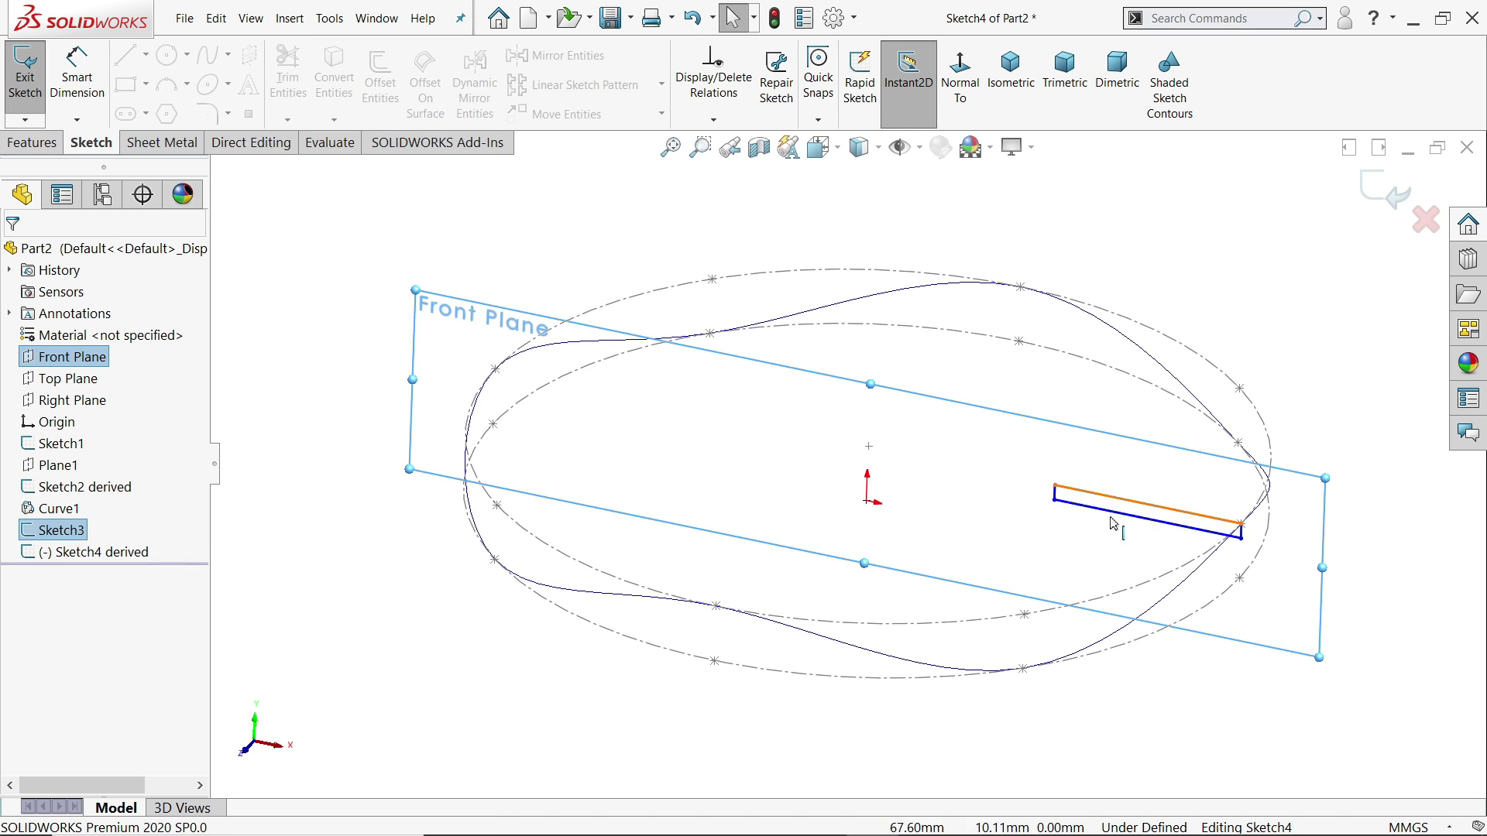
mouse_move(1057, 488)
mouse_down()
mouse_move(901, 483)
mouse_move(496, 377)
mouse_up()
Make both rectangles' top edges collinear and close the derived sketch.
click(635, 405)
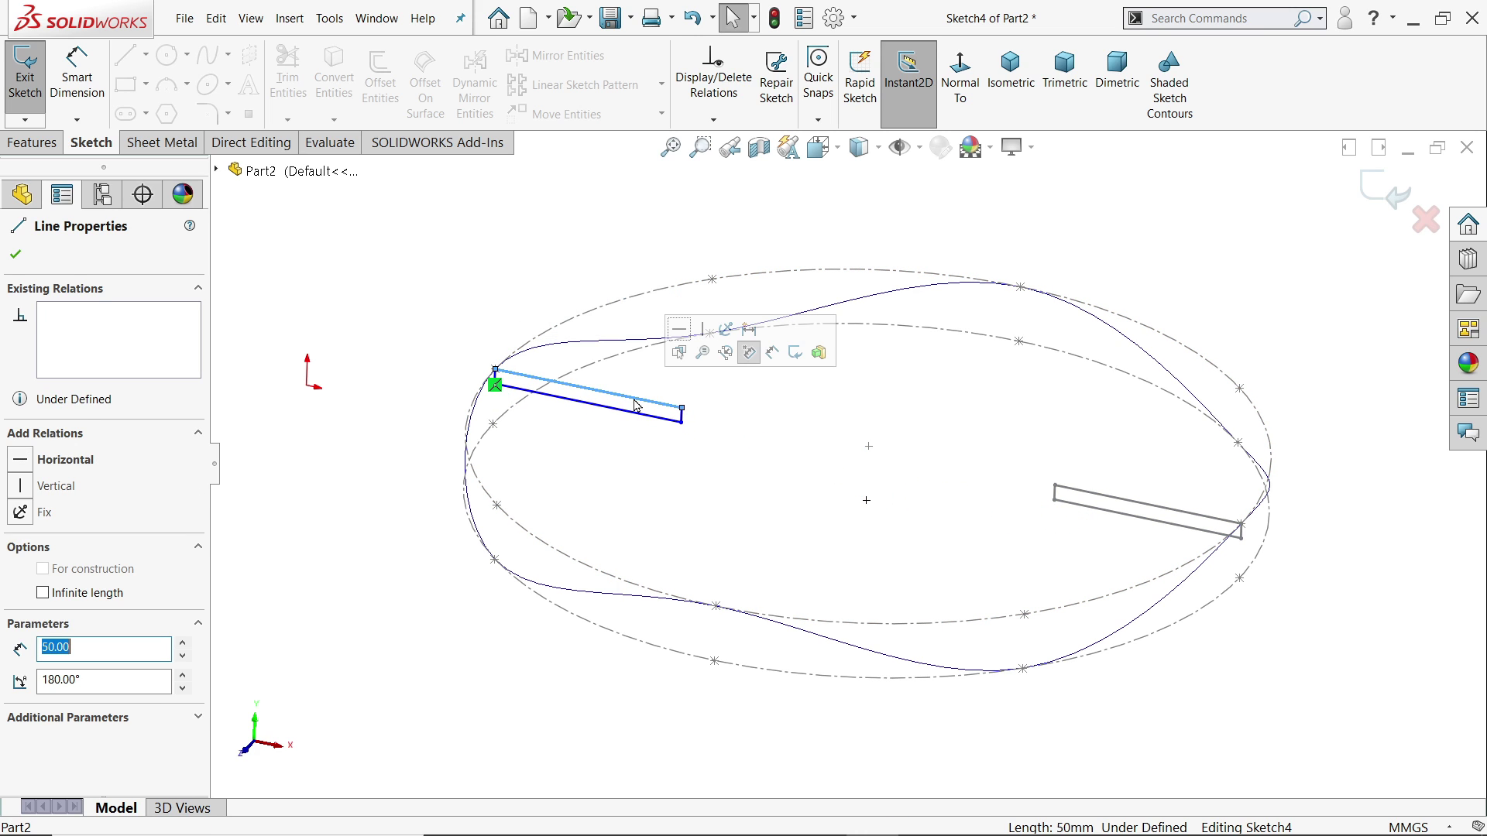
ctrl+click(1083, 496)
click(1126, 427)
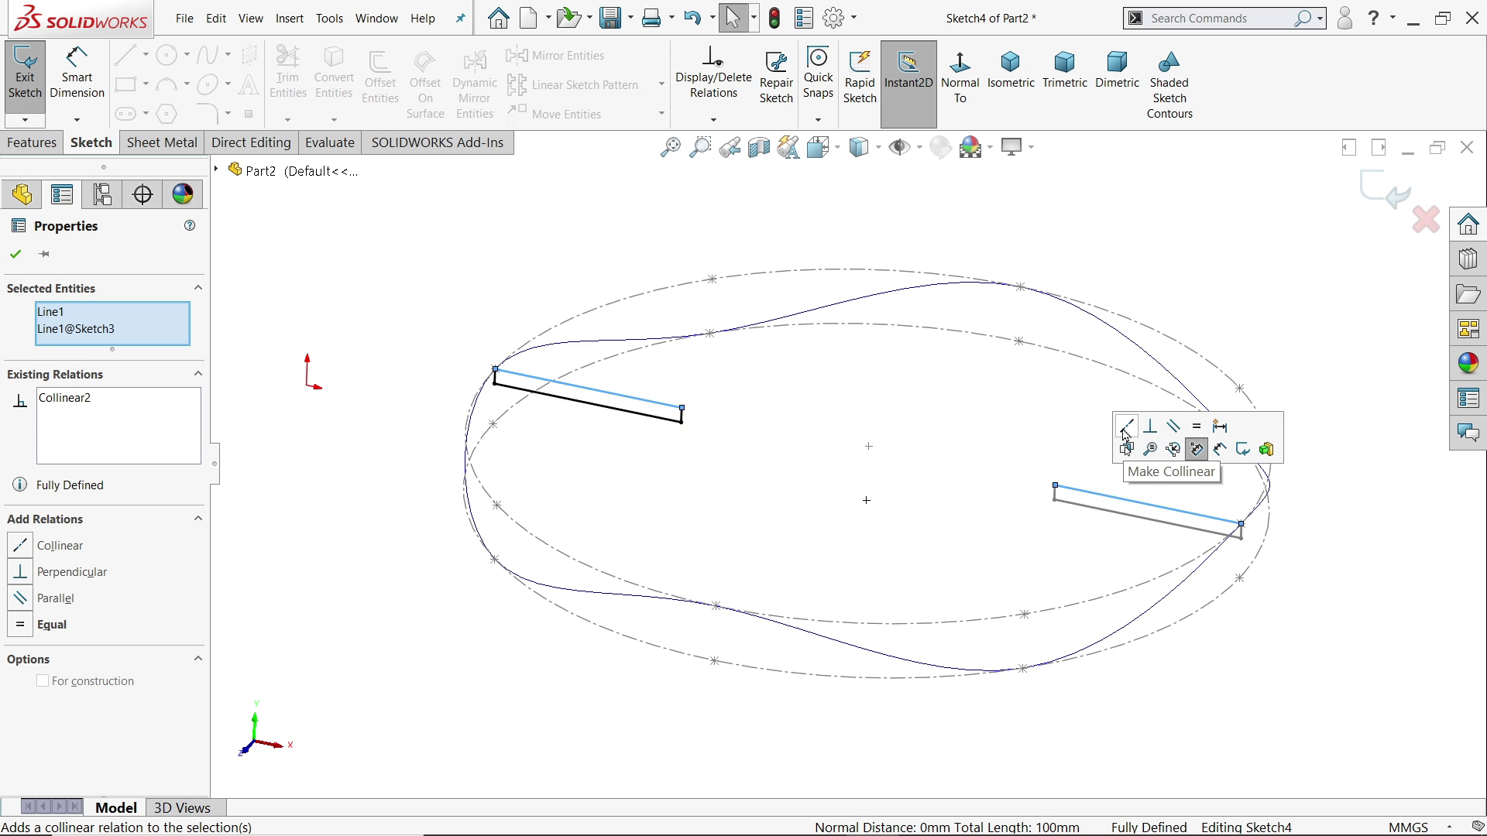
click(719, 229)
mouse_move(800, 442)
middle_down()
mouse_move(760, 448)
mouse_move(770, 484)
mouse_move(824, 464)
middle_up()
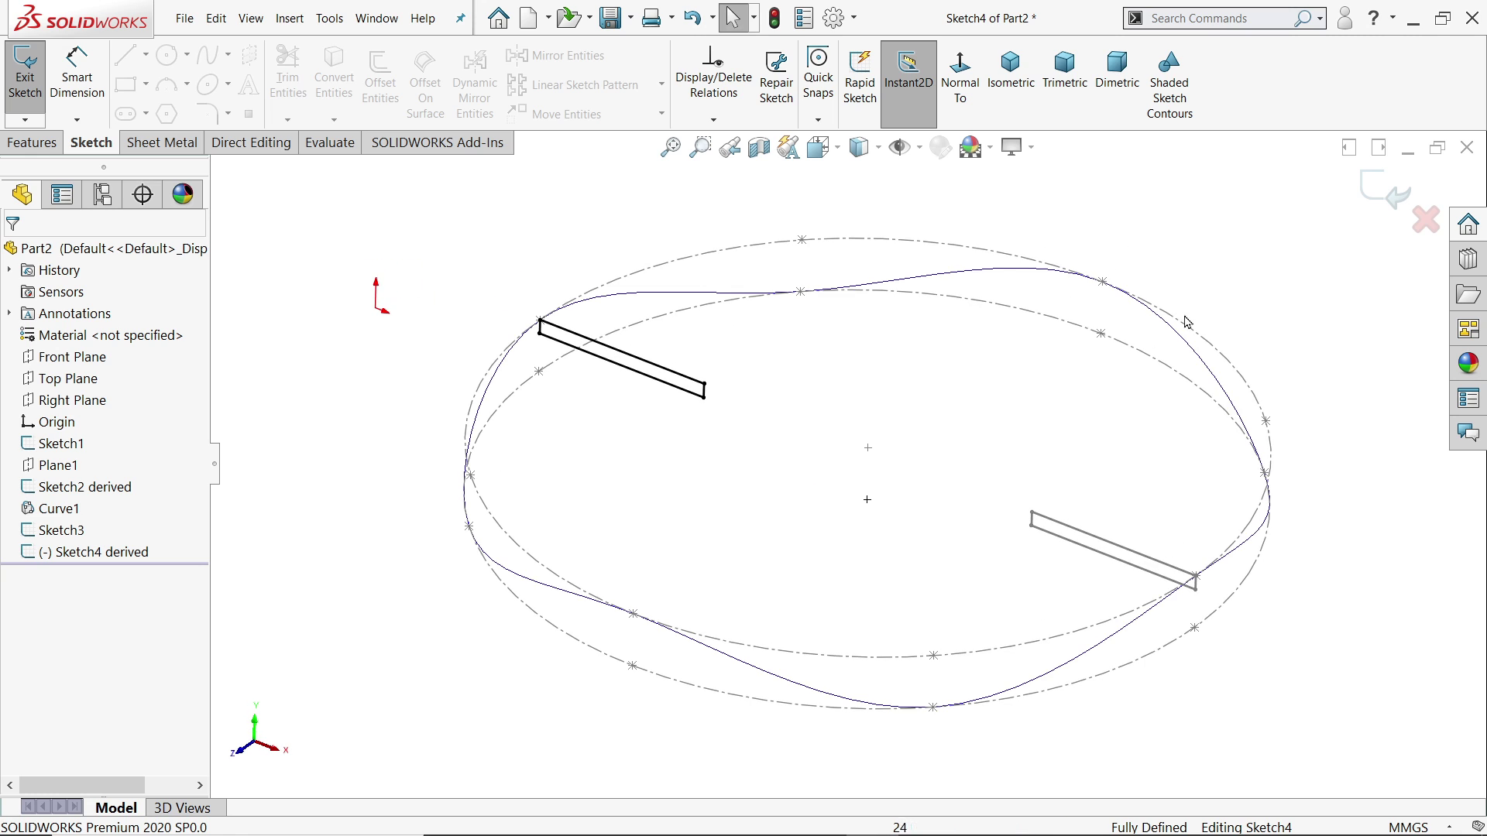
click(1385, 188)
Start a corner-rectangle sketch on the Right Plane.
click(91, 400)
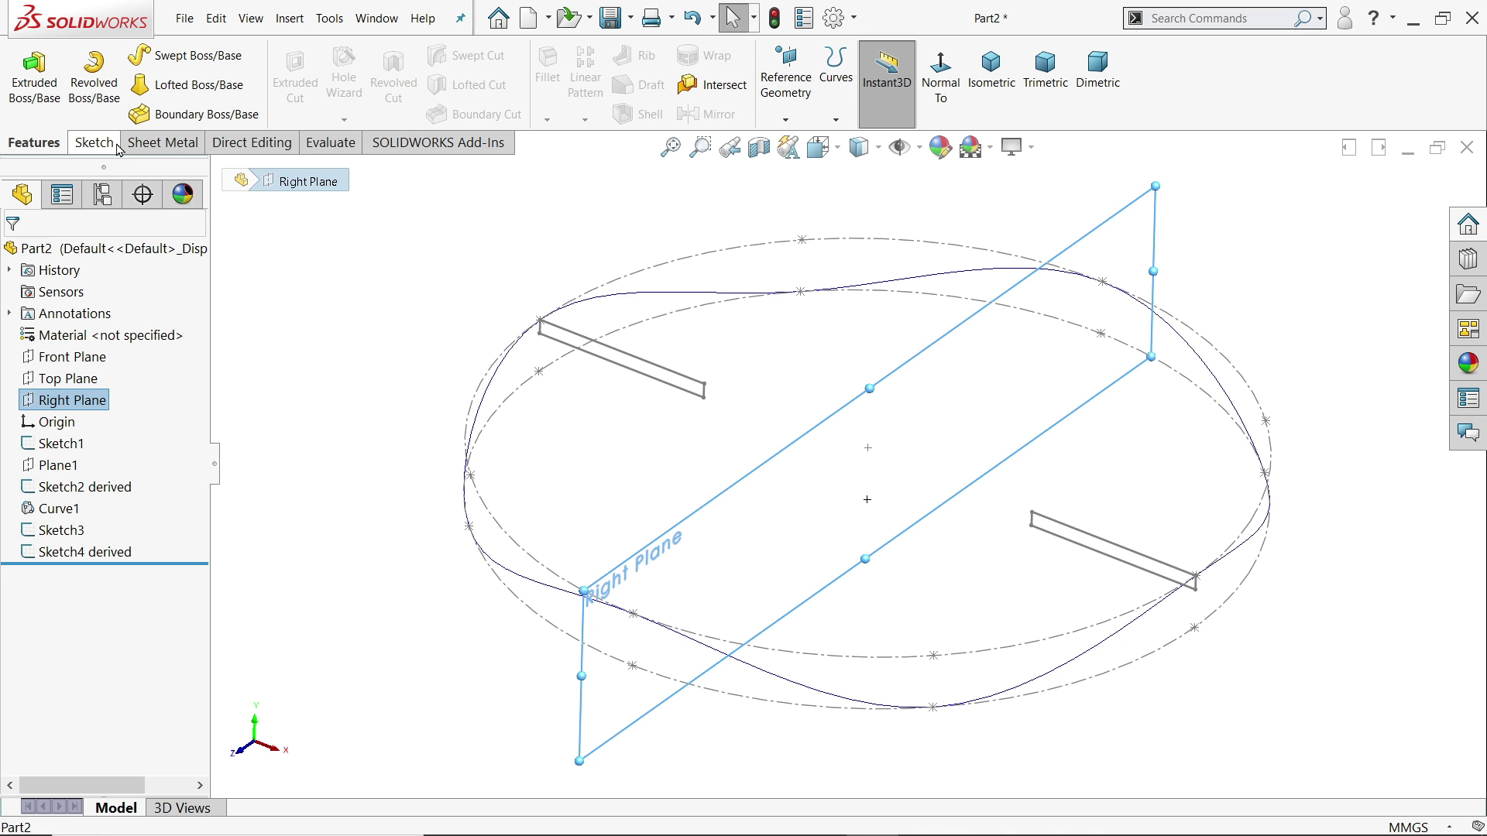
click(91, 143)
click(24, 66)
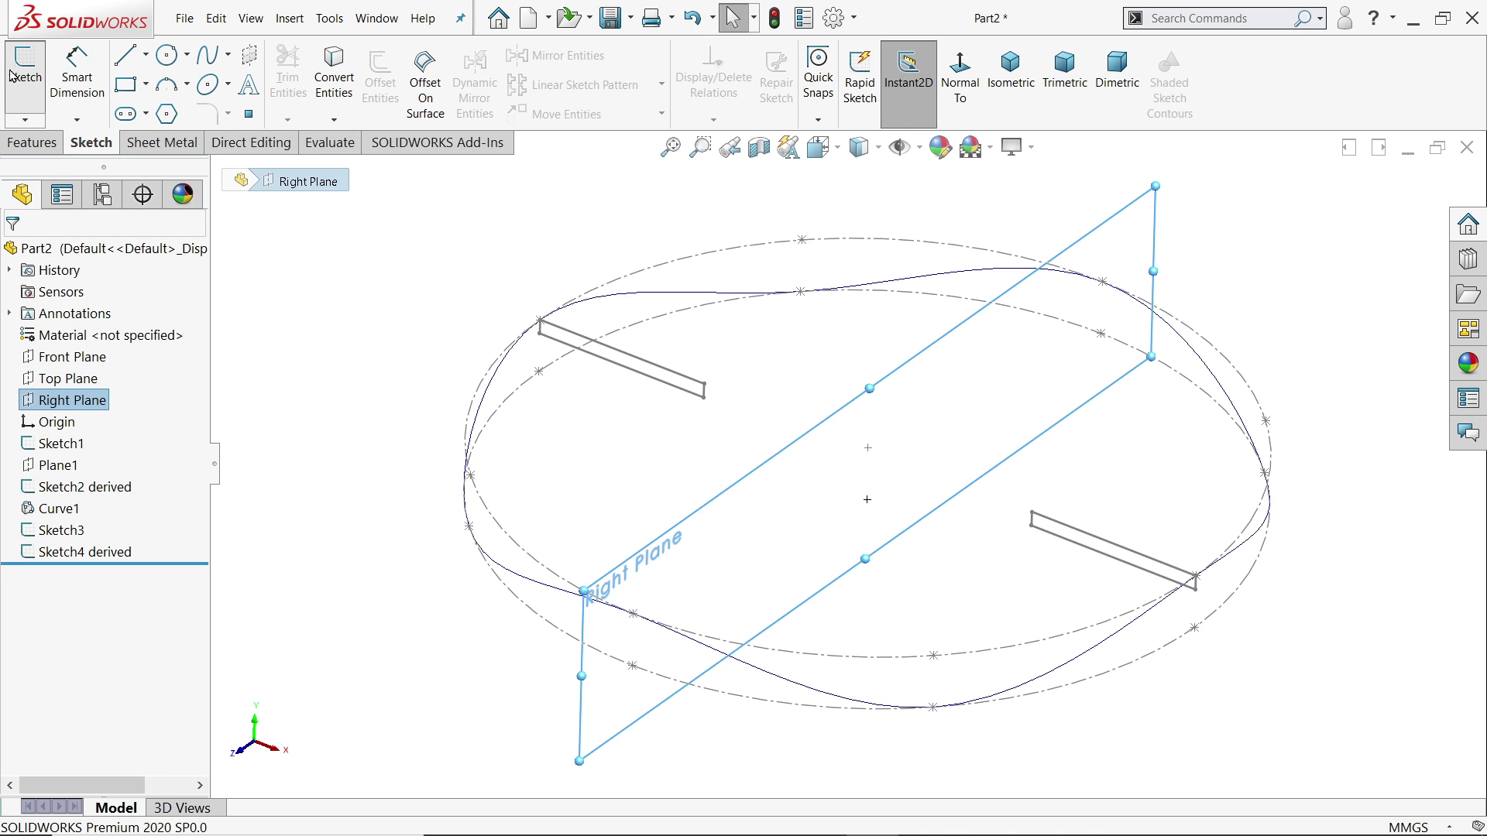
click(126, 85)
scroll(1170, 458, down, 1)
scroll(1168, 454, down, 2)
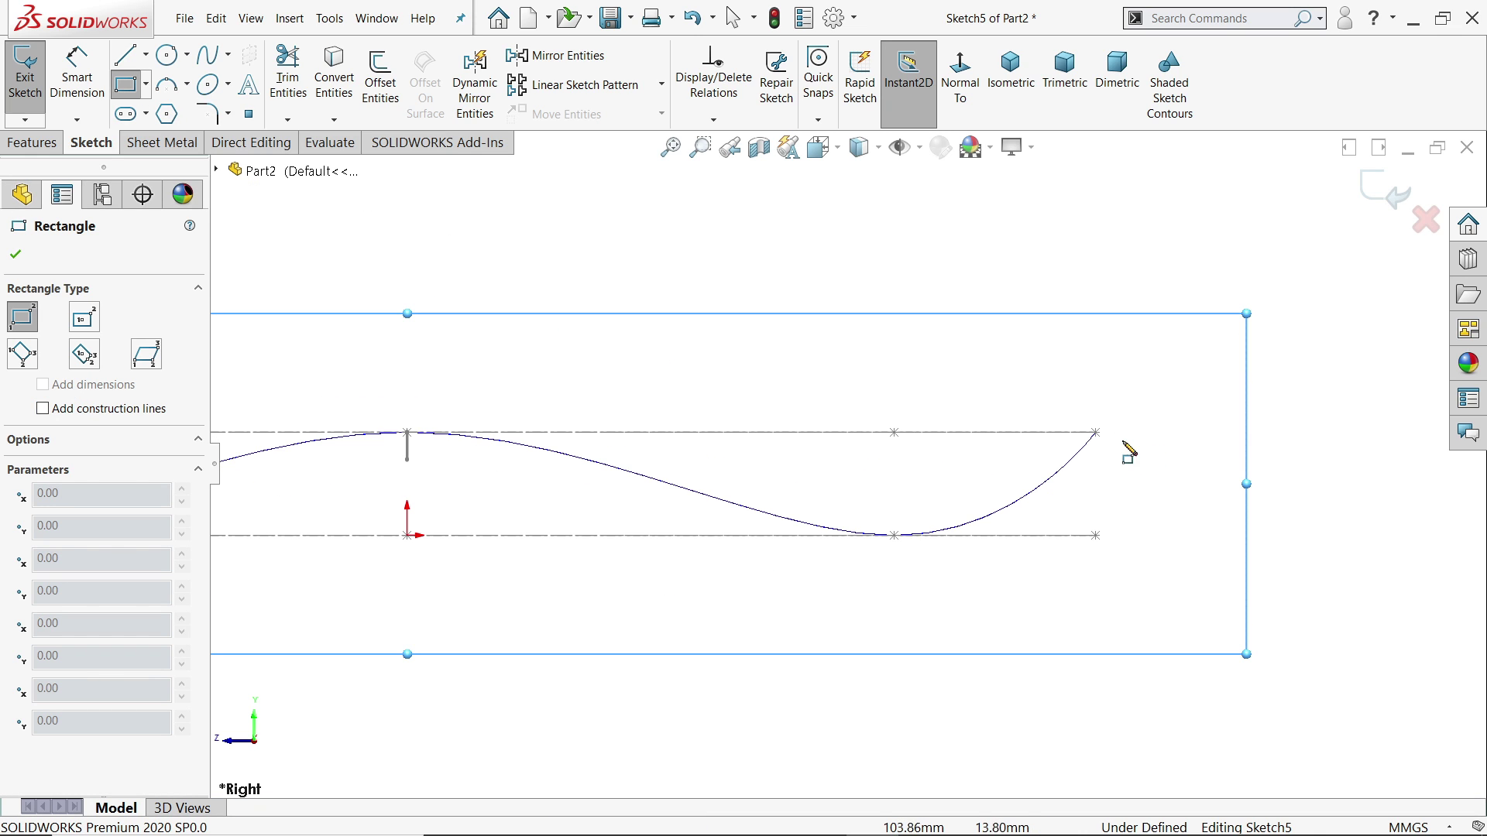
Draw a 4 × 50 mm rectangle from the curve's endpoint and close Sketch5.
click(1096, 432)
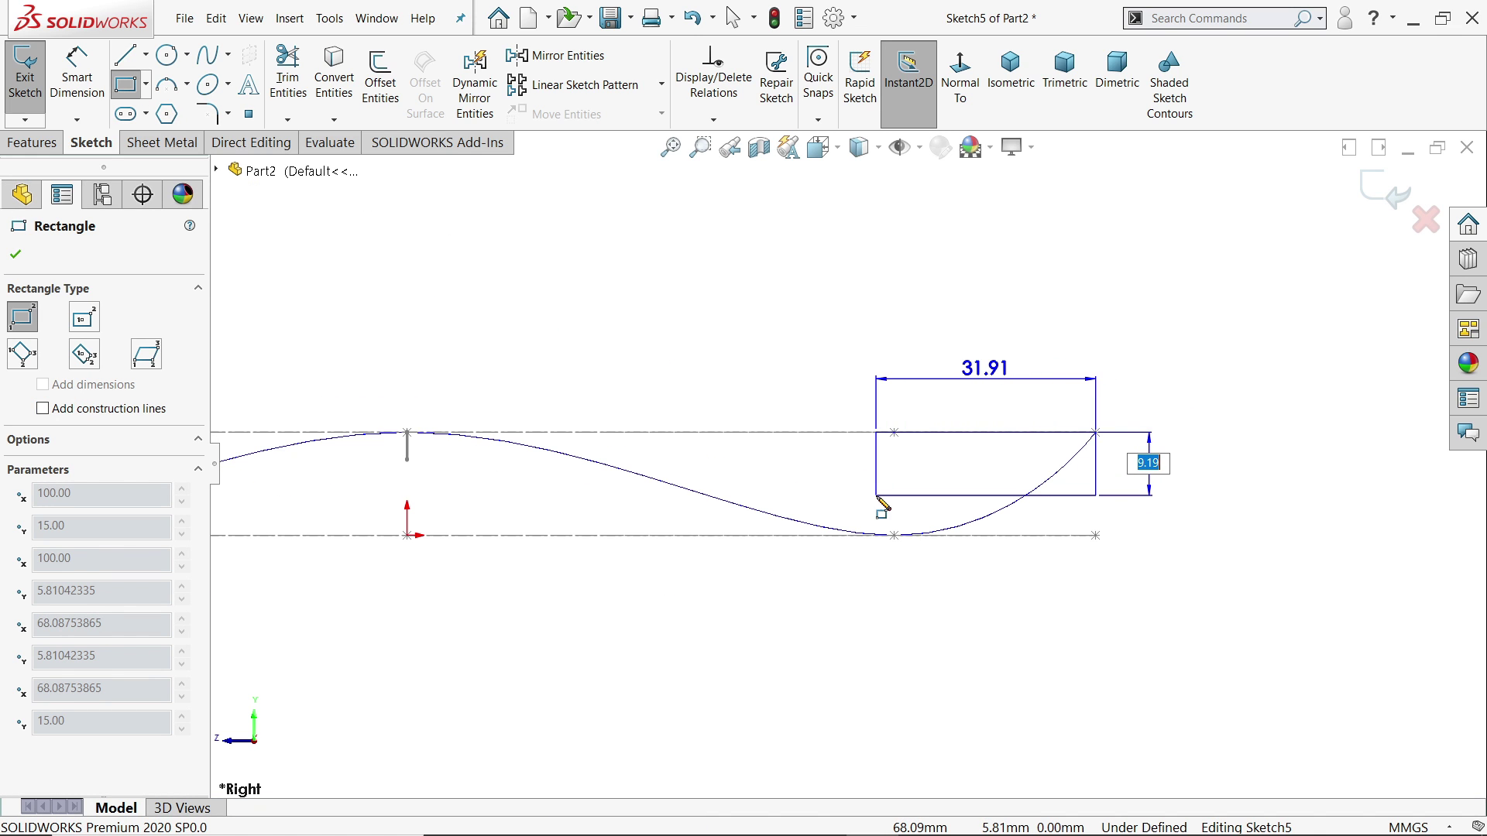
text(4)
key(Return)
text(50)
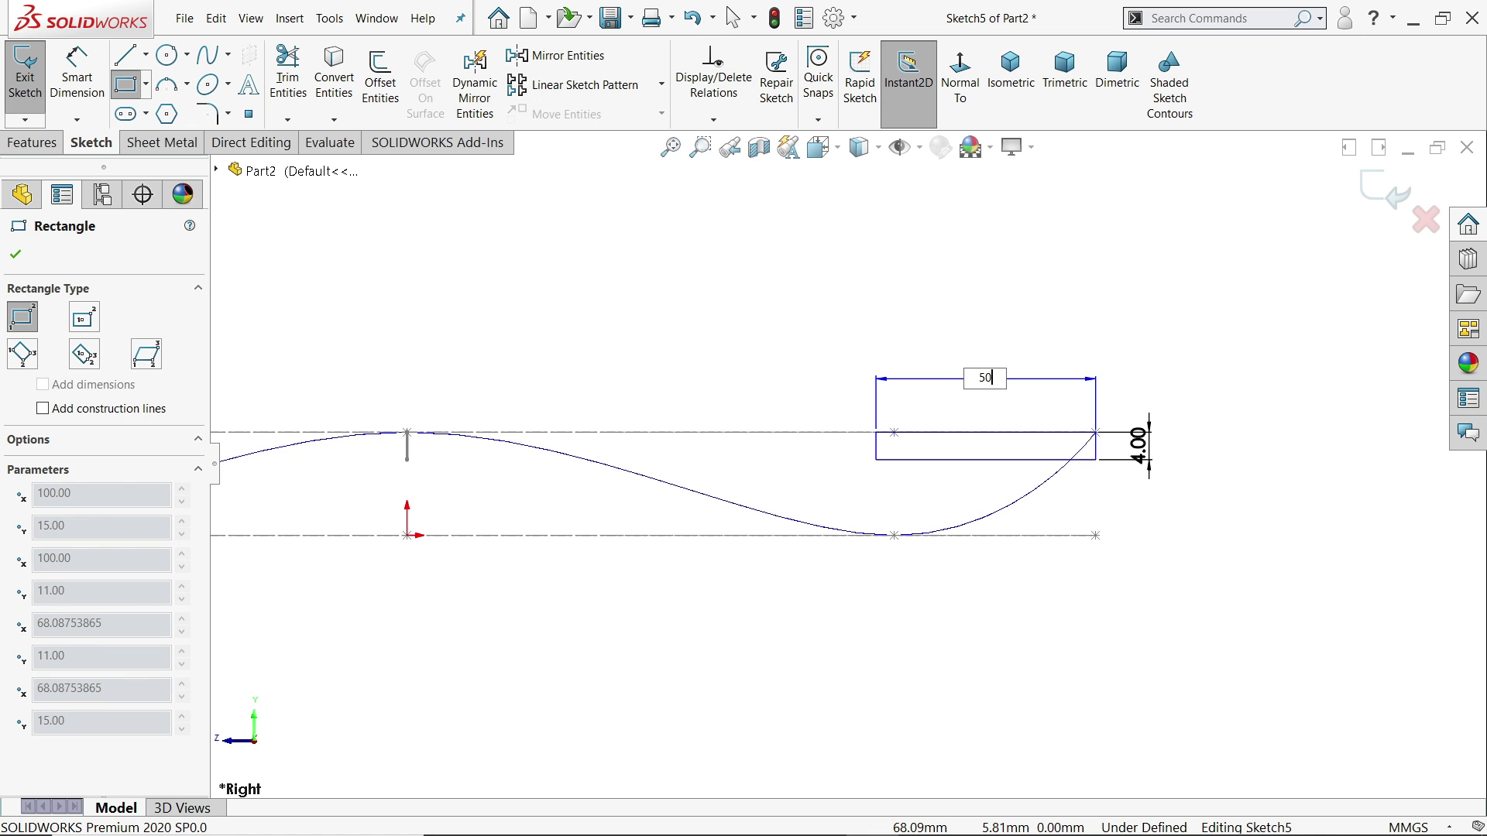
key(Return)
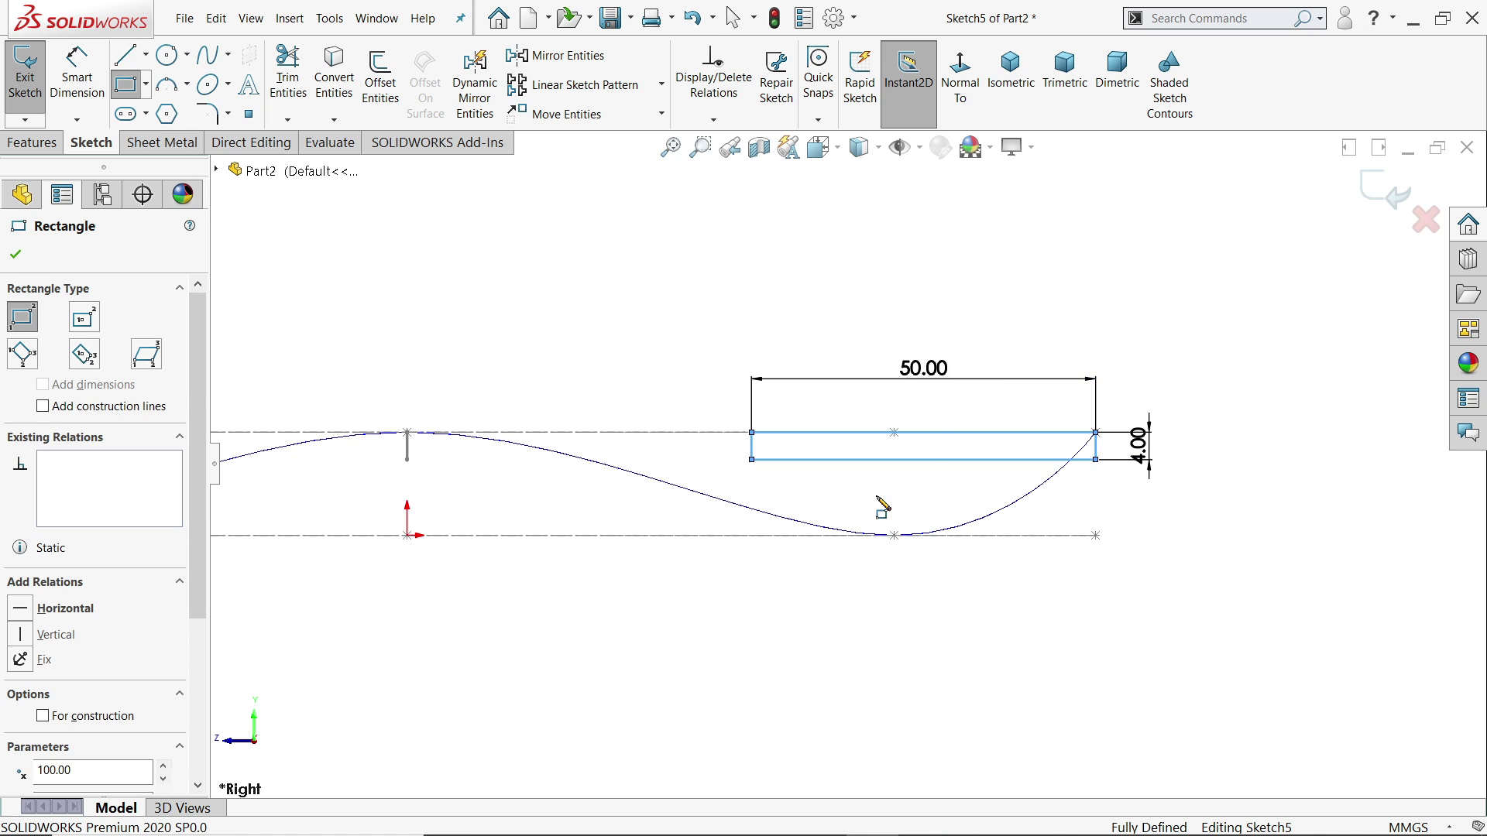
right_click(883, 241)
click(914, 248)
mouse_move(913, 247)
middle_down()
mouse_move(903, 371)
mouse_move(880, 405)
mouse_move(694, 436)
middle_up()
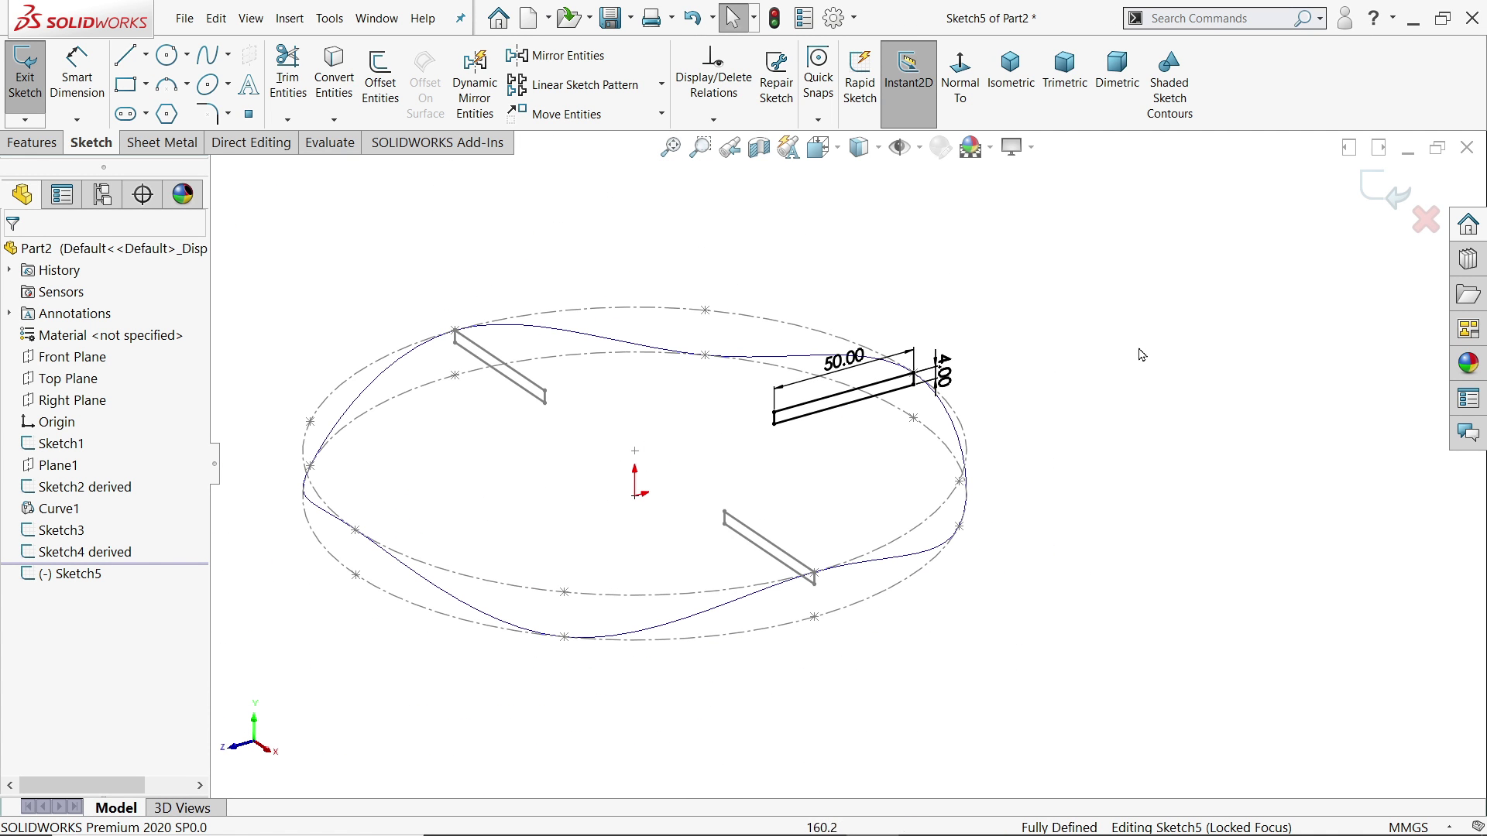
click(1403, 195)
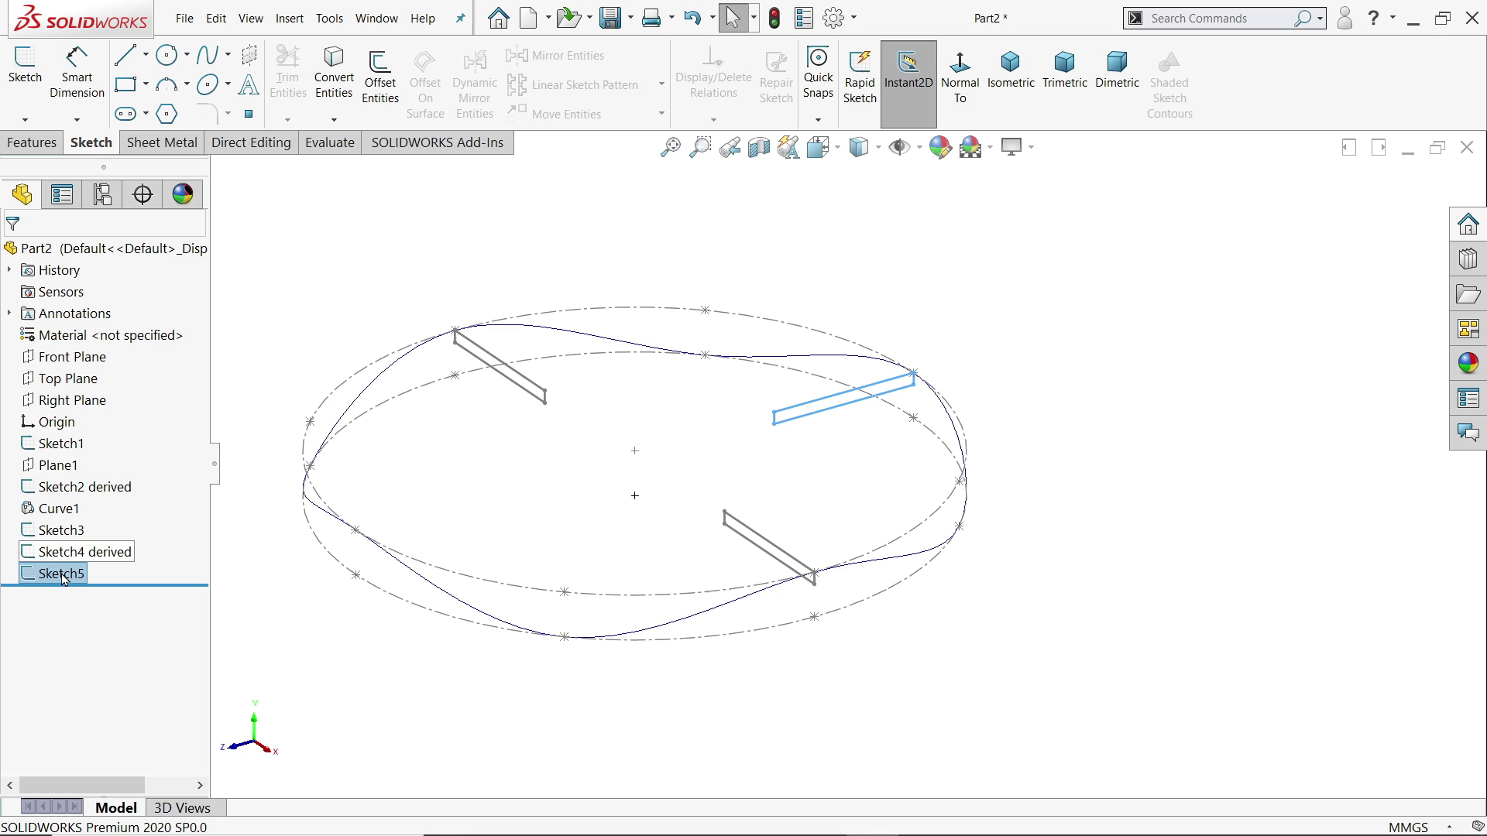
Derive a copy of Sketch5 and drag it to the curve's opposite side.
ctrl+click(71, 401)
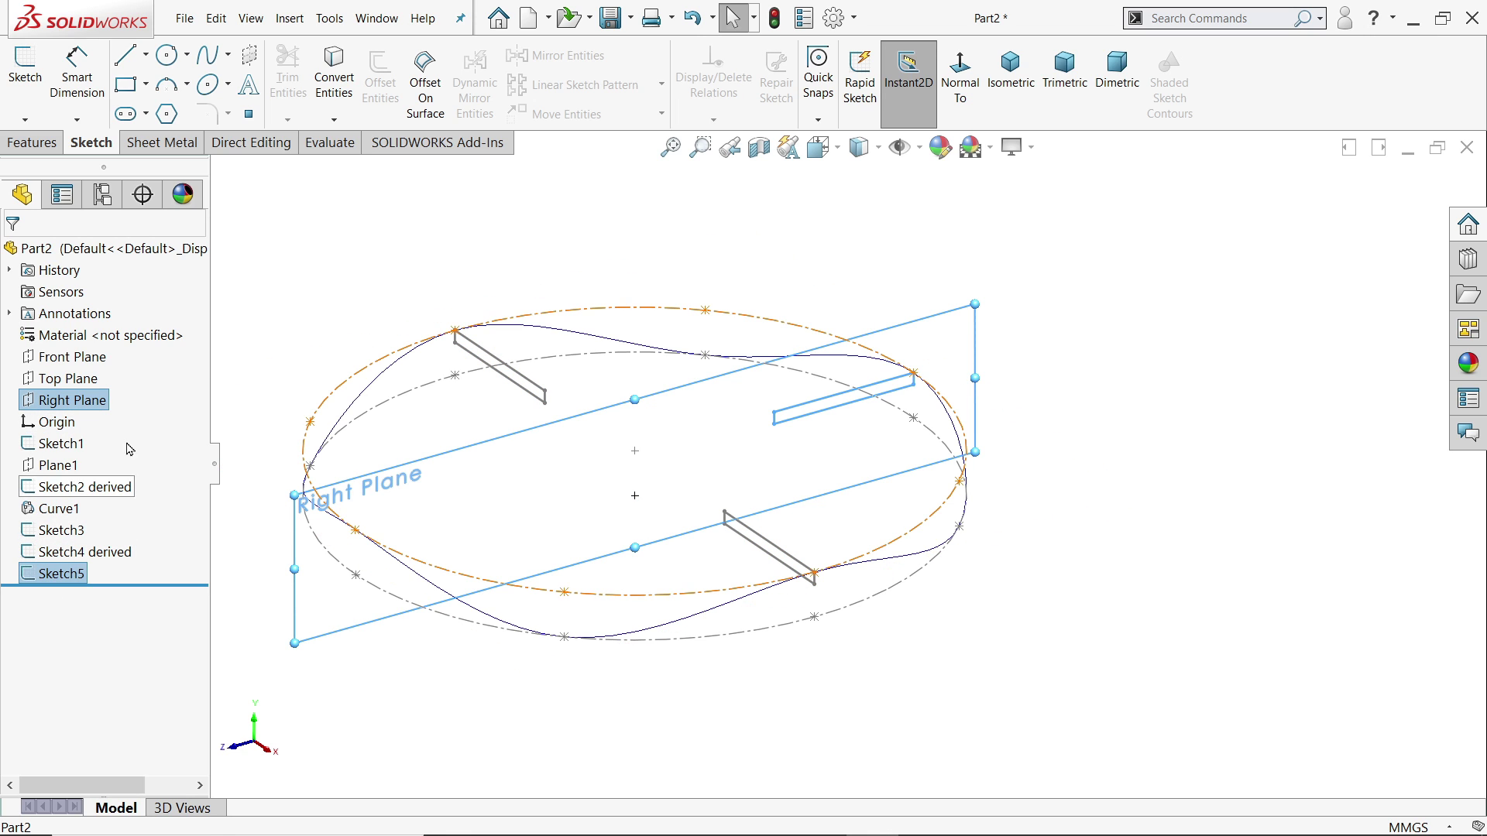
click(289, 19)
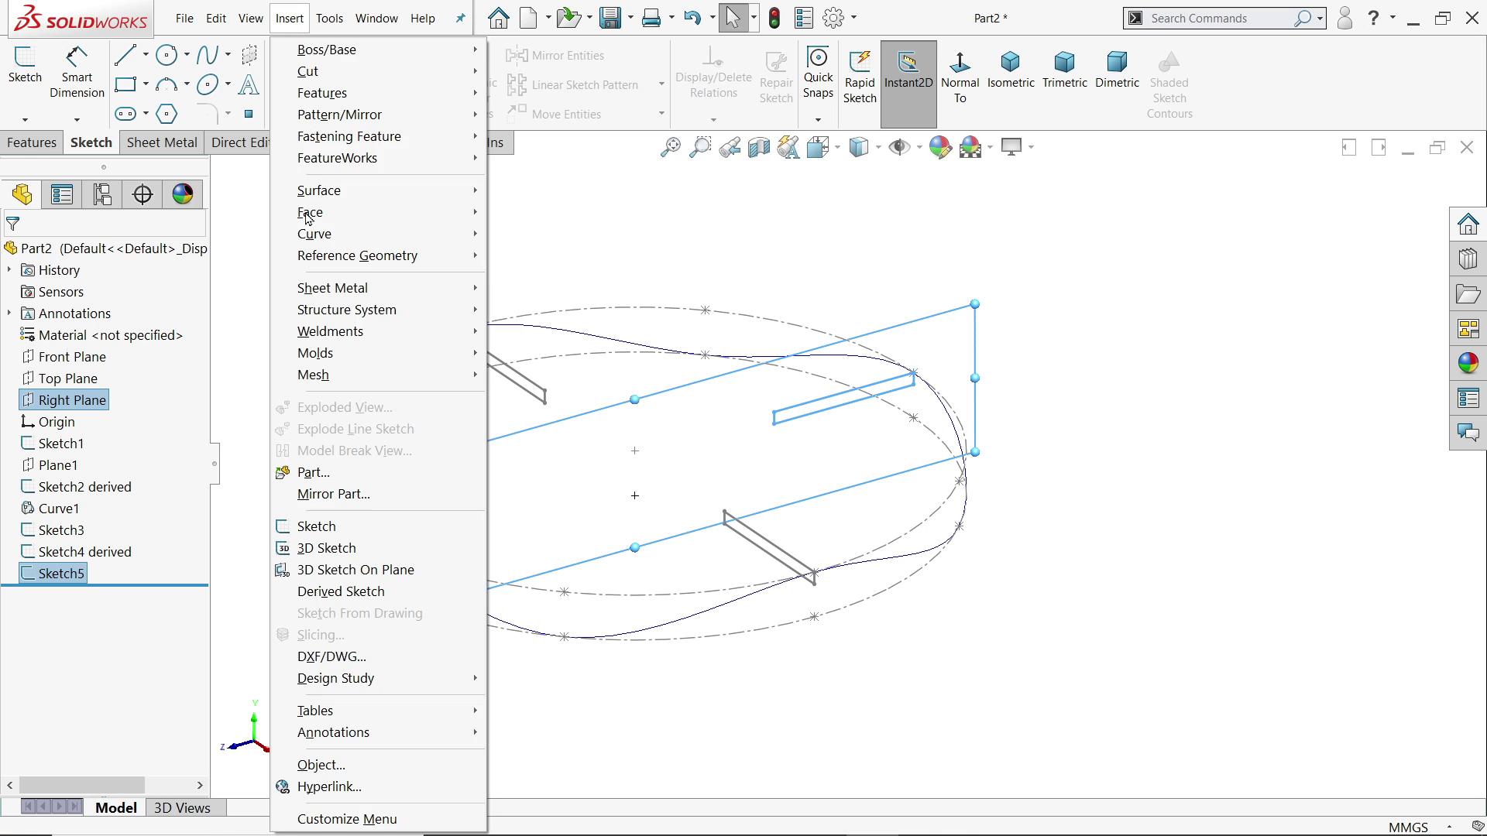
click(338, 593)
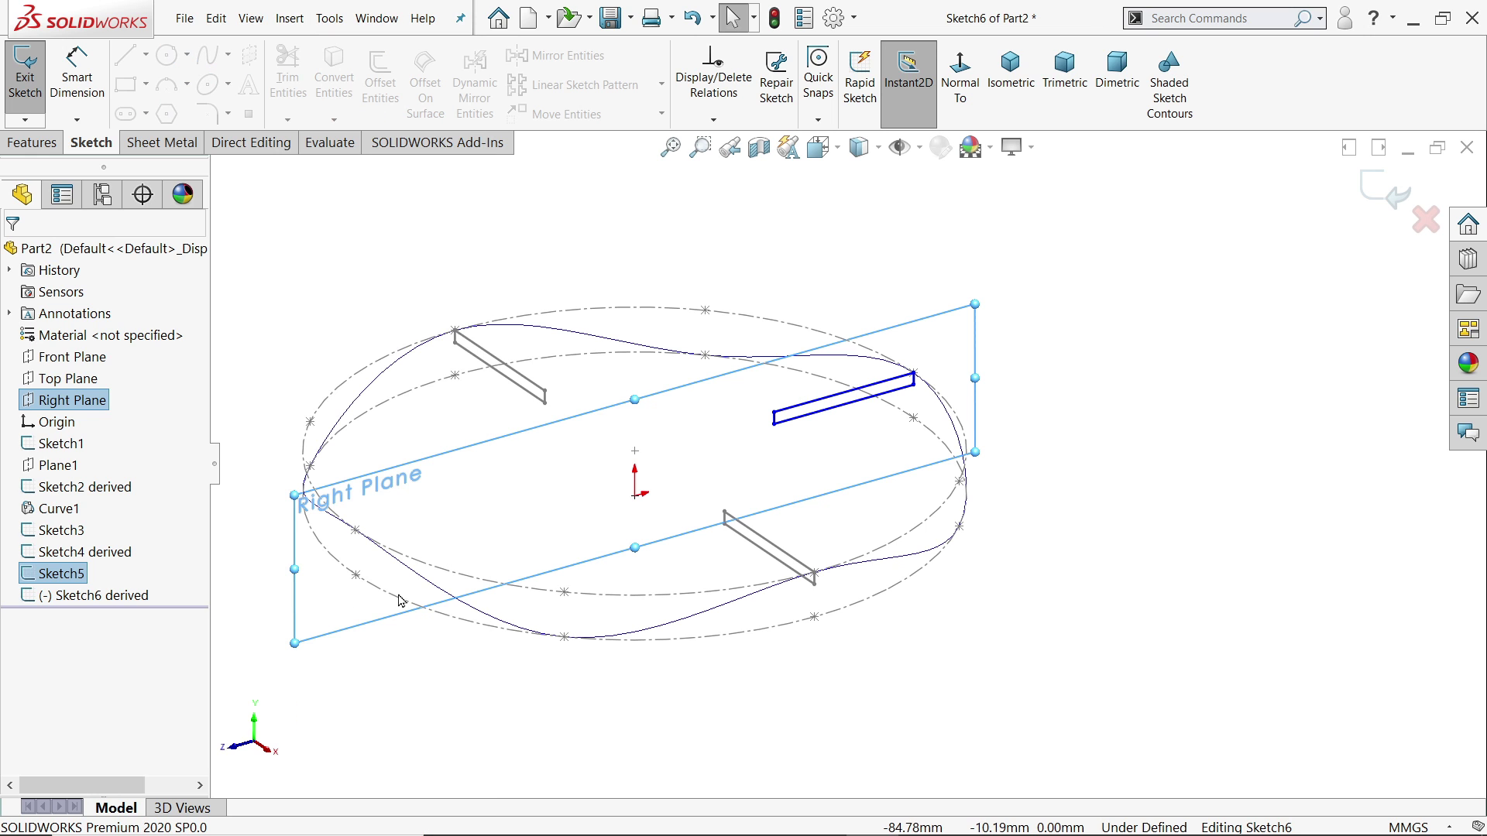
key(f)
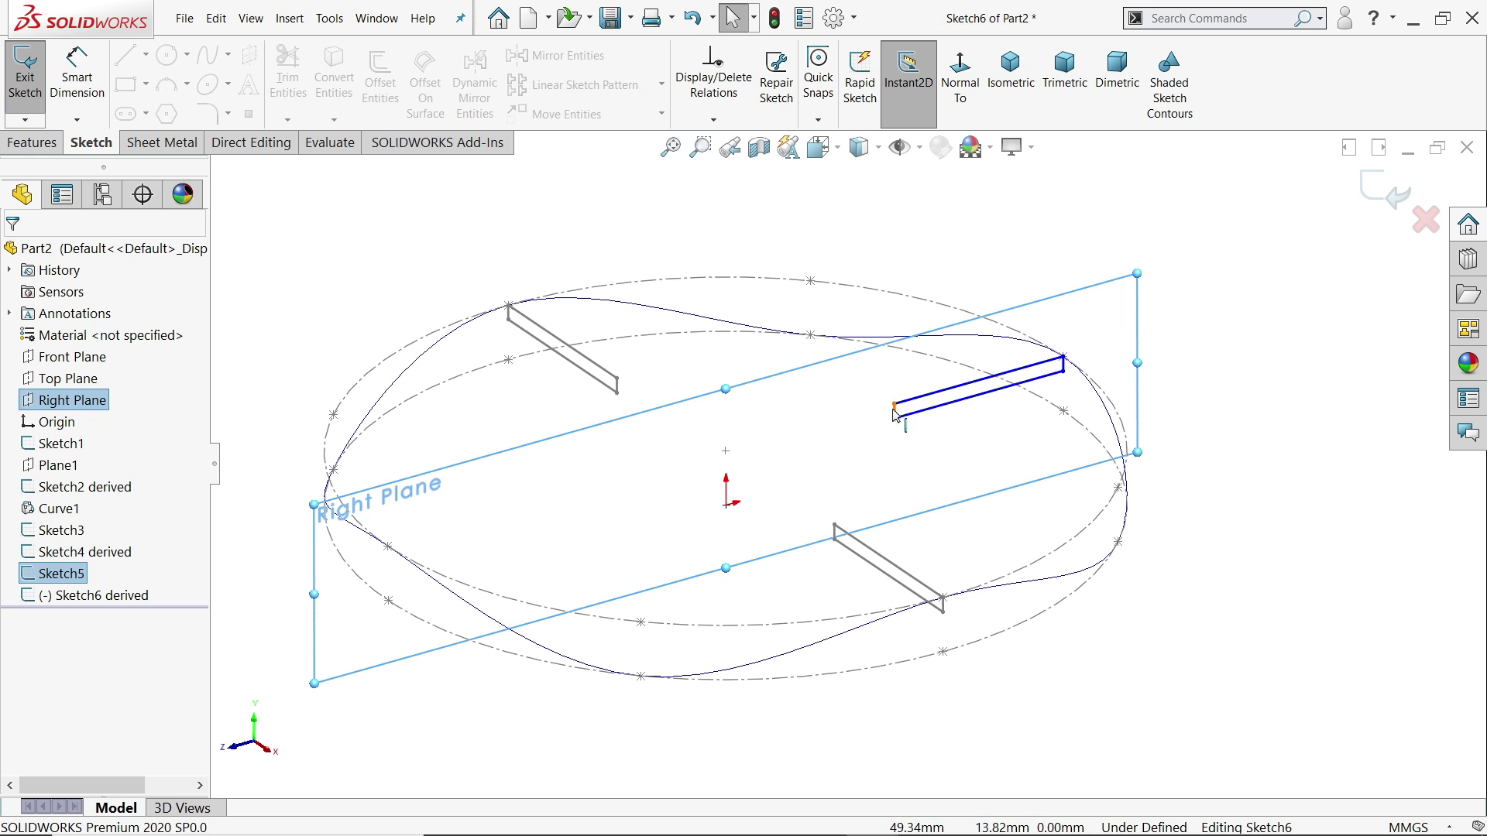
scroll(839, 426, up, 1)
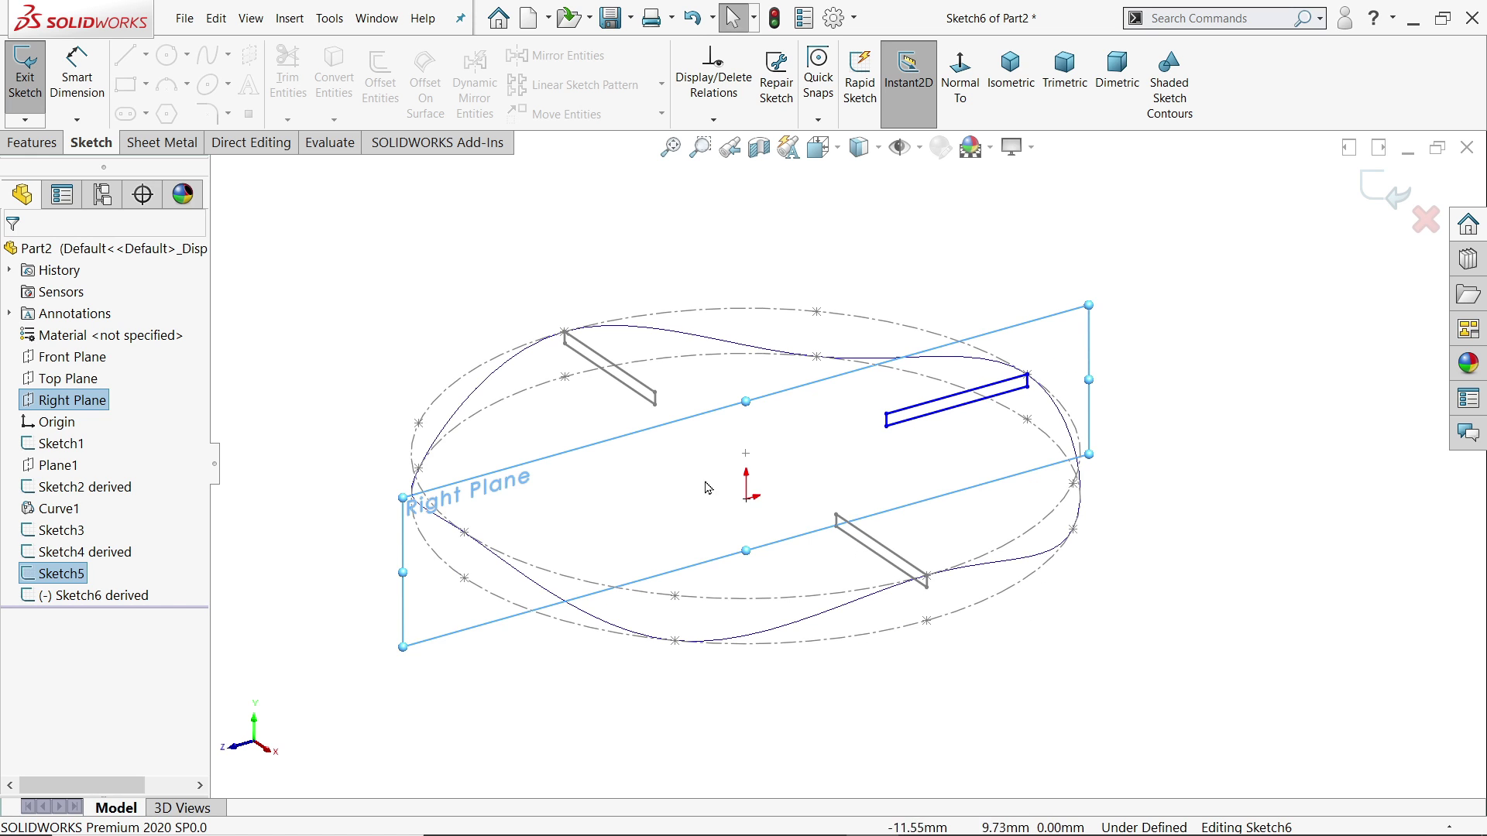
scroll(707, 488, down, 3)
drag(1045, 374, 433, 545)
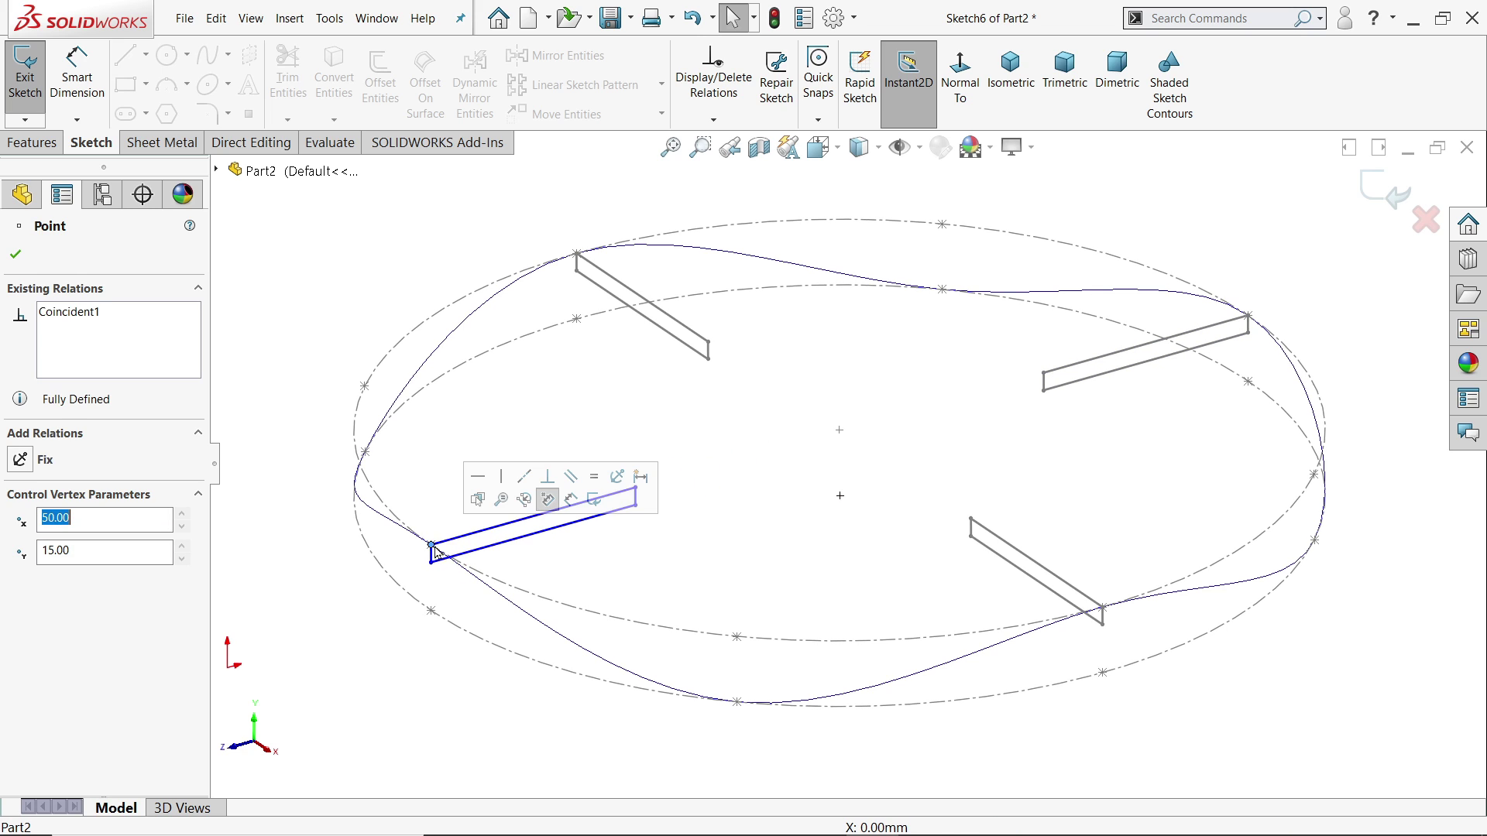
Make the copied and original rectangles' top edges collinear.
ctrl+click(492, 534)
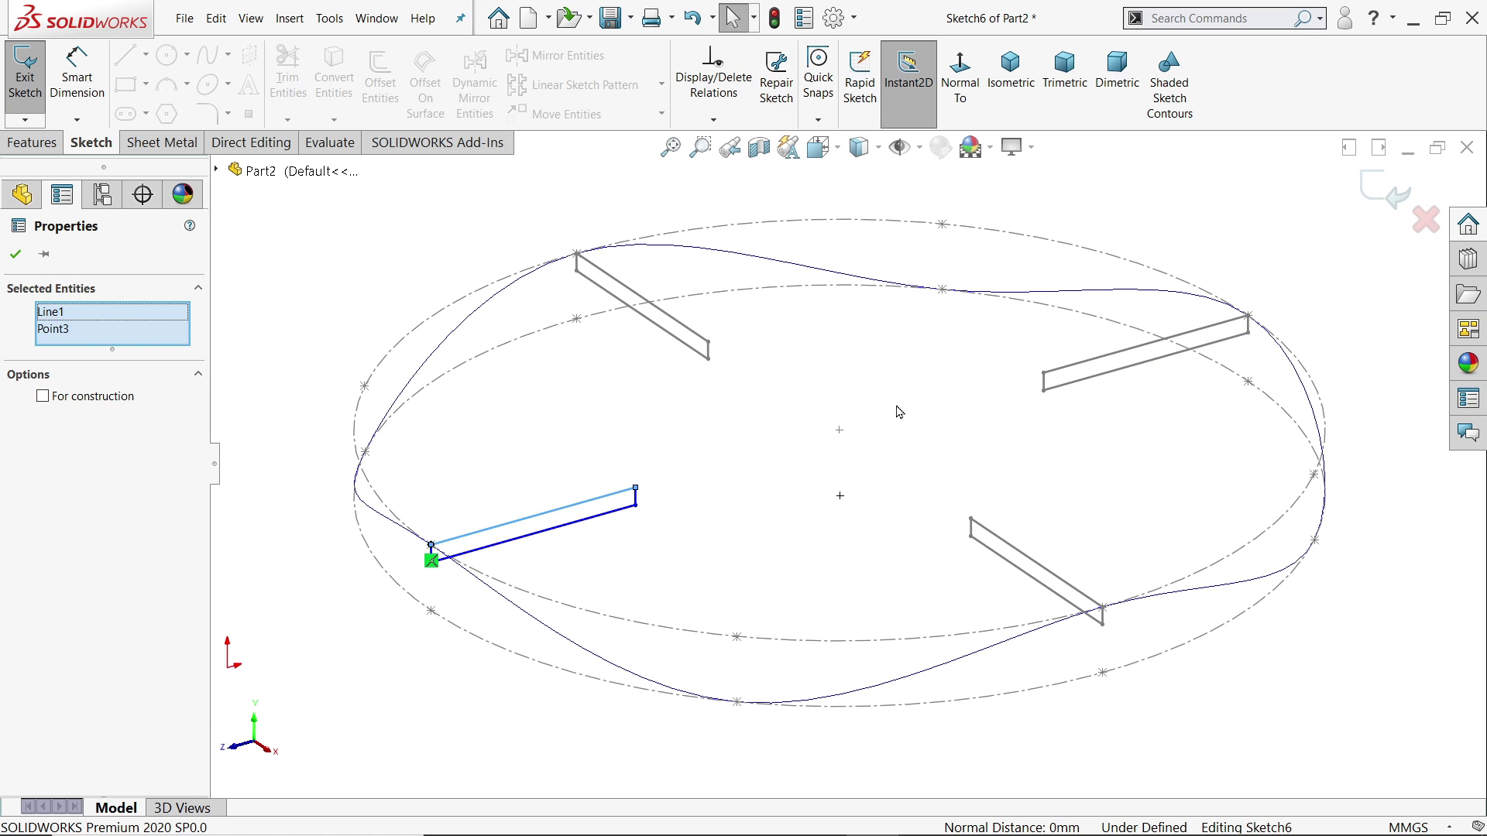
ctrl+click(1077, 375)
click(272, 335)
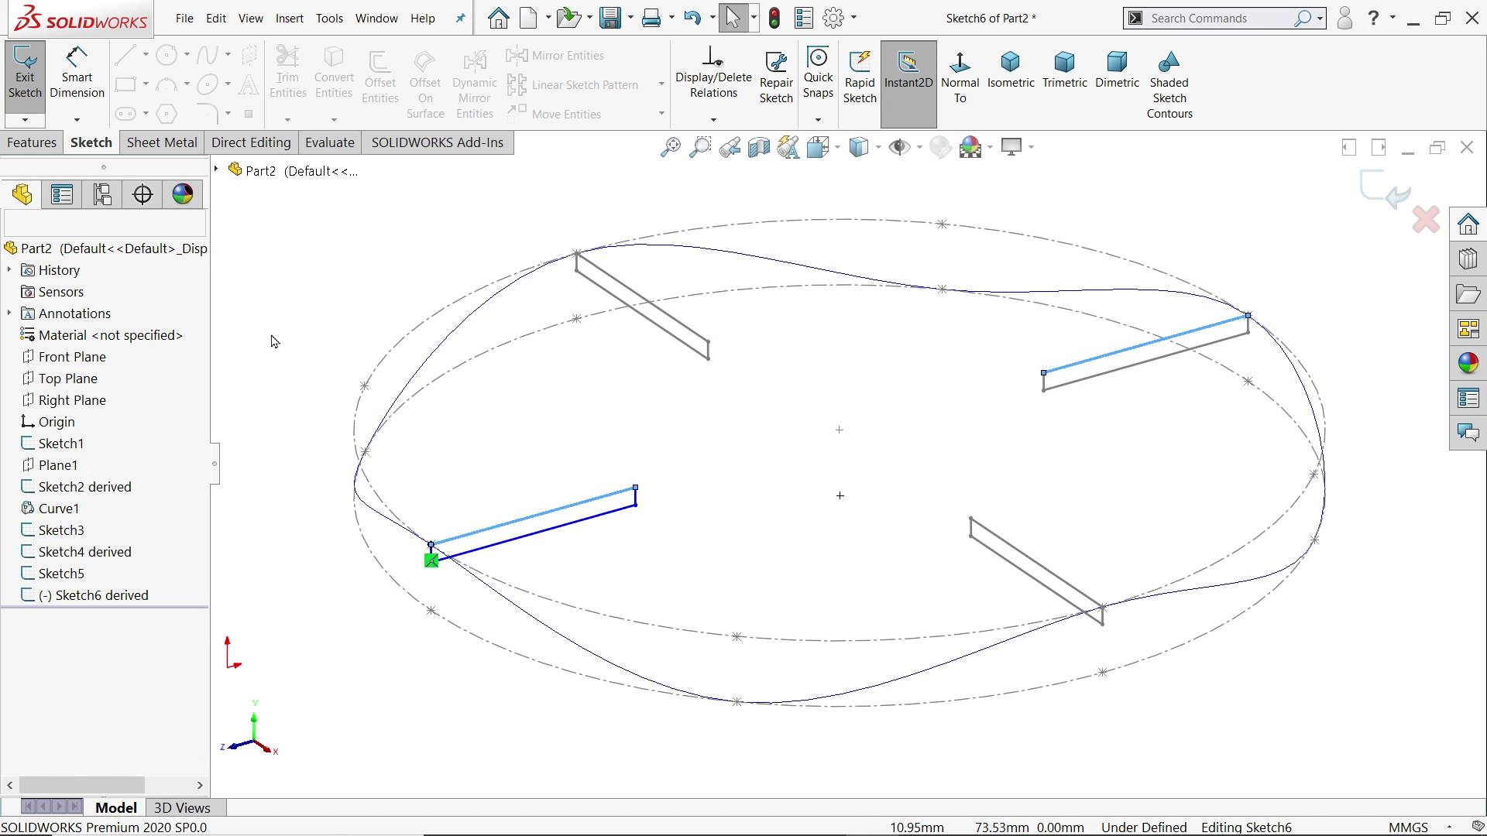
click(524, 520)
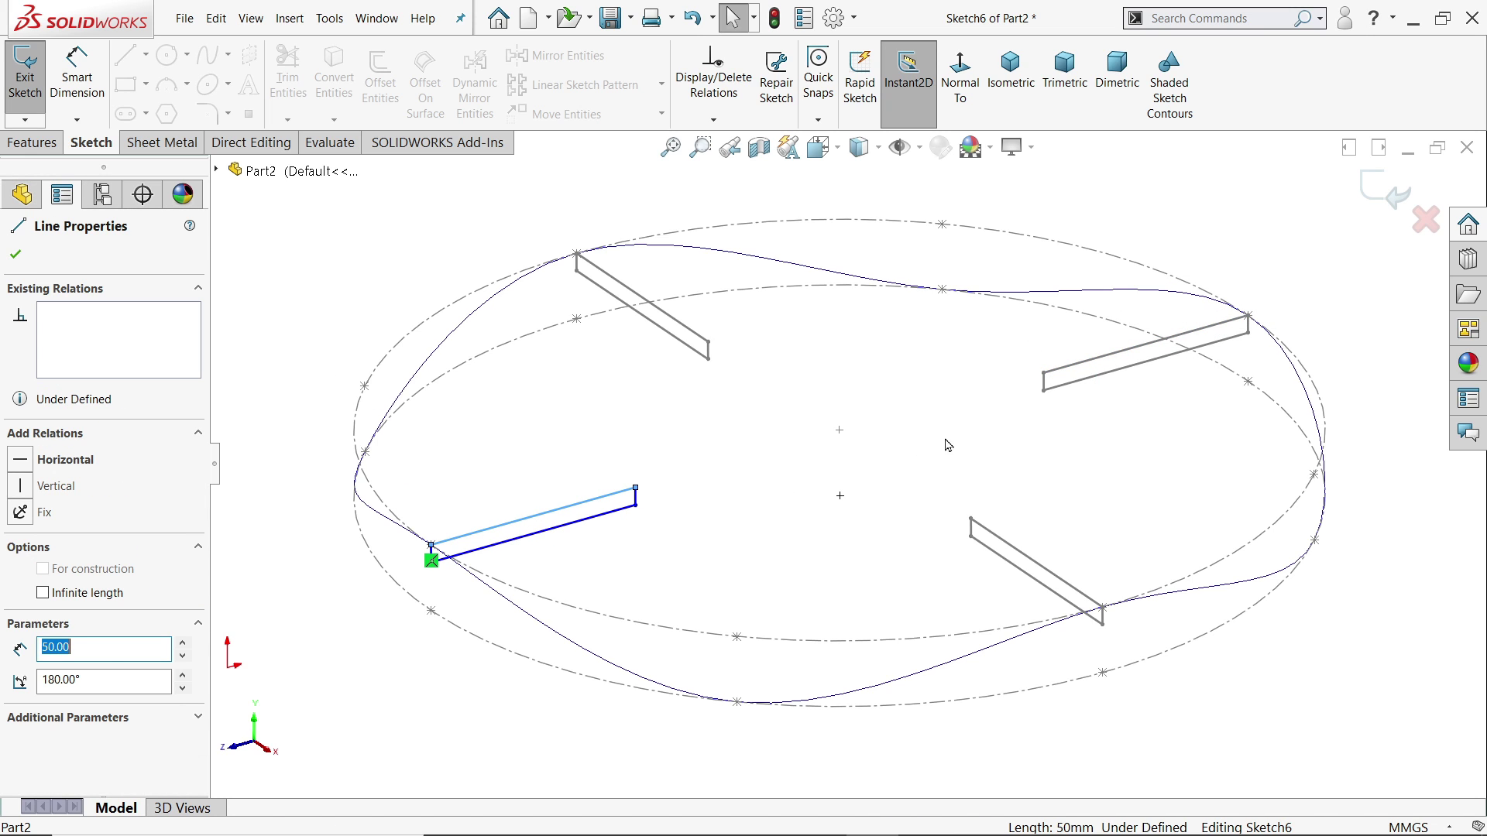
ctrl+click(1082, 369)
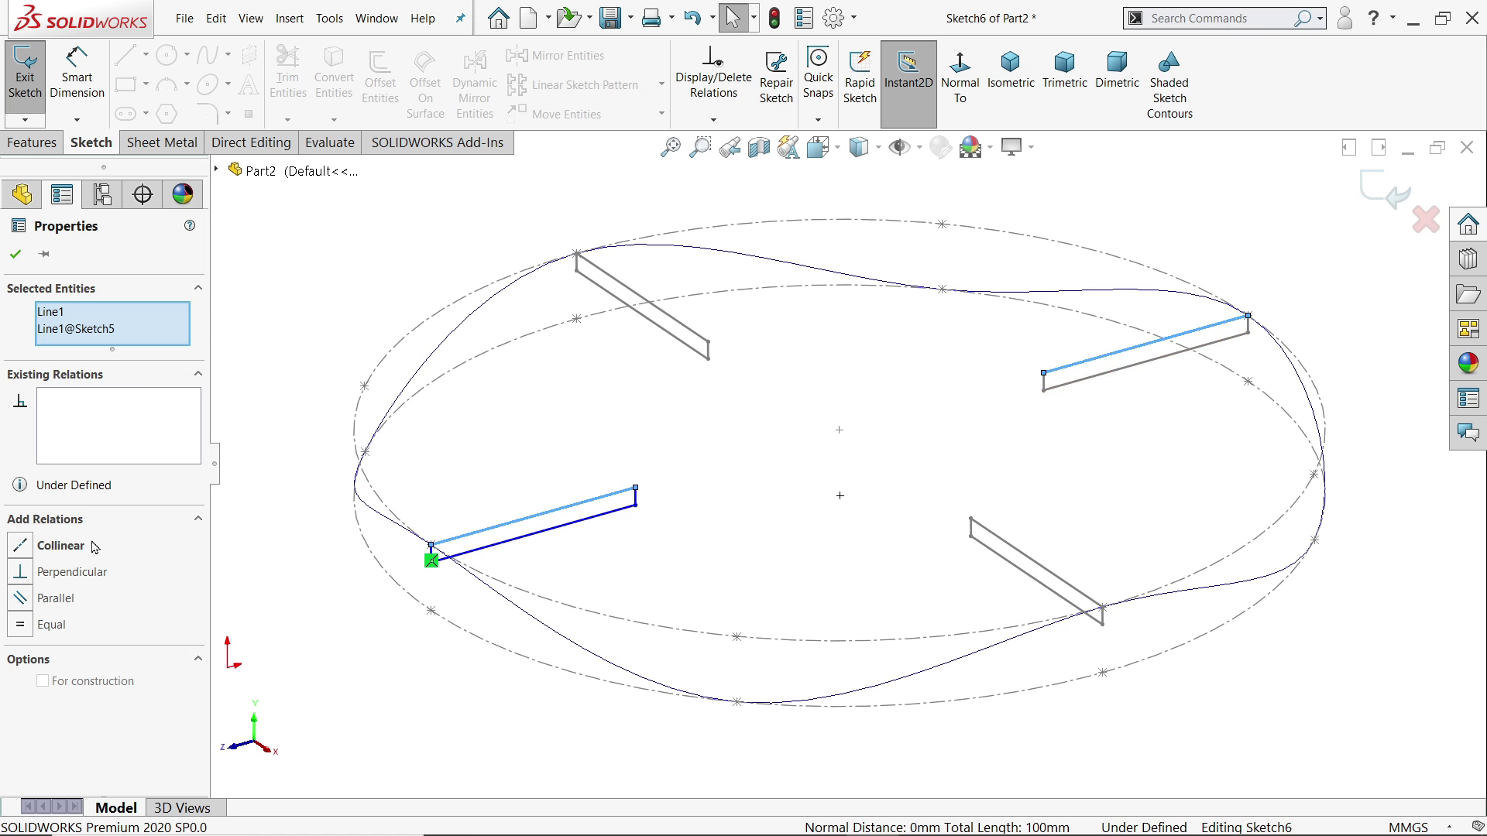
click(60, 546)
click(481, 424)
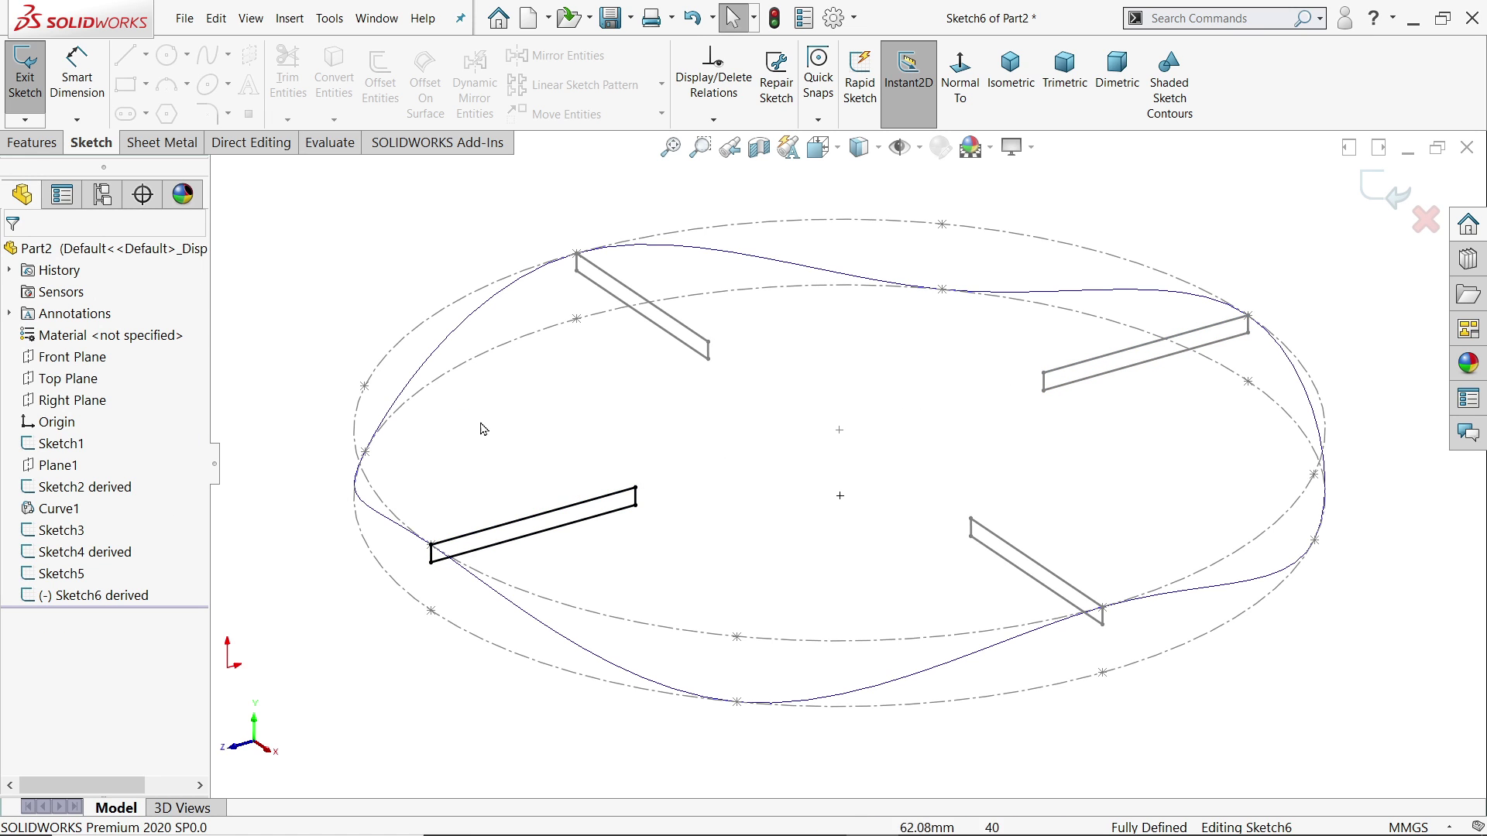
key(f)
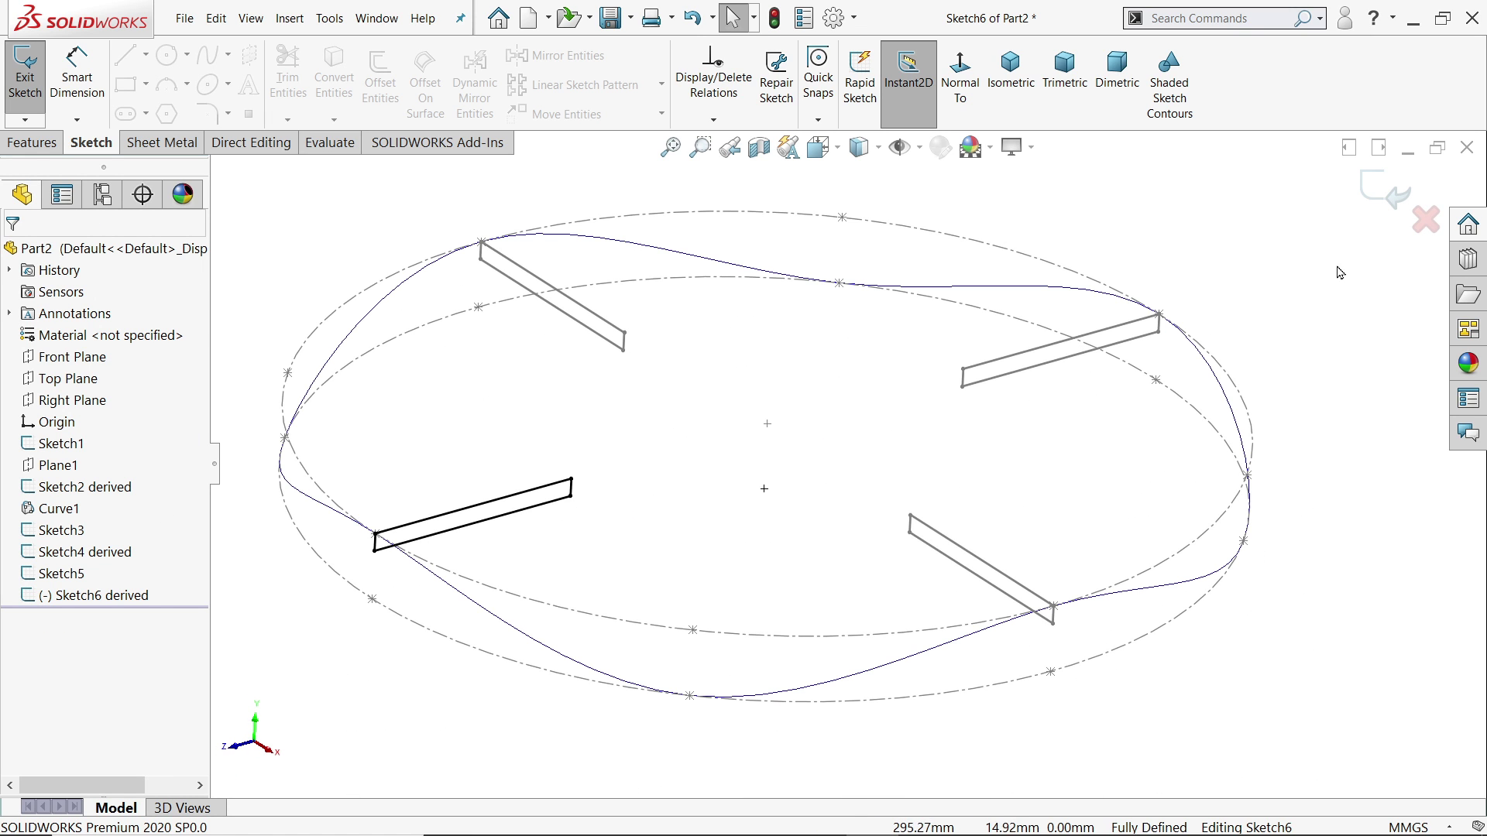
Close the derived Sketch6 and orbit to view all four profiles.
click(1387, 197)
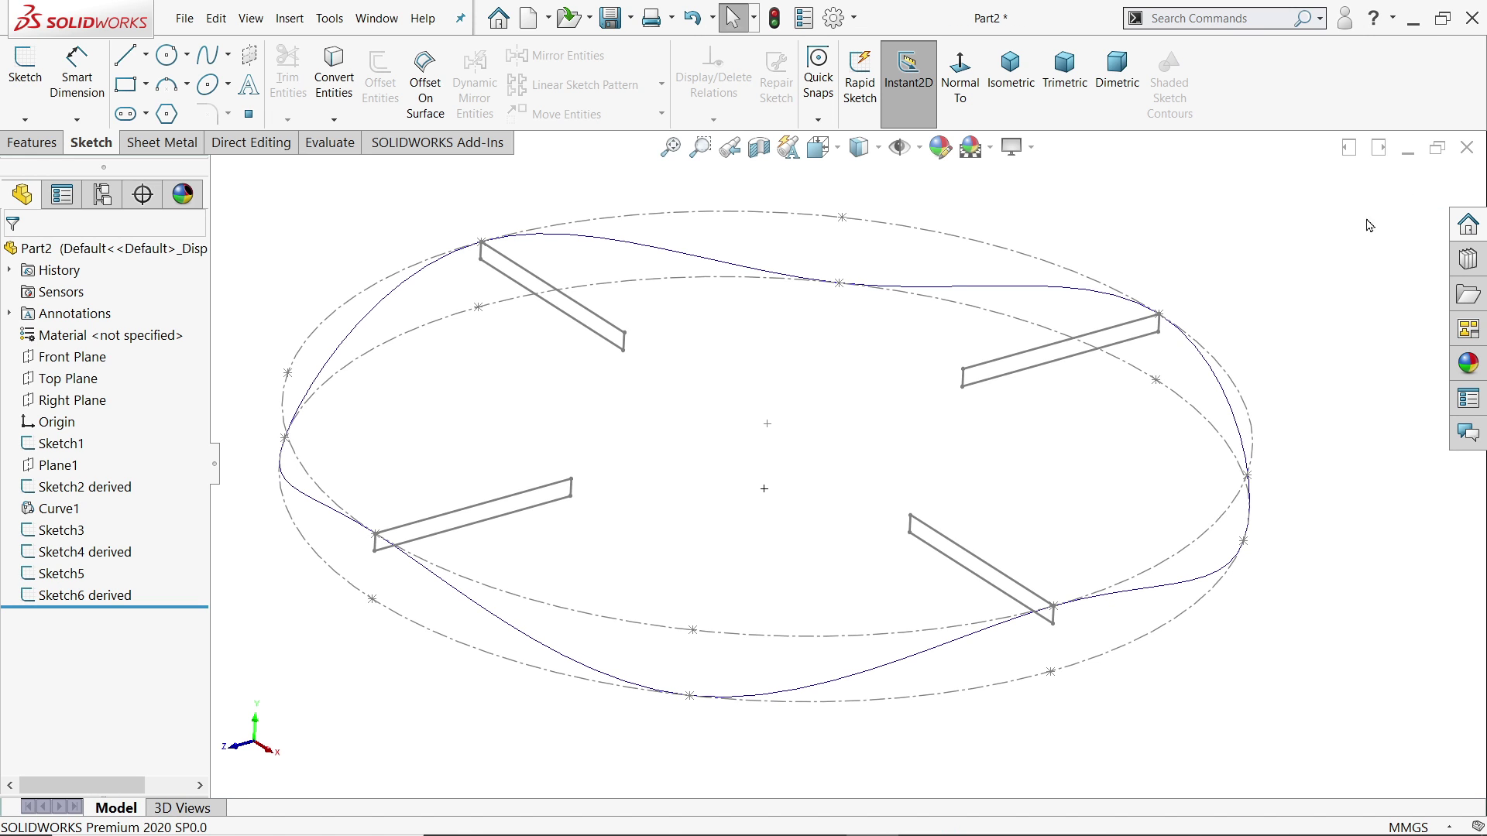
mouse_move(1200, 423)
middle_down()
mouse_move(1079, 477)
mouse_move(892, 430)
mouse_move(908, 427)
mouse_move(896, 505)
middle_up()
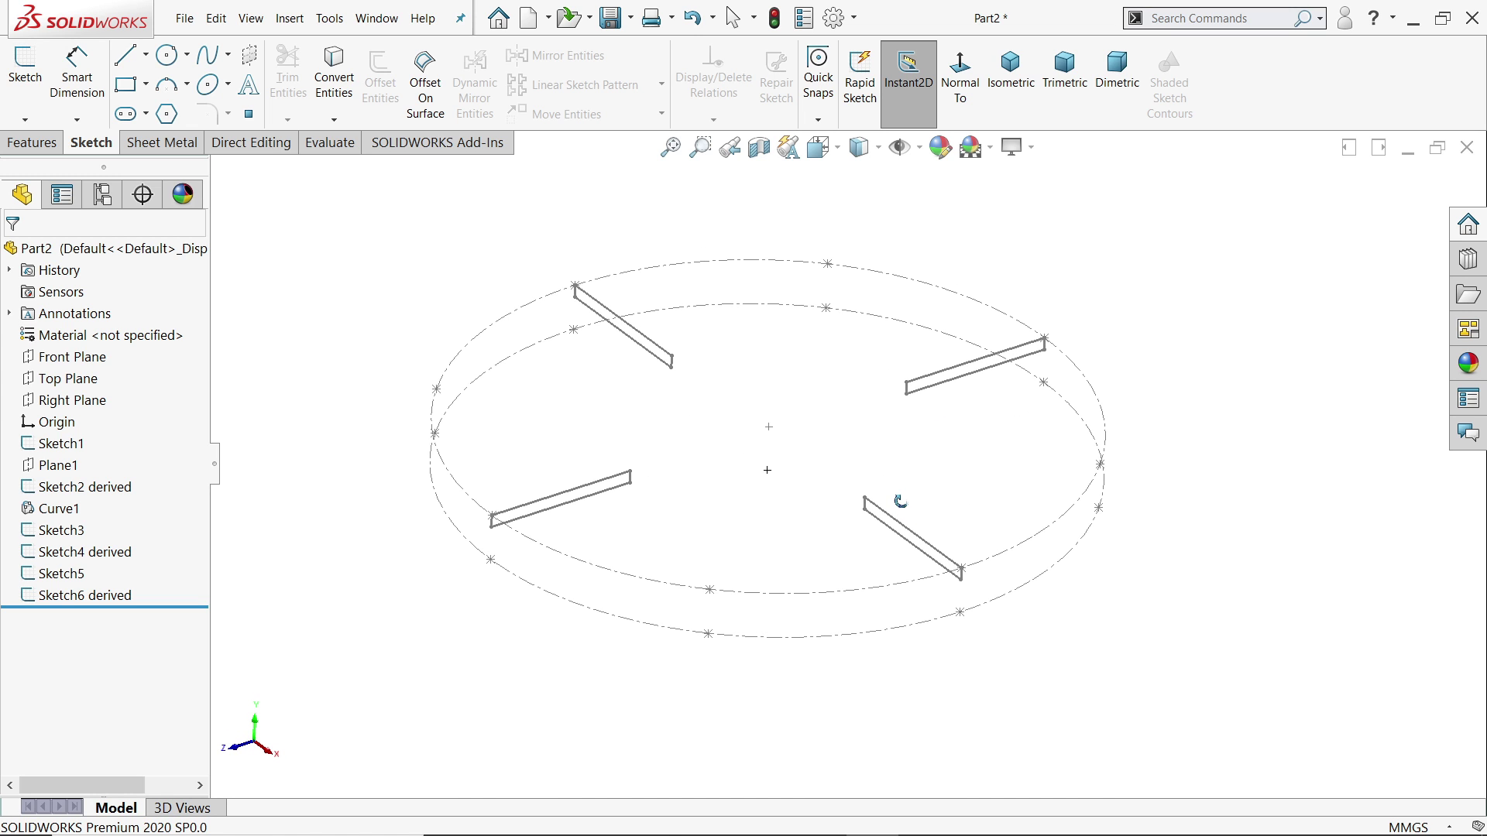
scroll(787, 484, down, 1)
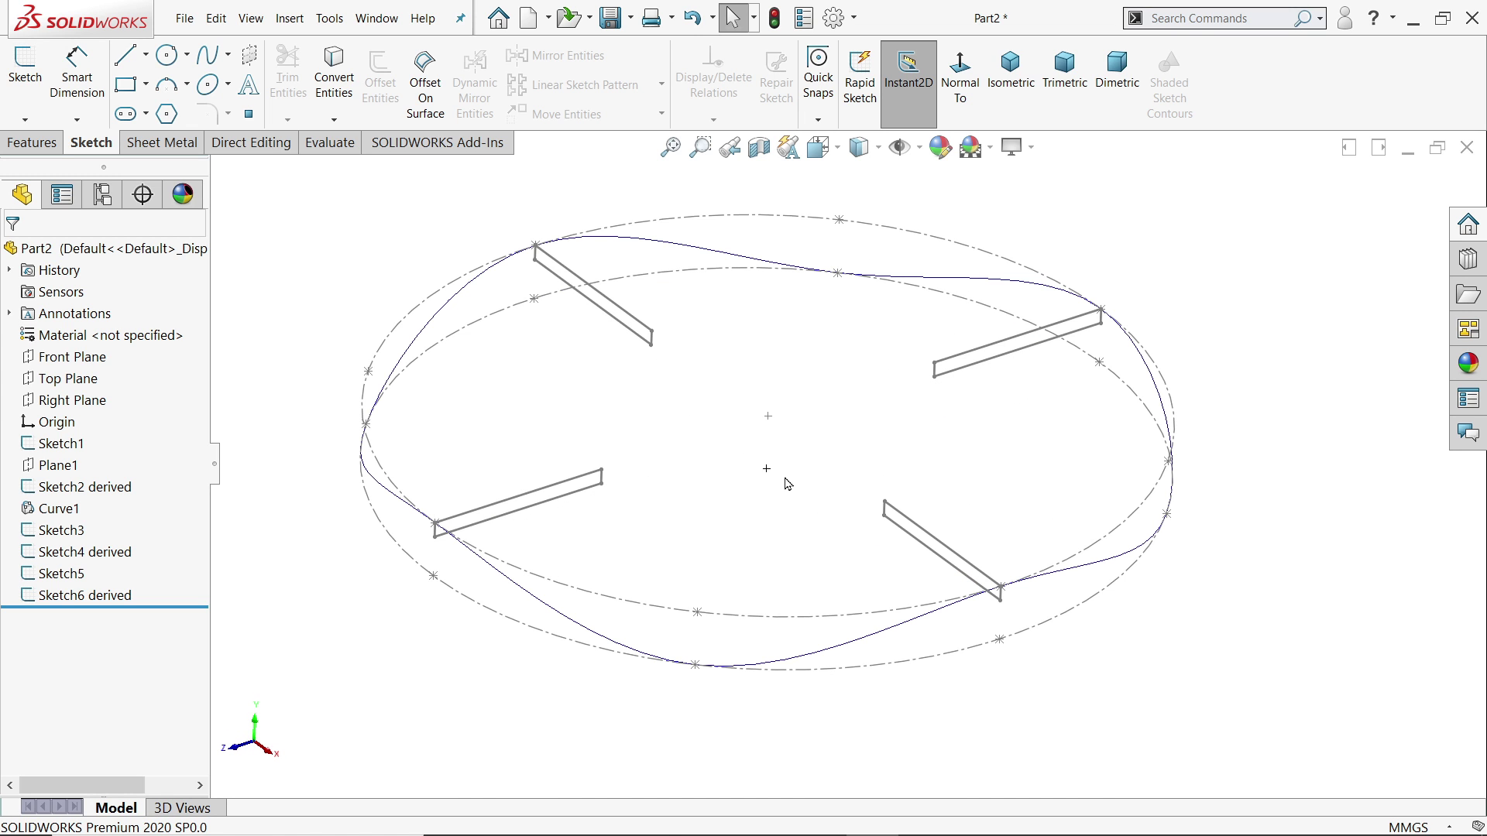
Loft through Sketch4, Sketch5, Sketch3 and Sketch6 as profiles, in that order.
click(34, 143)
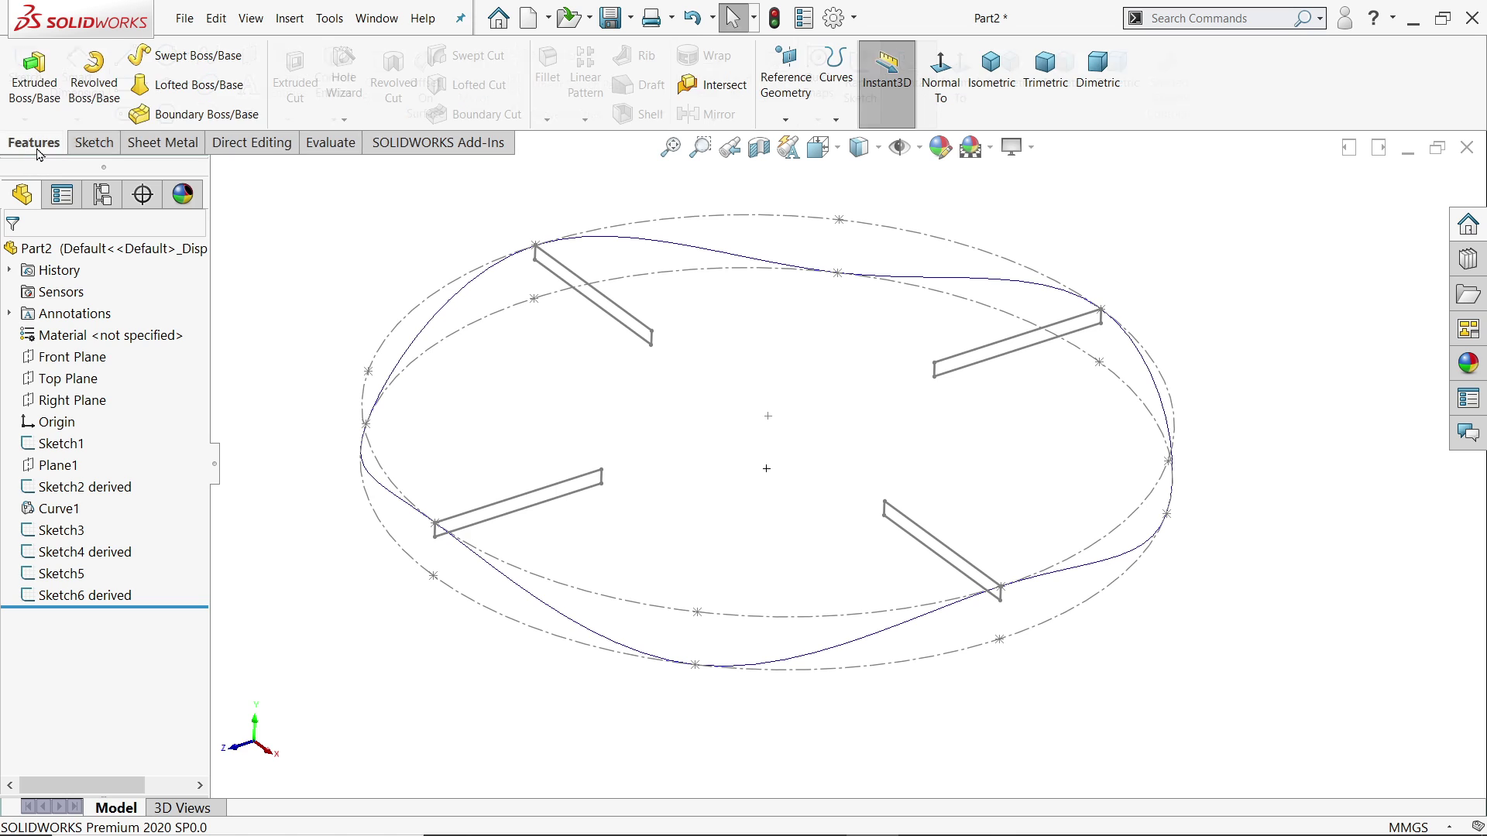
click(195, 85)
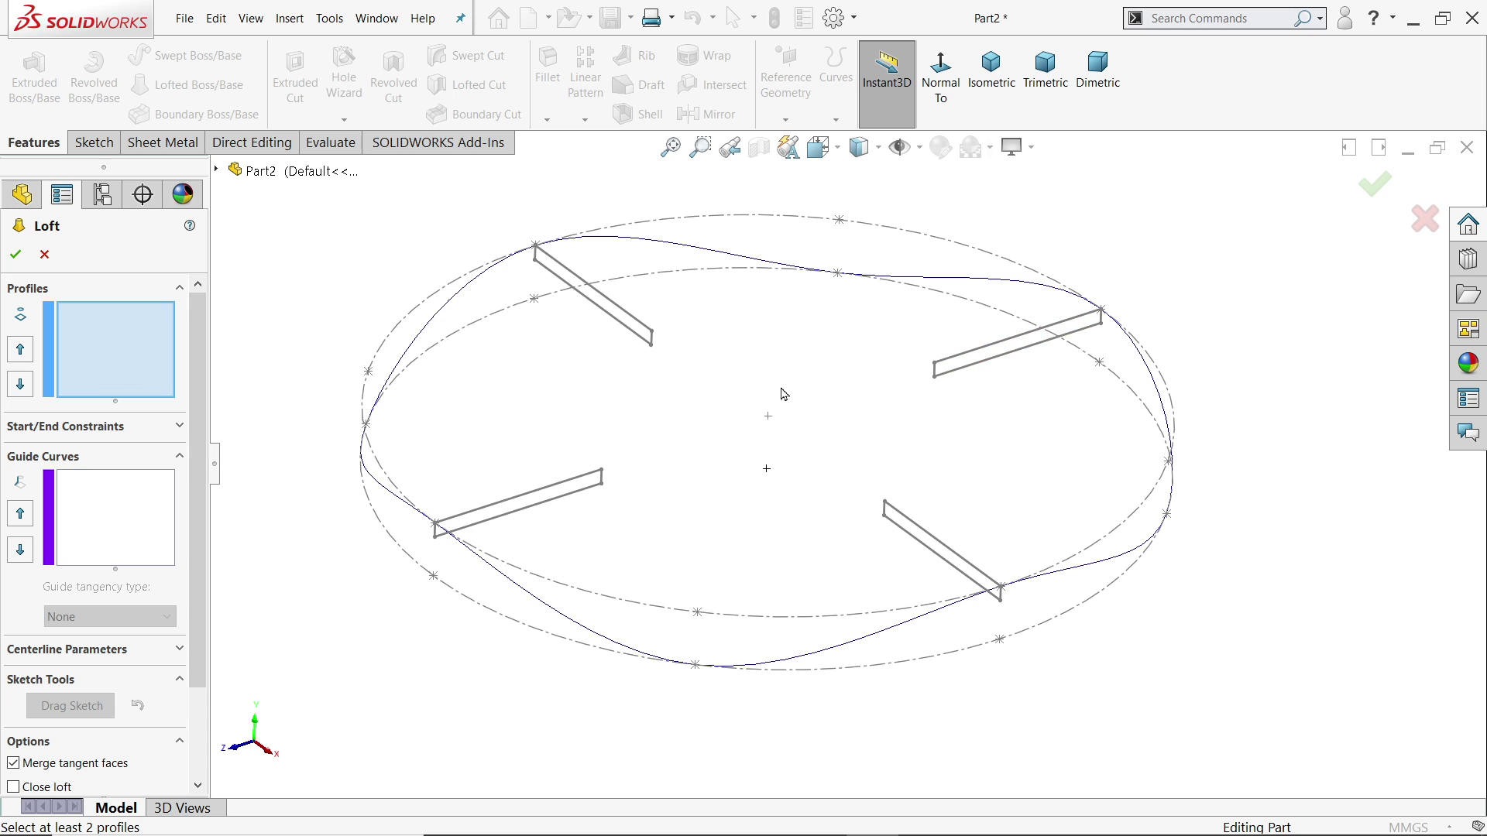
scroll(697, 416, down, 2)
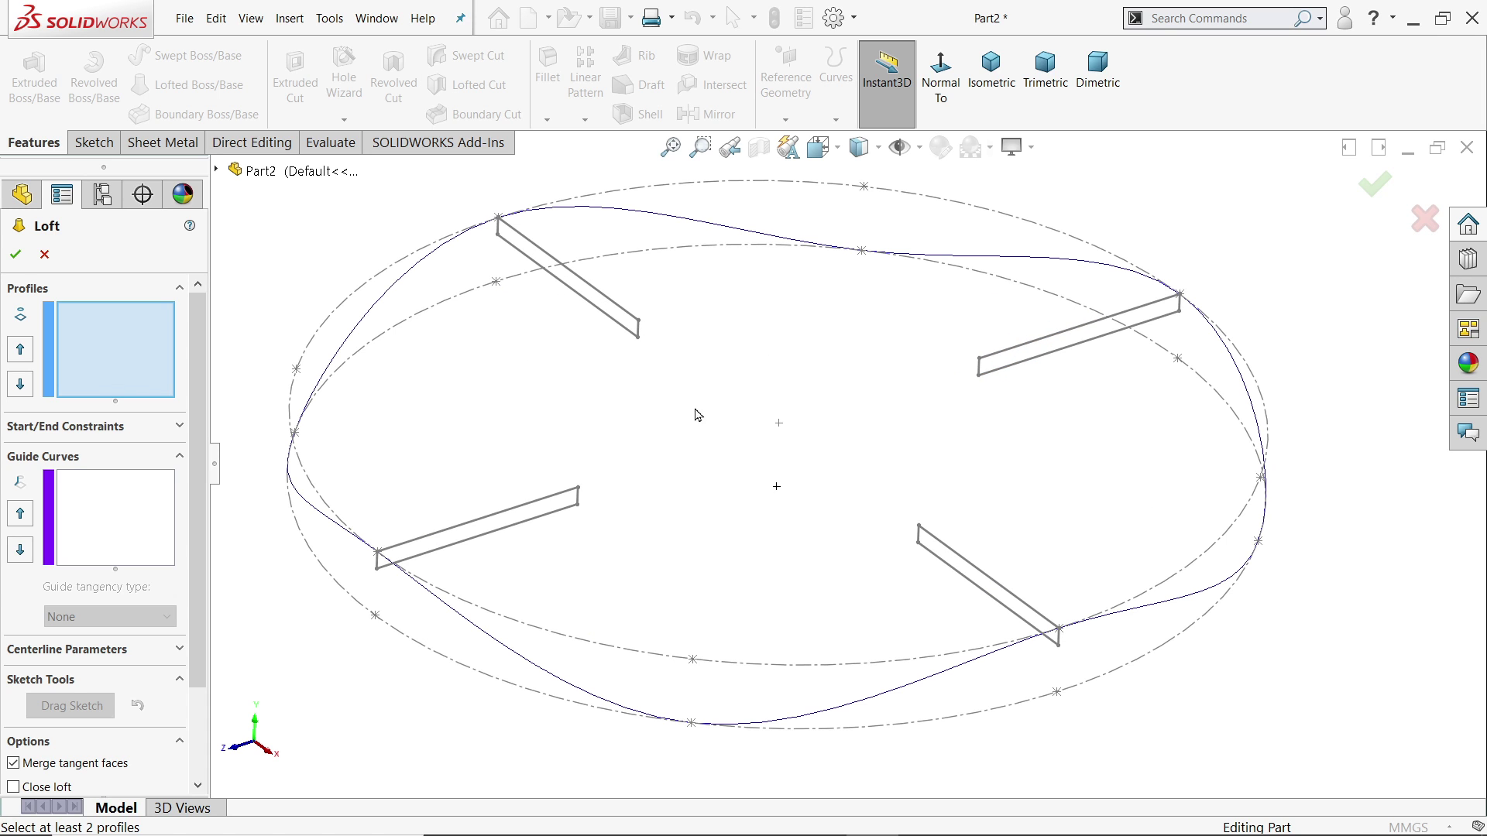
click(639, 323)
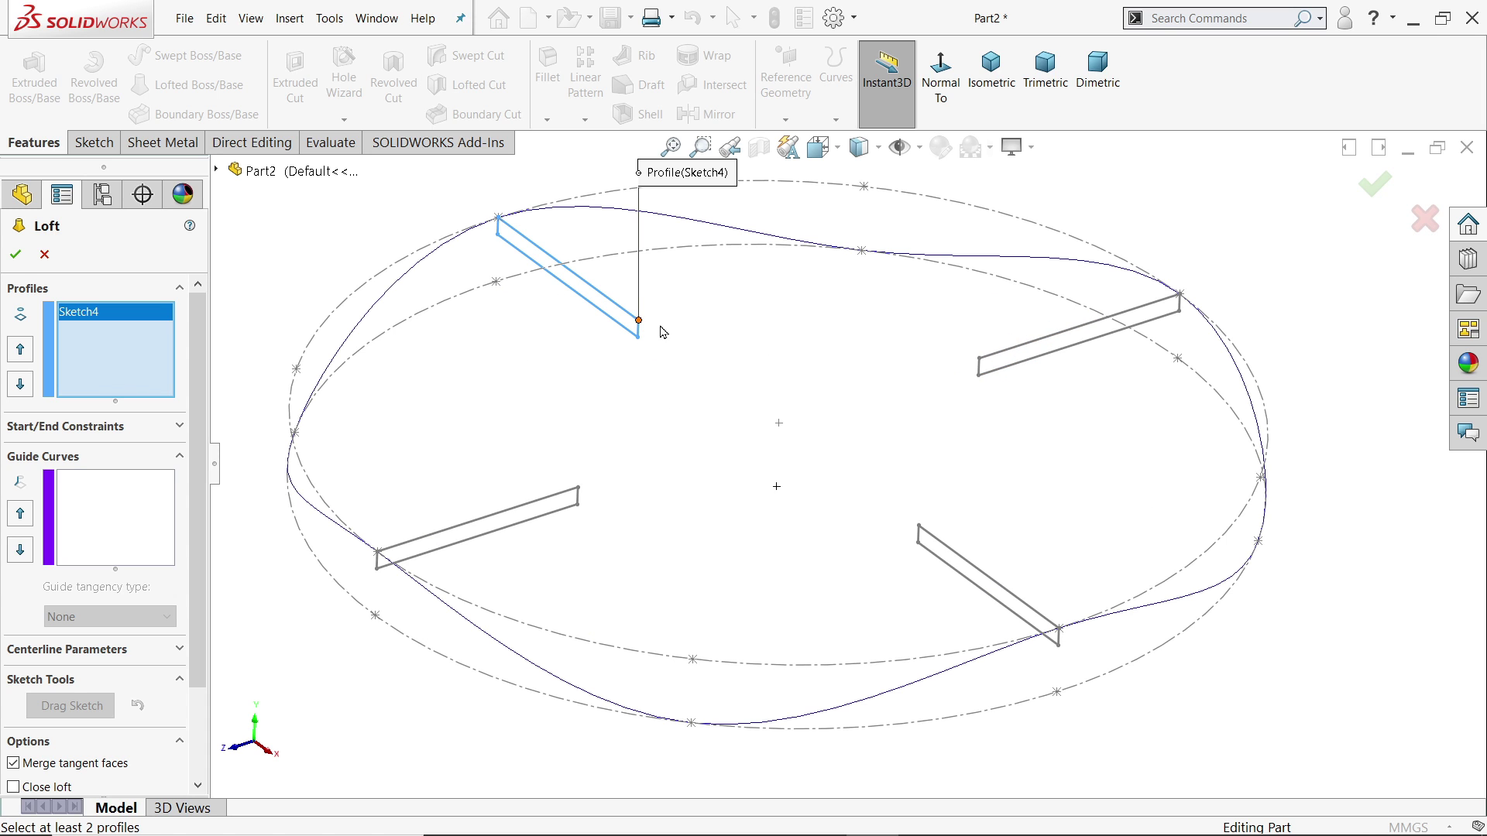
click(980, 364)
click(920, 532)
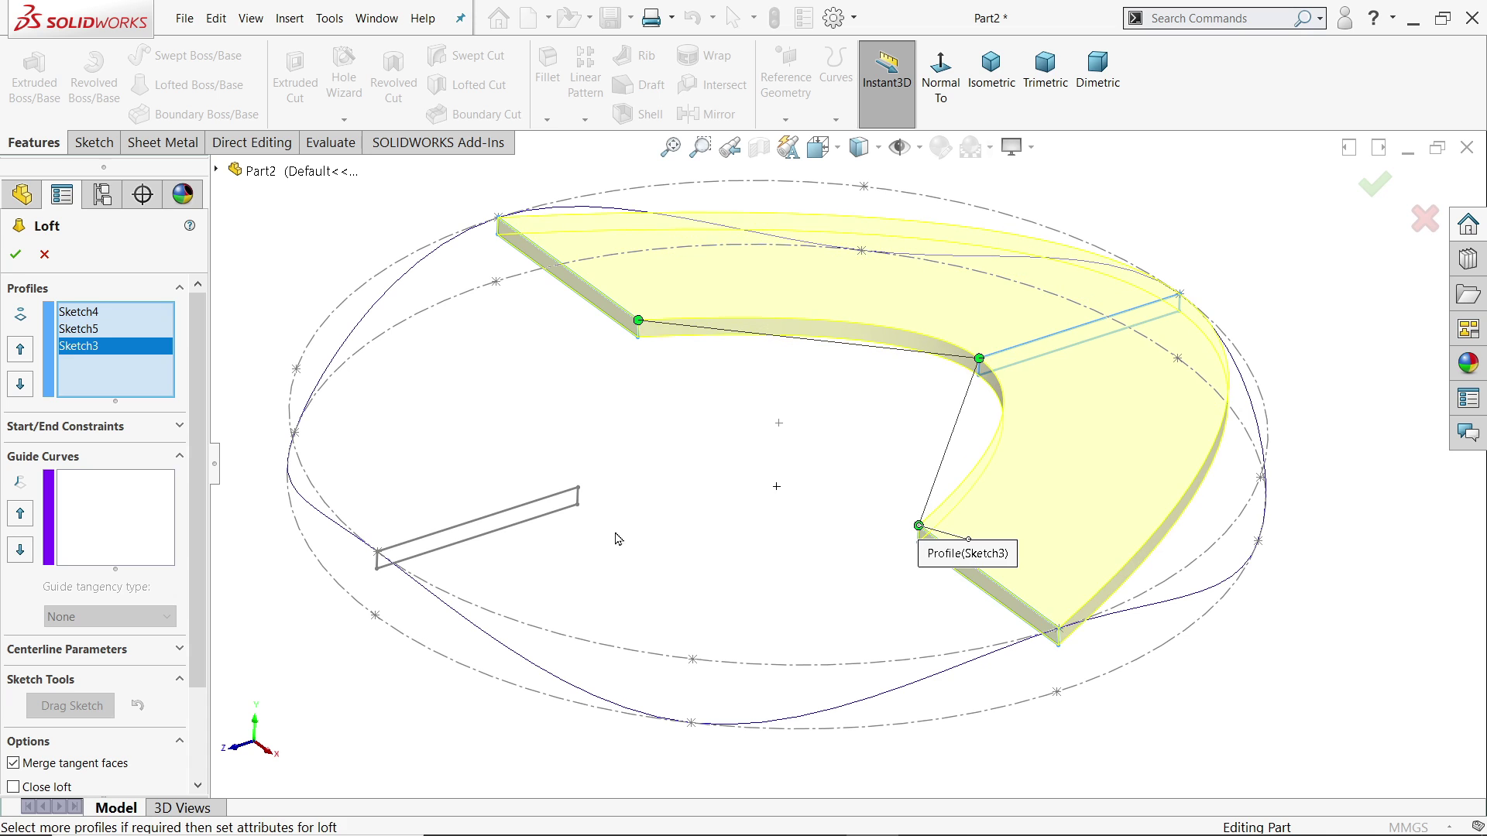
click(579, 490)
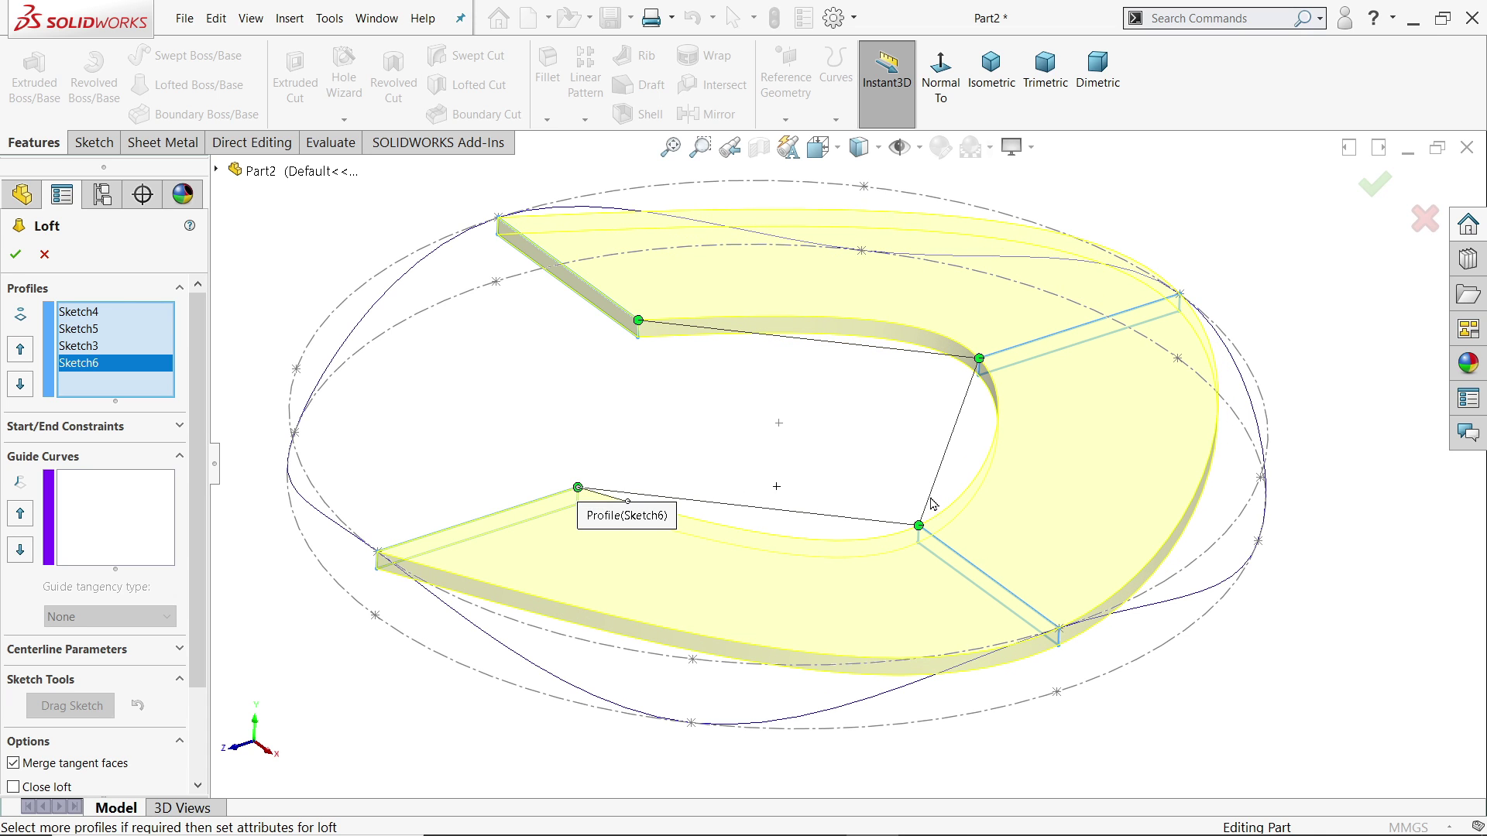
click(130, 526)
click(175, 428)
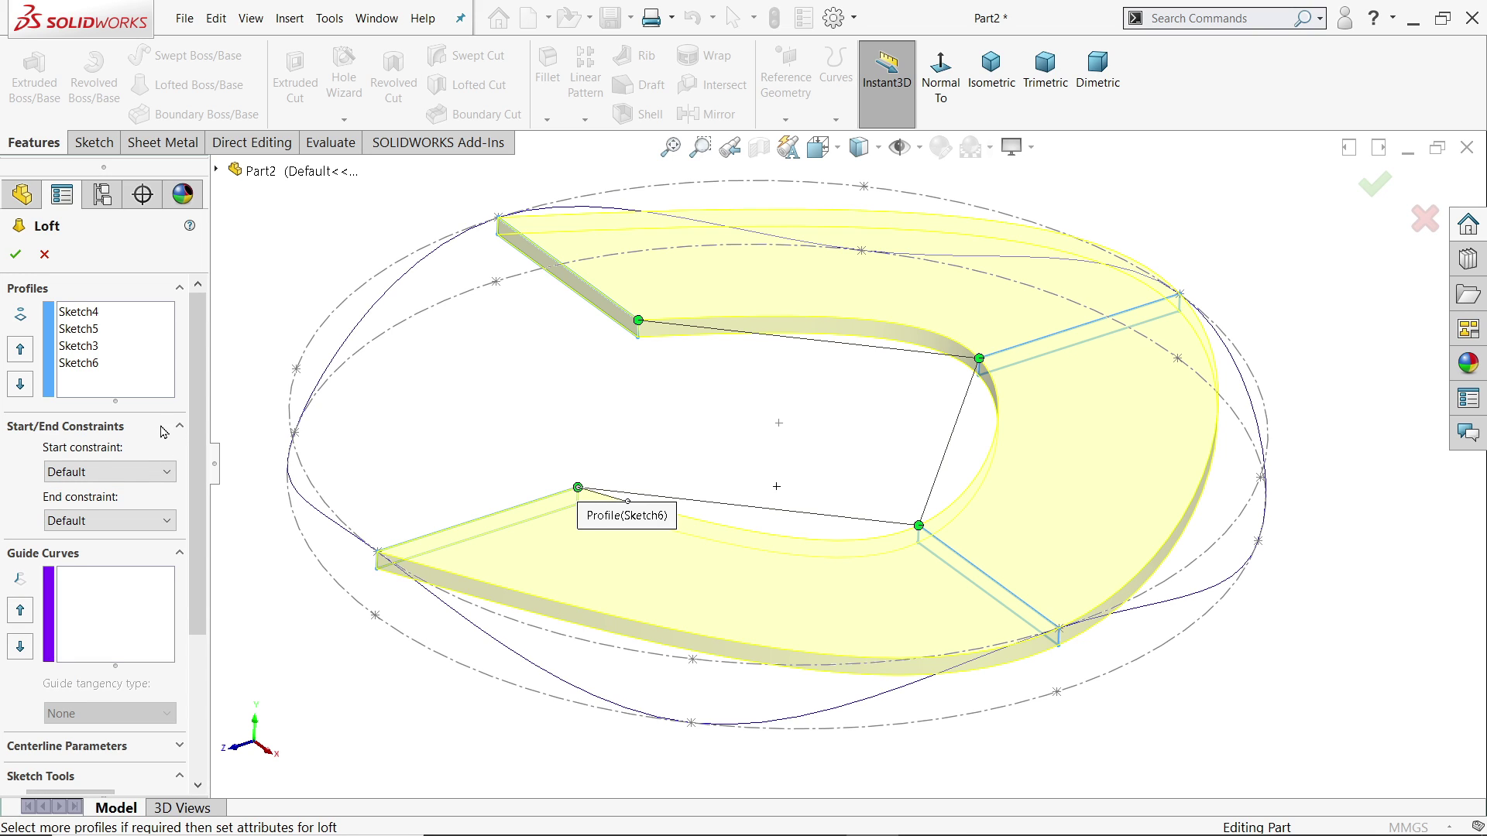
Use Curve1 as the loft guide curve, enable Close loft, and confirm Loft1.
click(95, 631)
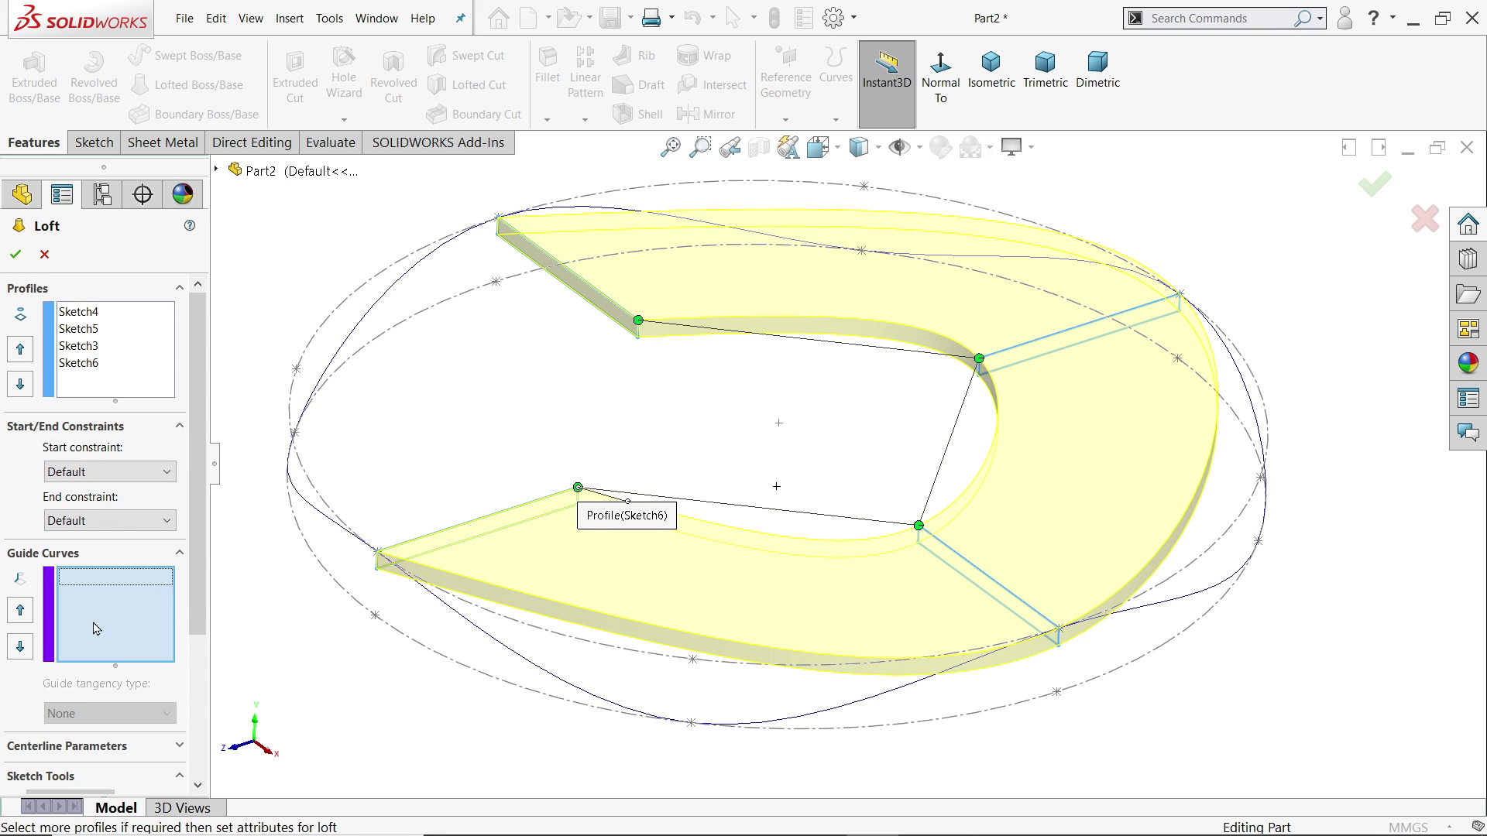
click(516, 661)
mouse_move(1154, 679)
middle_down()
mouse_move(1033, 579)
mouse_move(1098, 676)
middle_up()
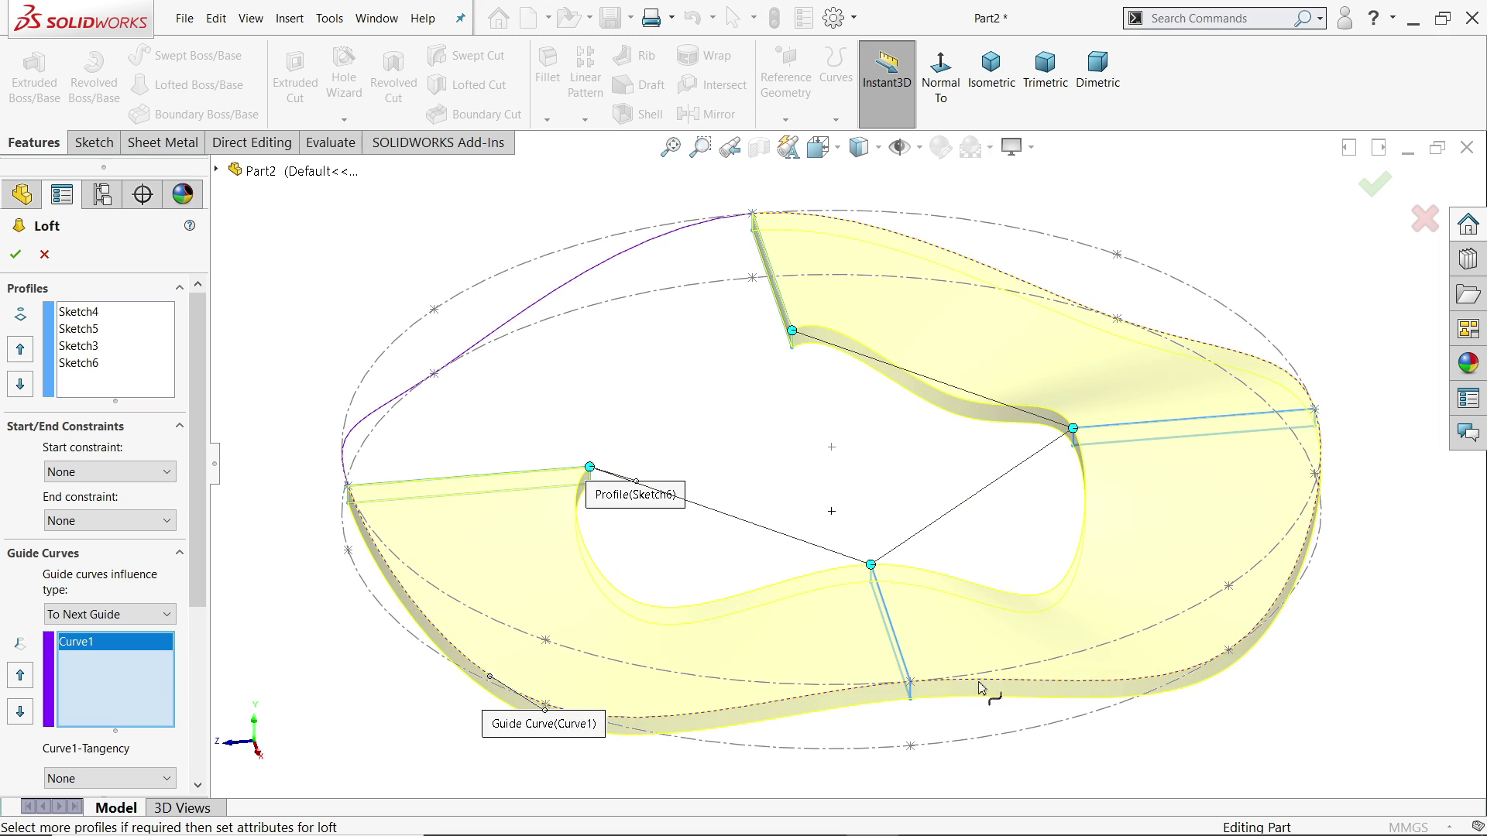
drag(200, 584, 207, 762)
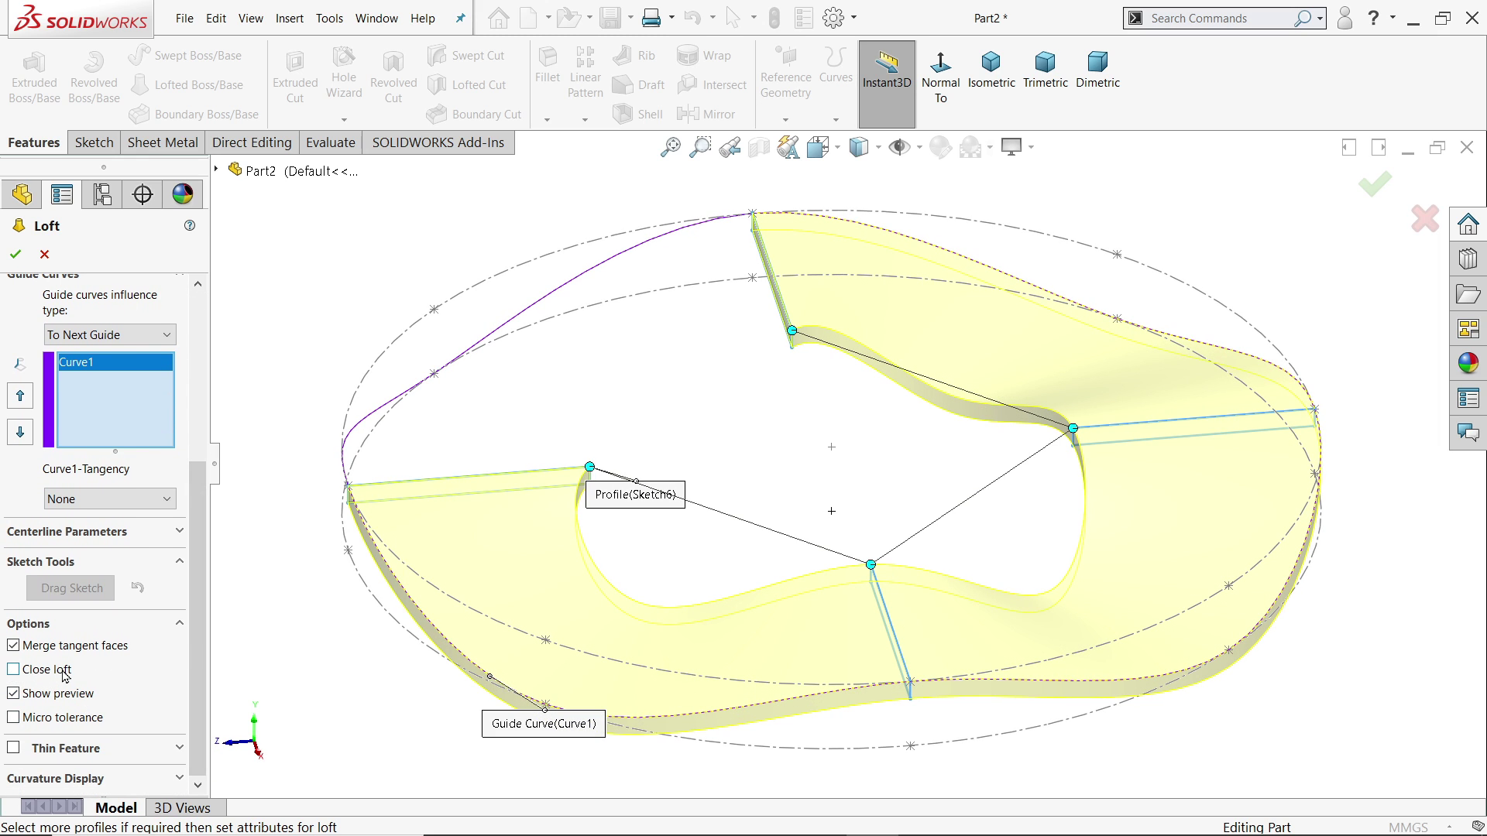
click(13, 670)
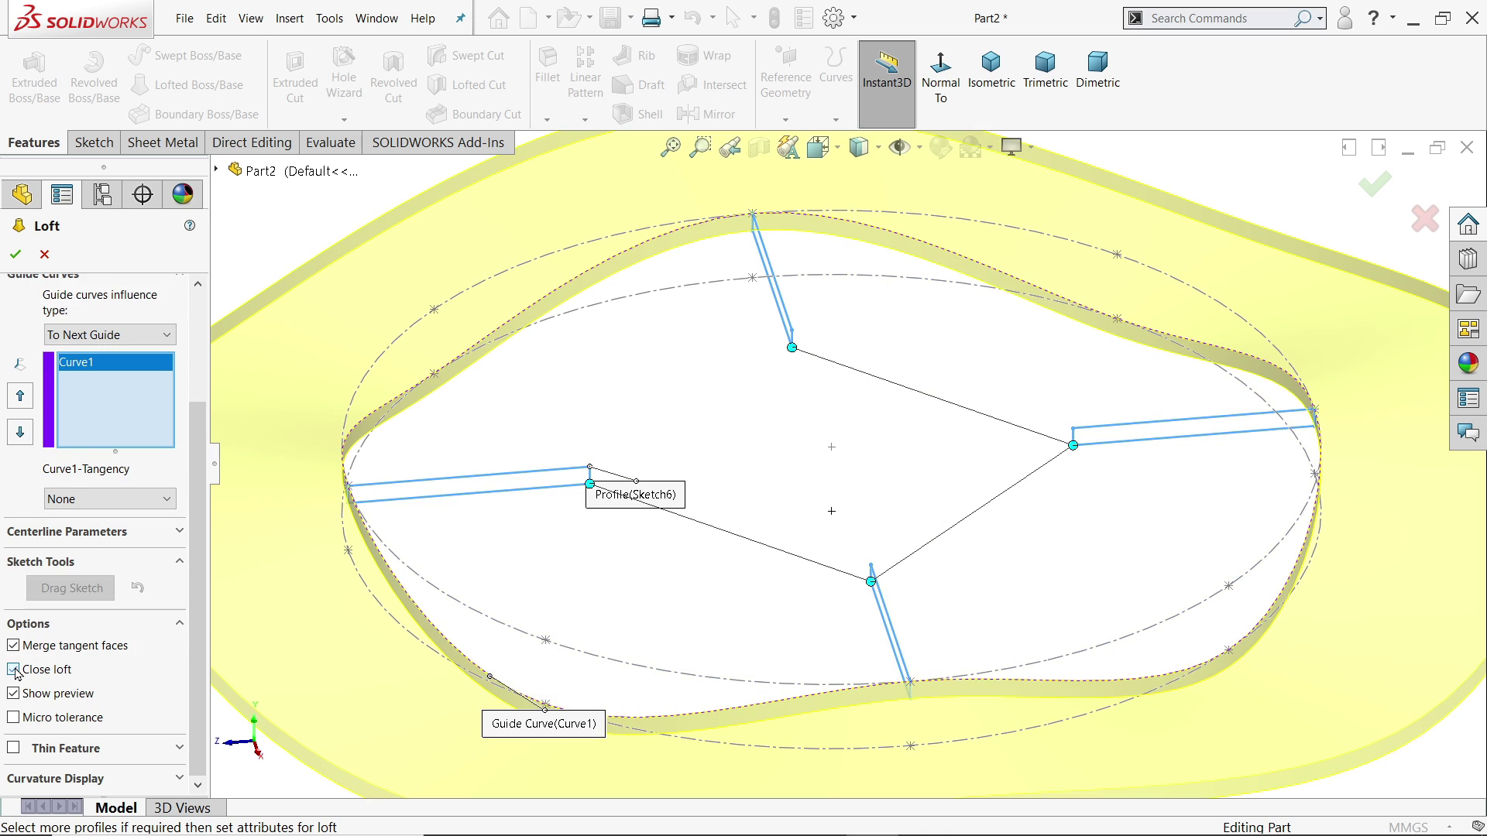
key(f)
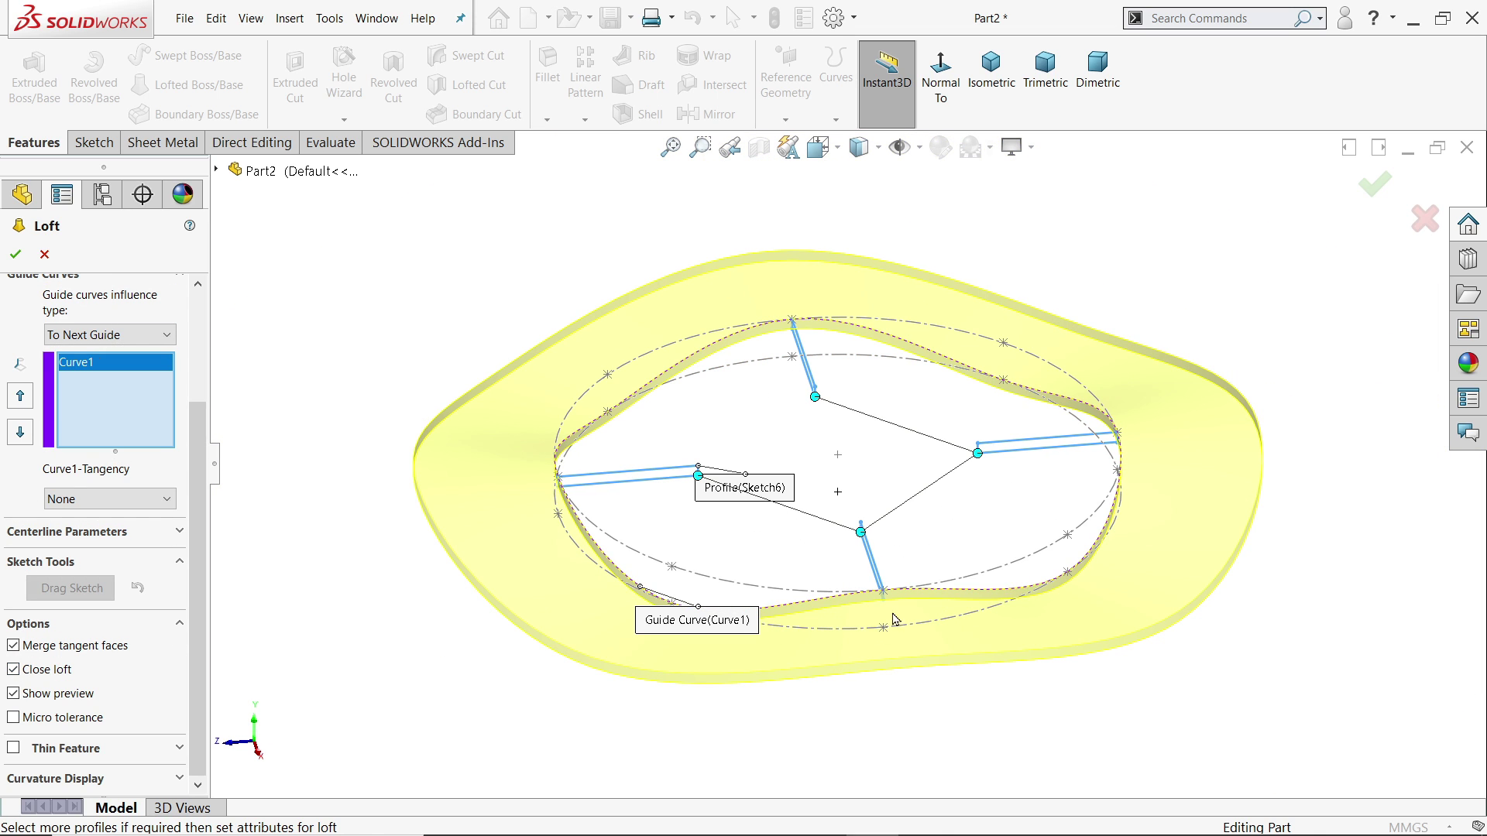
scroll(831, 439, down, 2)
click(15, 254)
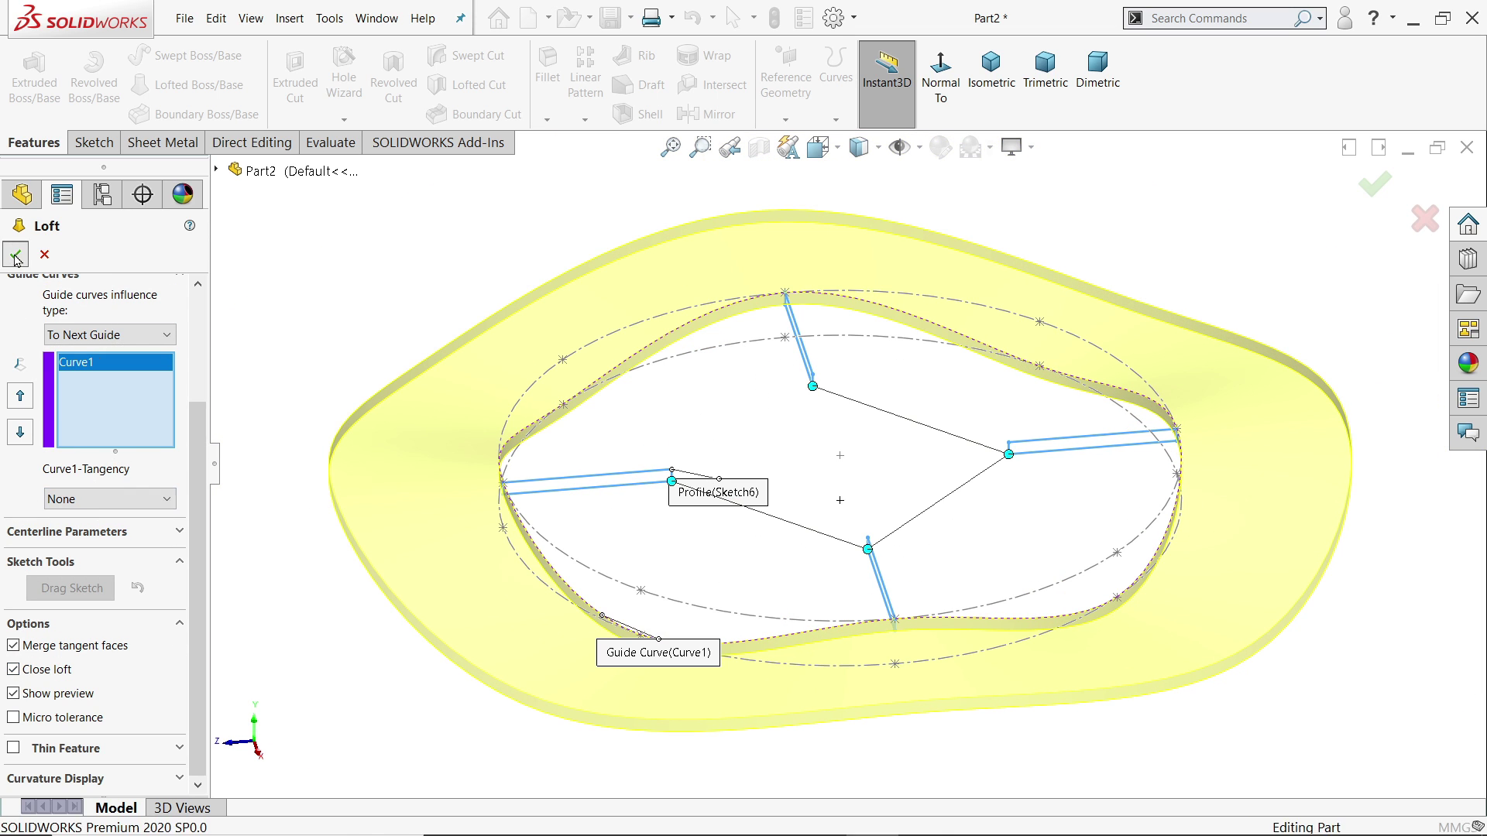
Hide the Sketch1 and Sketch2 derived reference ellipses.
middle_drag(848, 485, 776, 504)
click(827, 535)
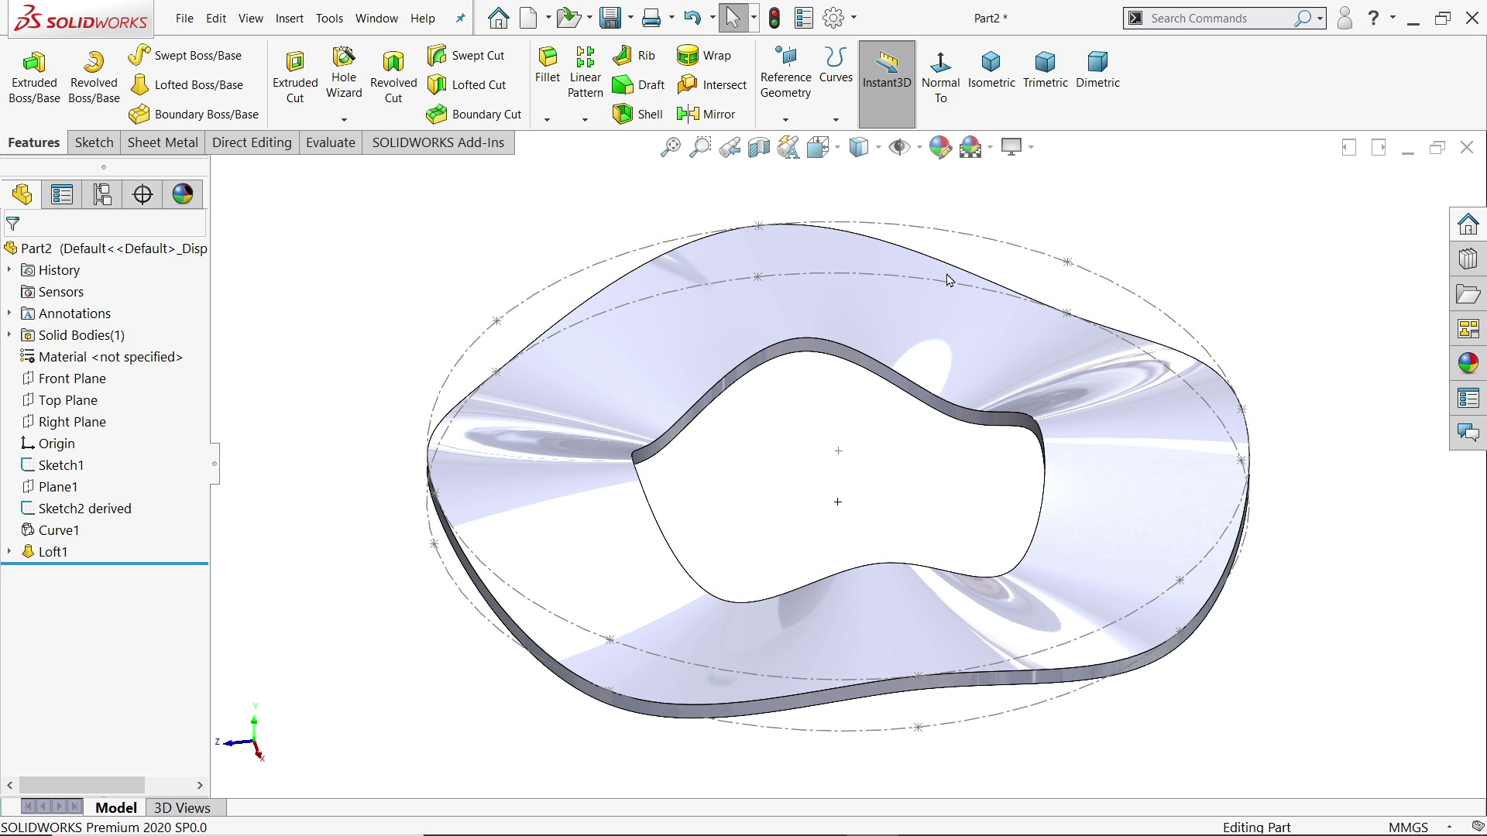
click(31, 474)
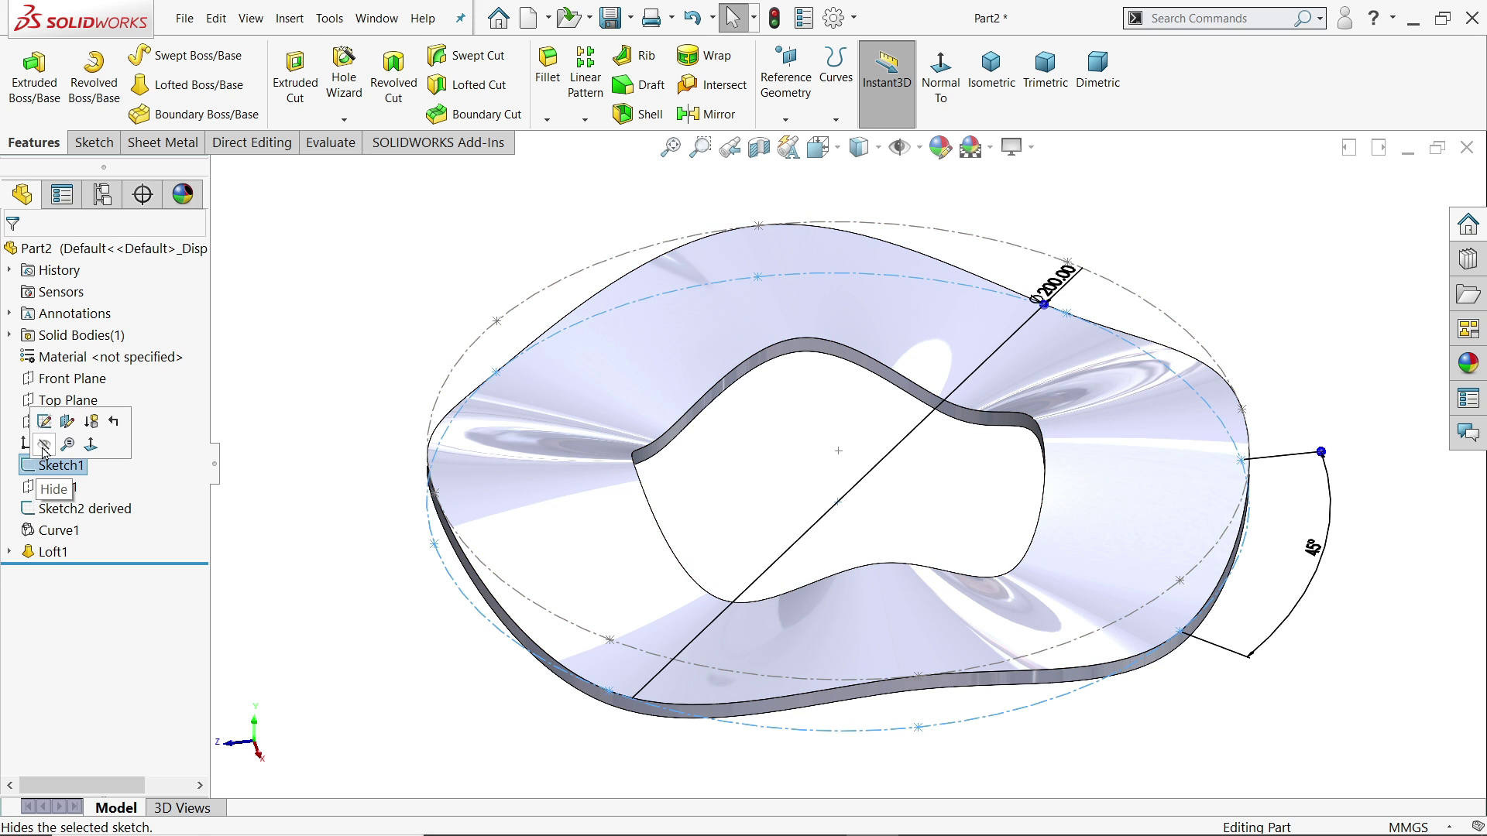
click(68, 422)
click(28, 515)
click(67, 468)
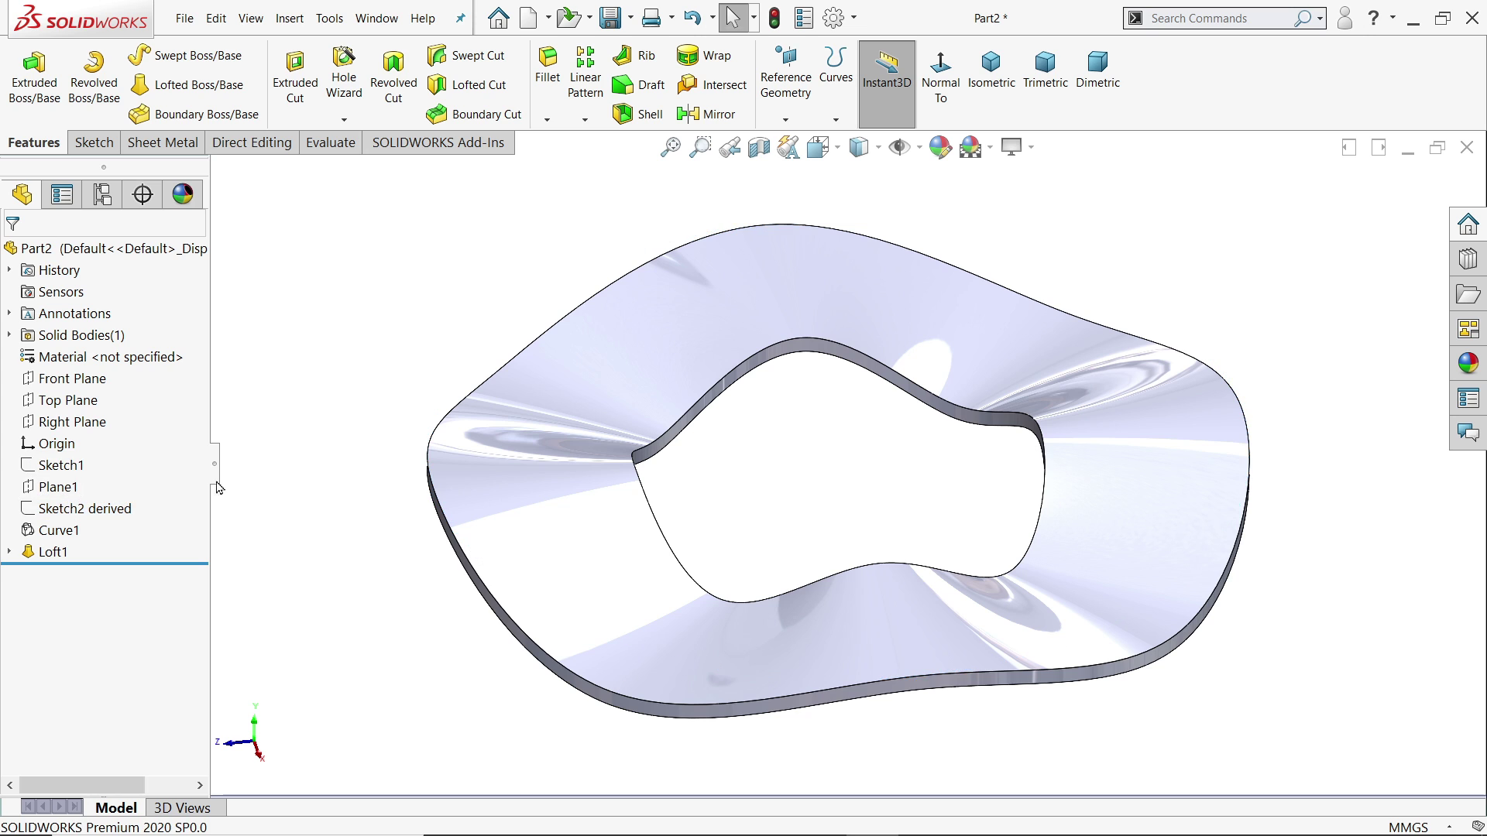
middle_drag(837, 486, 846, 425)
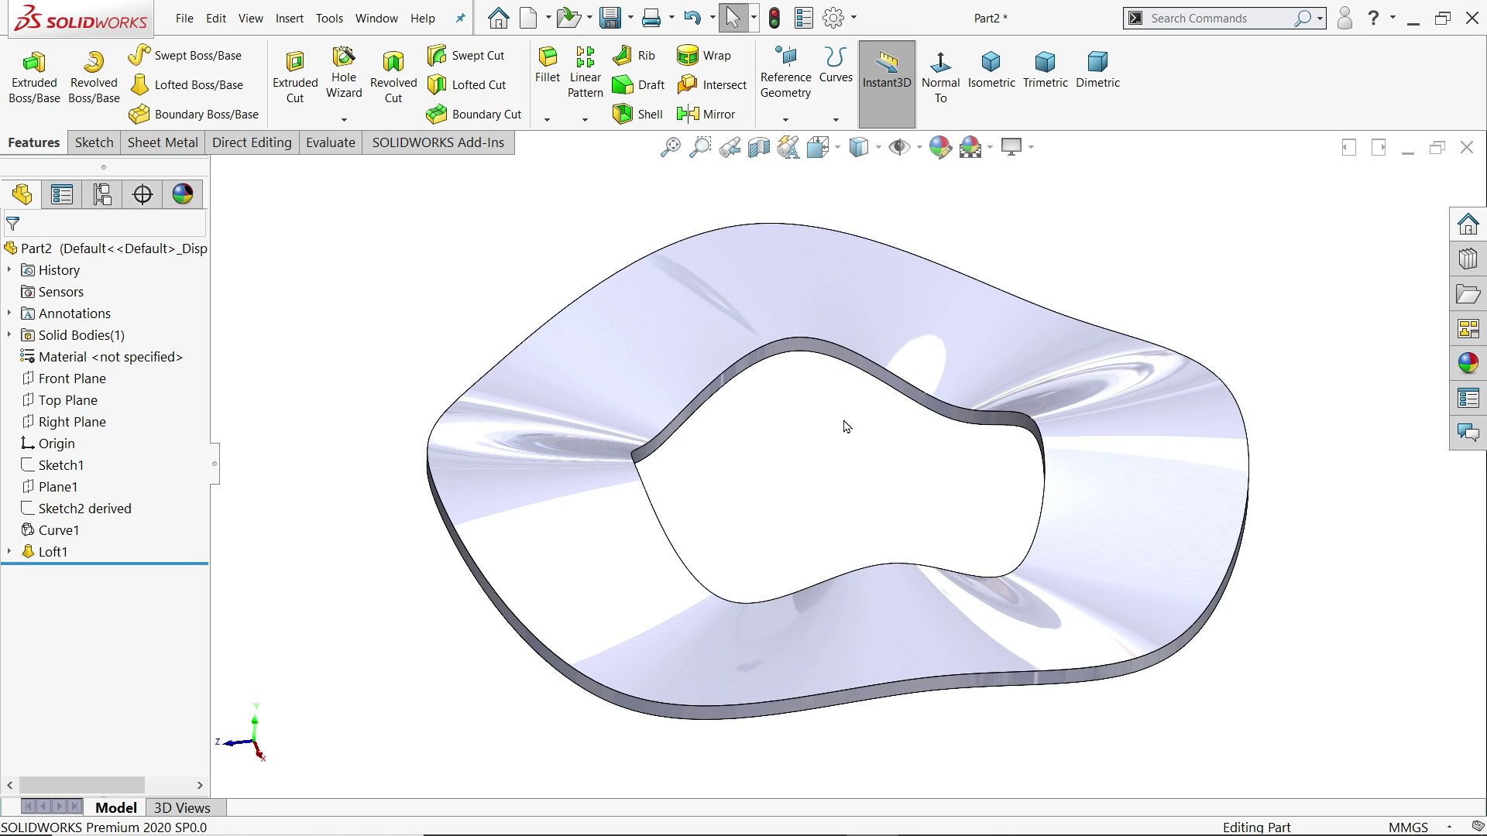
Try yellow, olive-yellow and the library's solid Yellow appearance on the part.
click(942, 147)
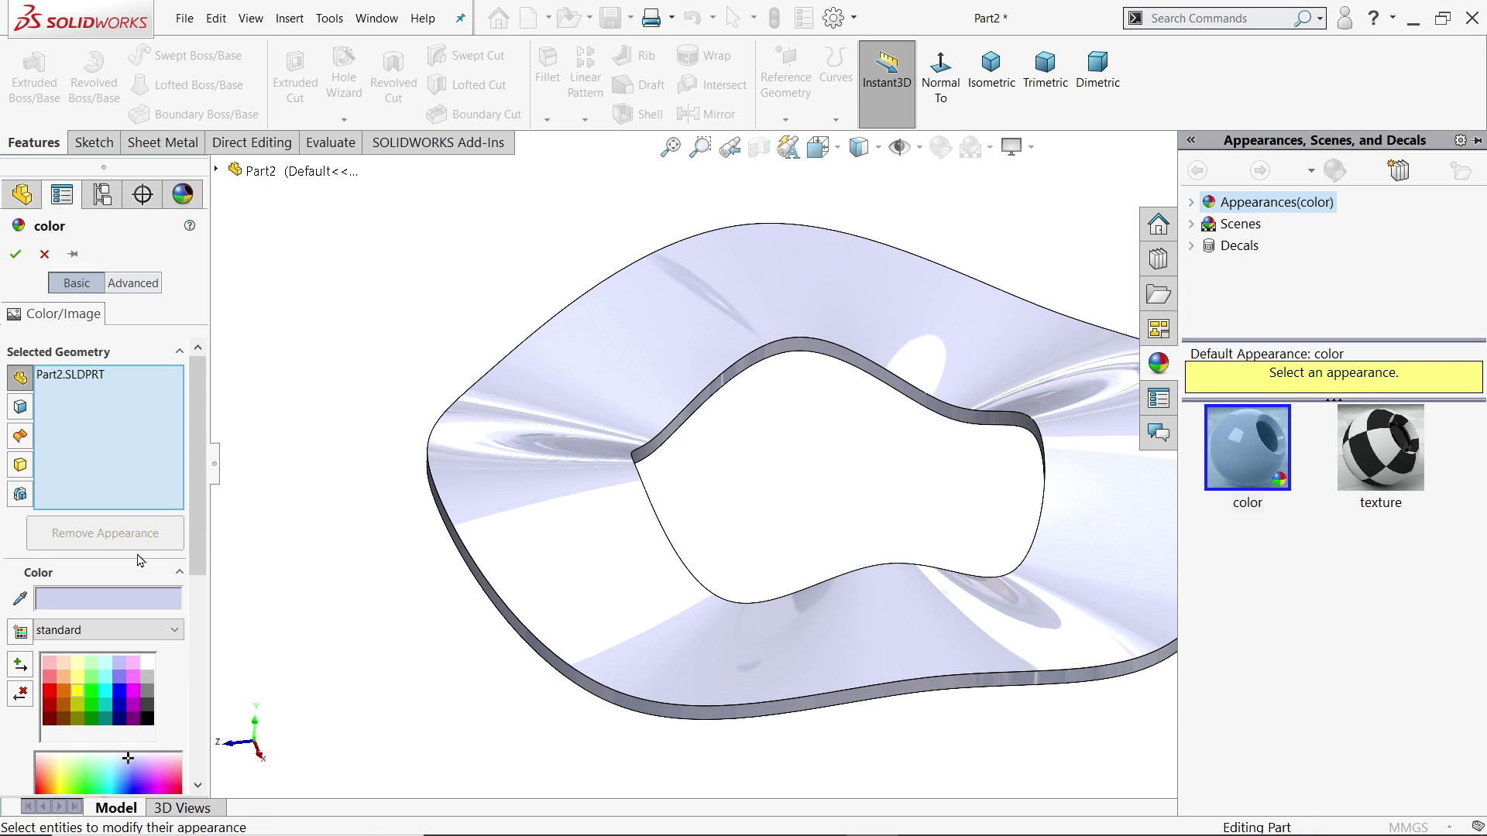
click(78, 692)
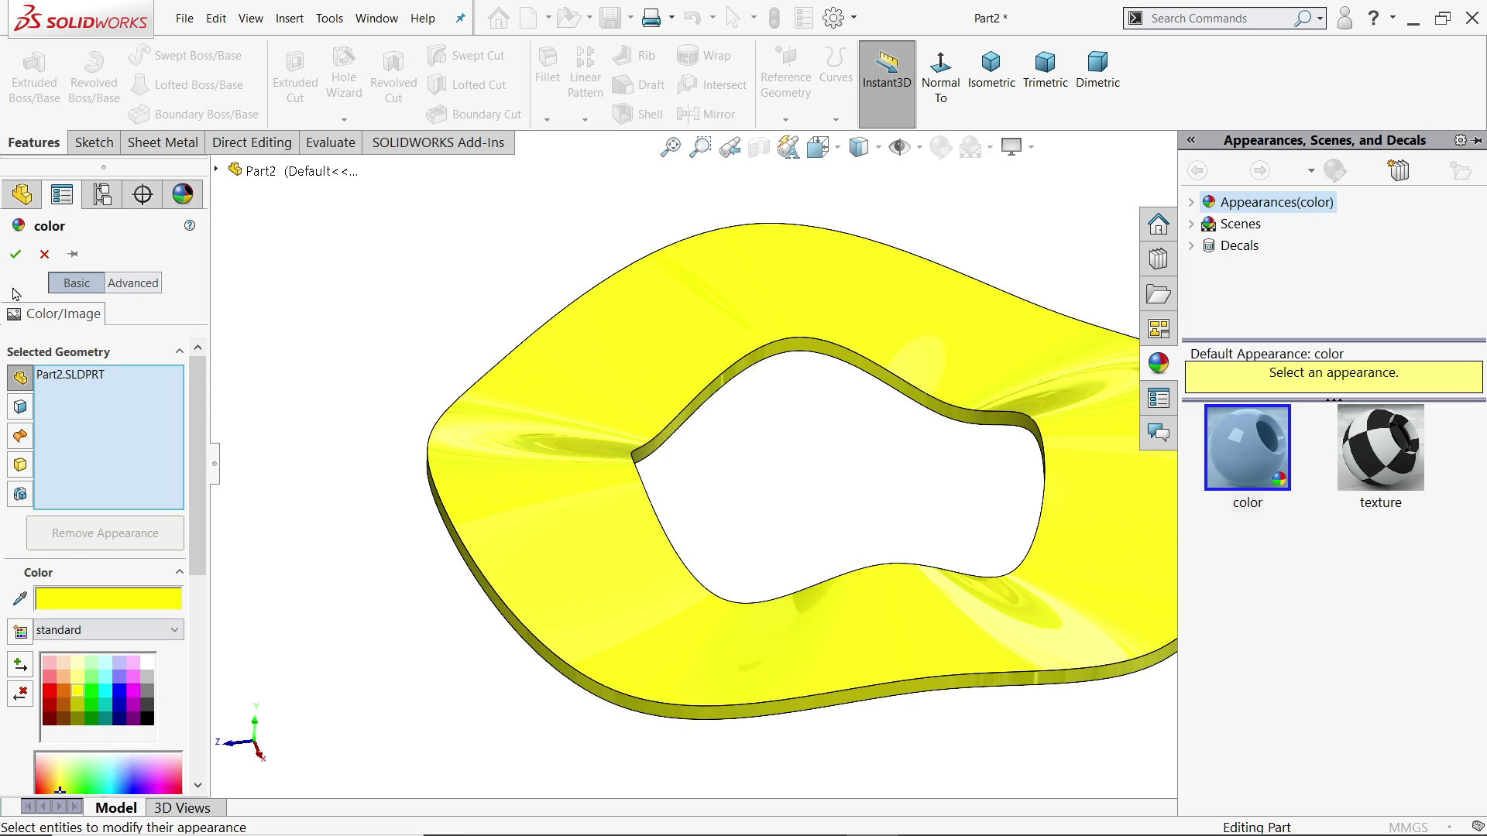
click(81, 708)
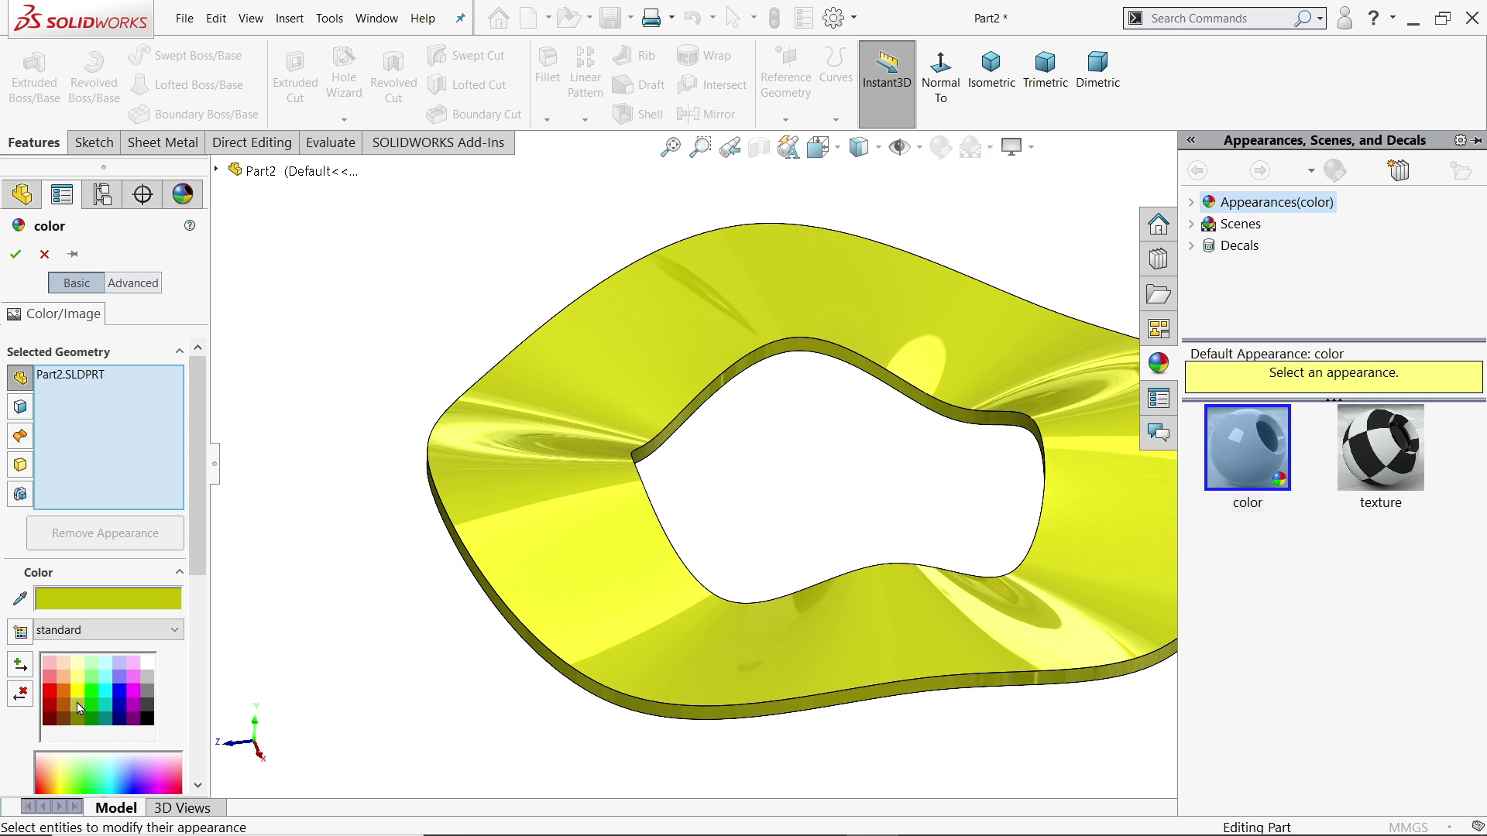
click(1191, 202)
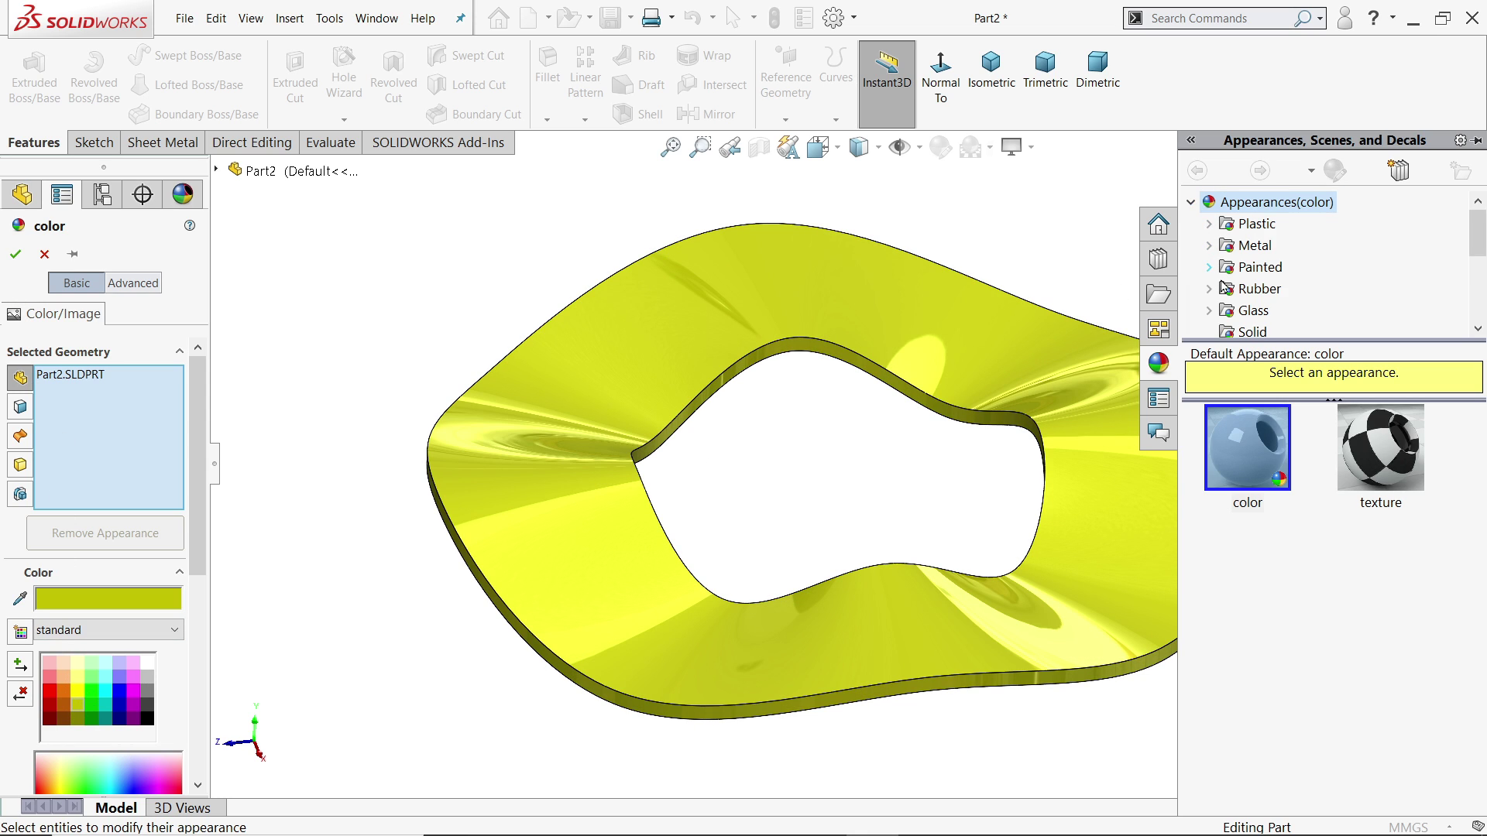
click(1252, 333)
click(1380, 588)
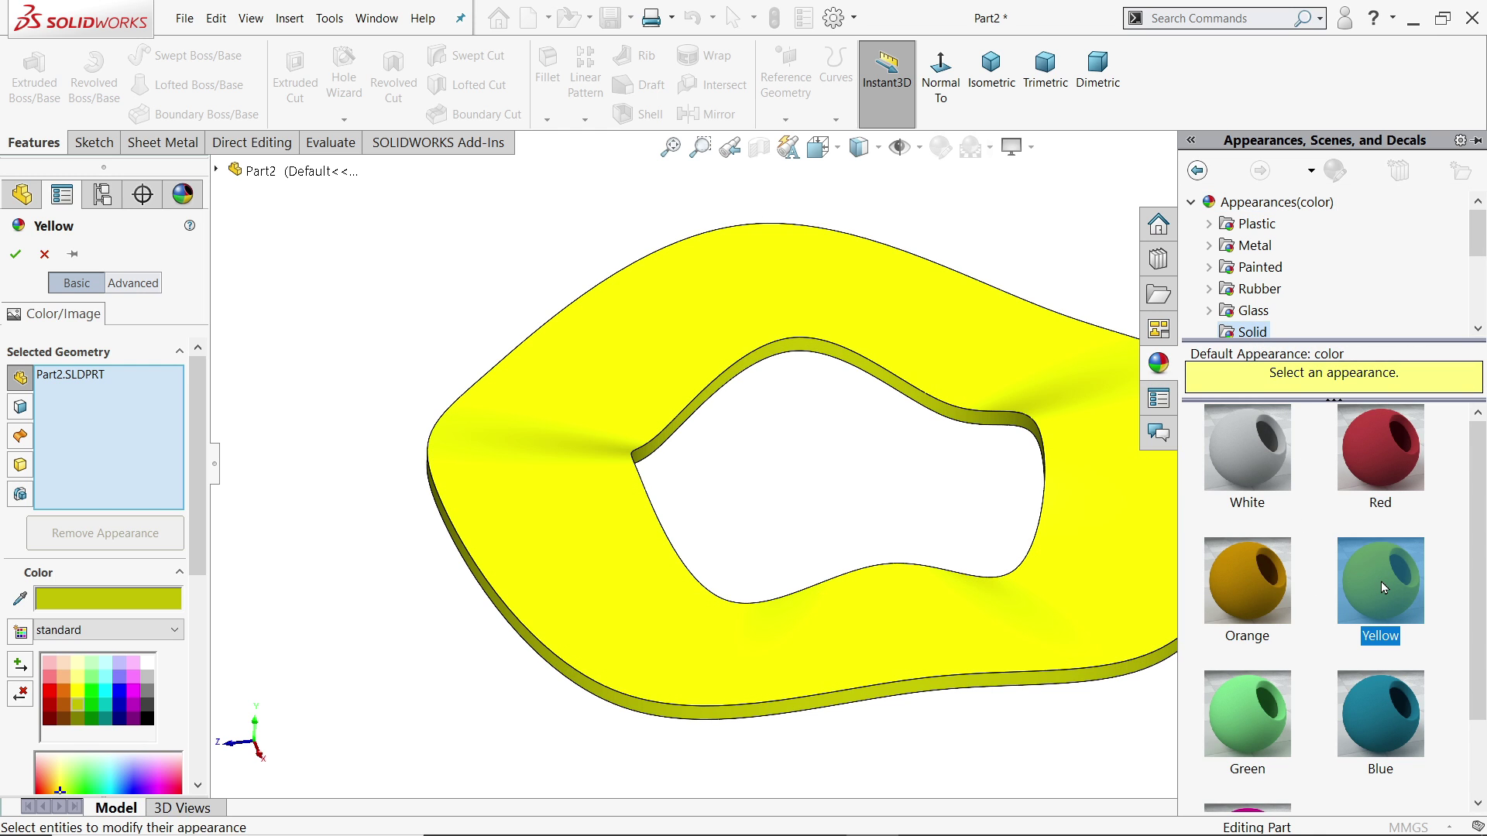
Apply the plain yellow colour appearance to the part and confirm.
scroll(852, 541, up, 3)
scroll(882, 540, down, 3)
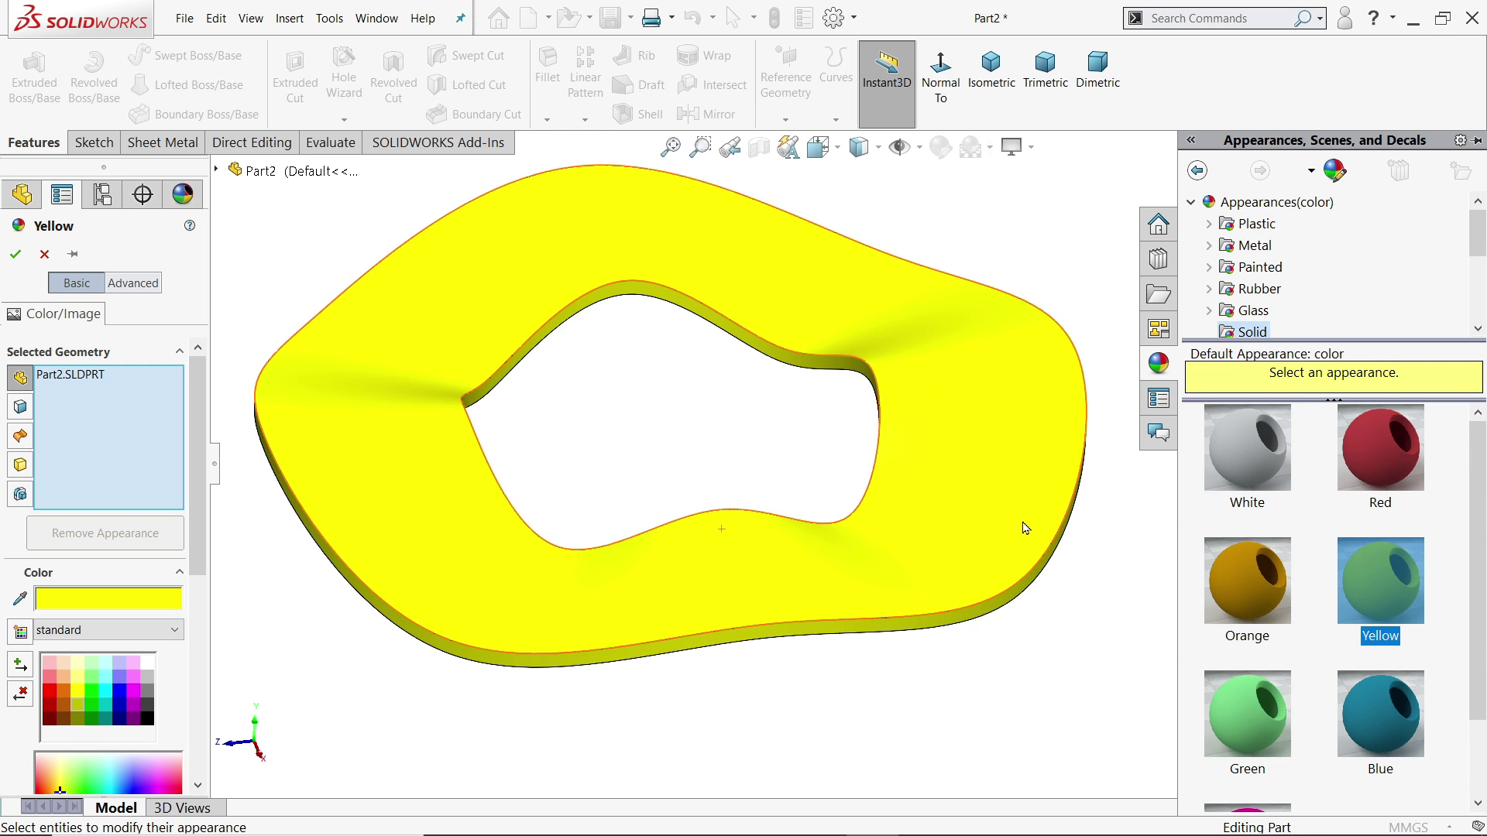
middle_drag(800, 474, 635, 512)
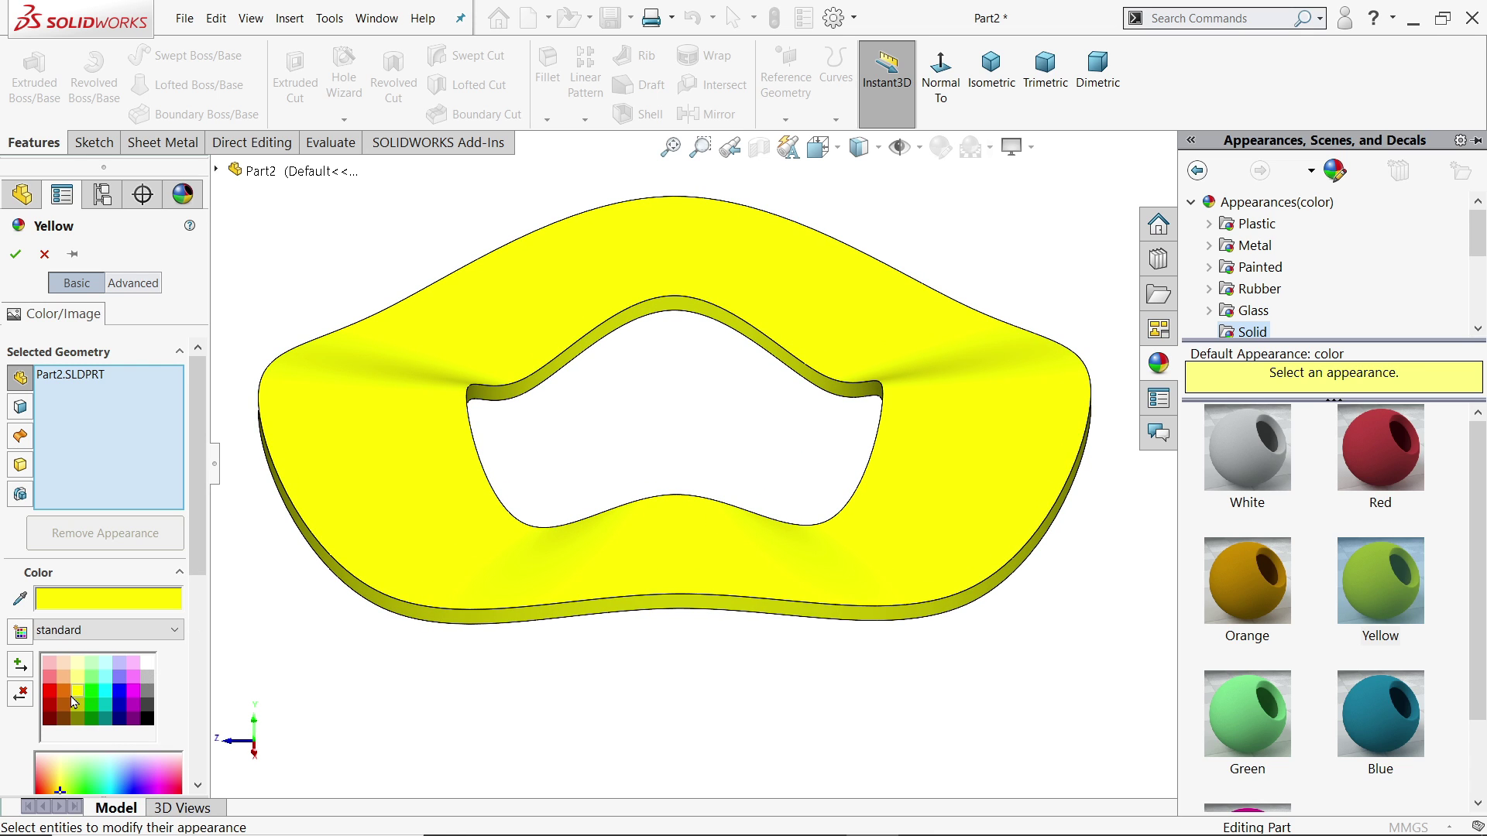
click(1263, 203)
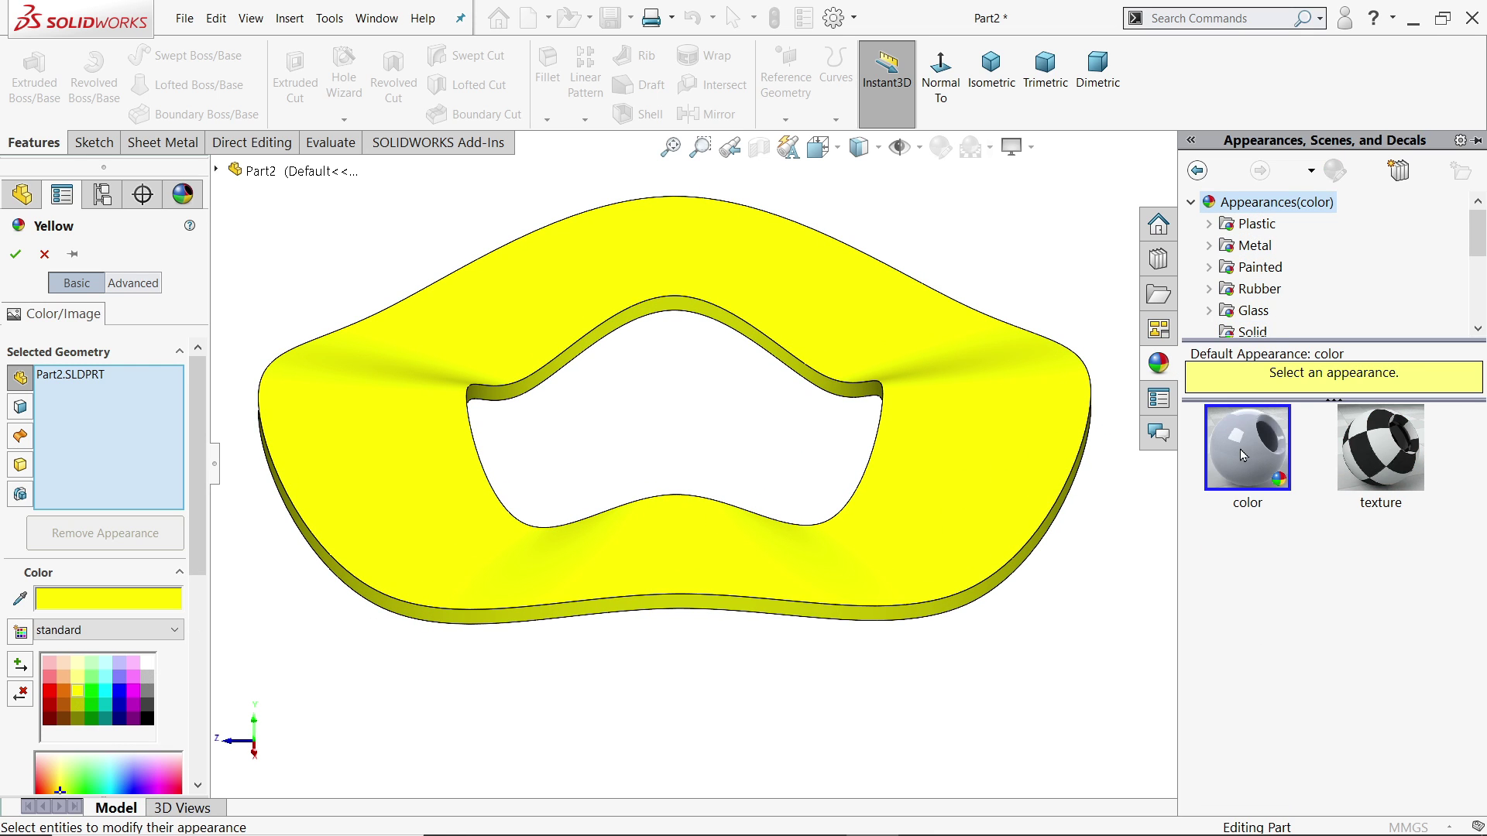
click(1241, 457)
click(77, 693)
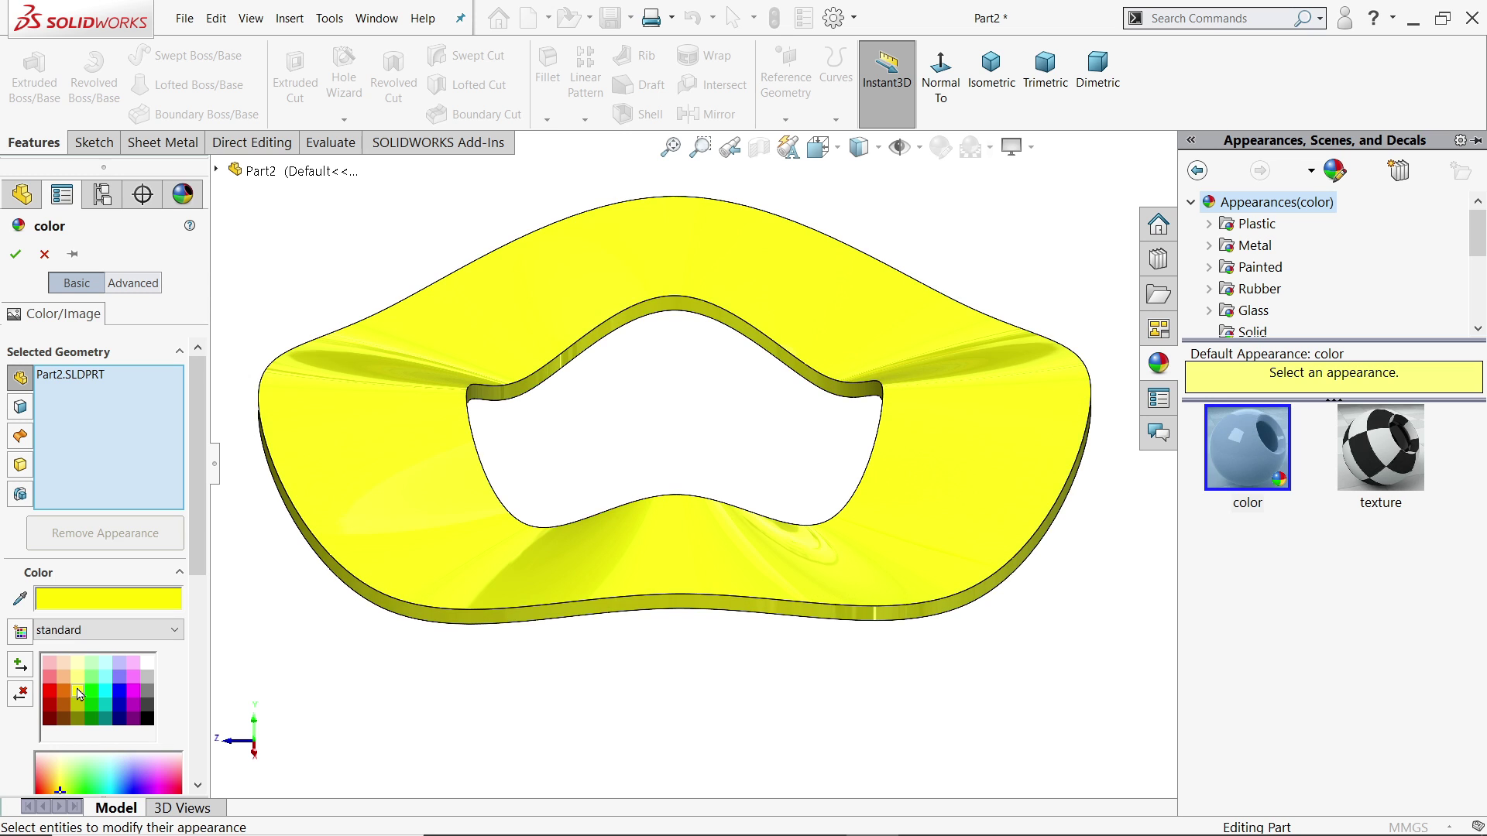
click(15, 254)
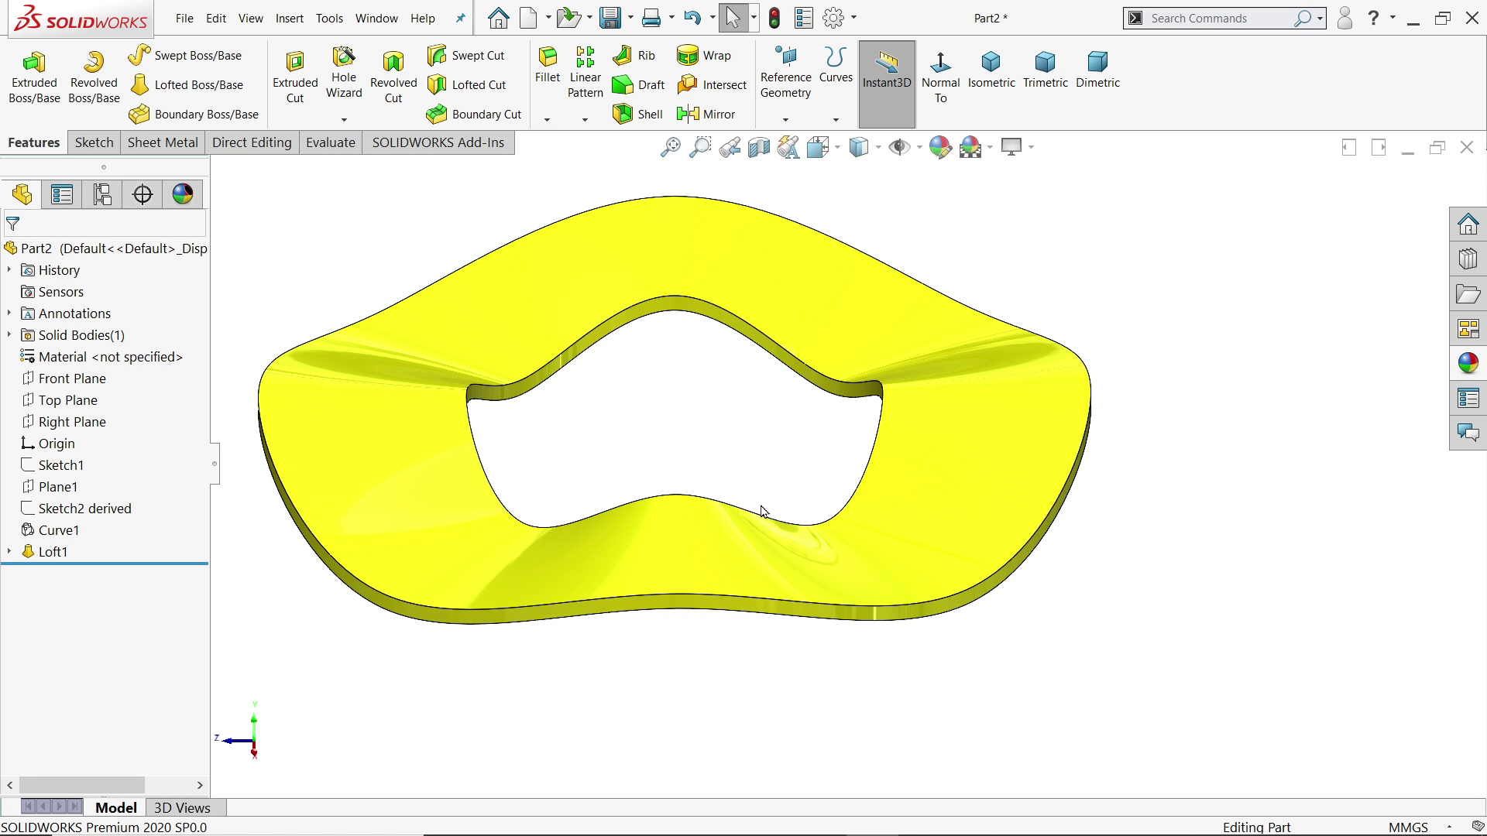